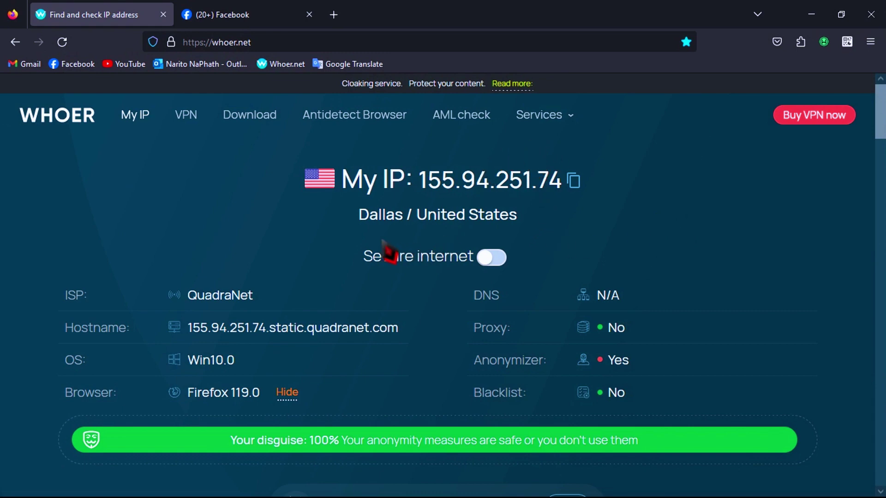
# Examine the disguise rating and the city and country listed under the IP address in the report
pyautogui.scroll(-8, 362, 245)
pyautogui.scroll(6, 359, 301)
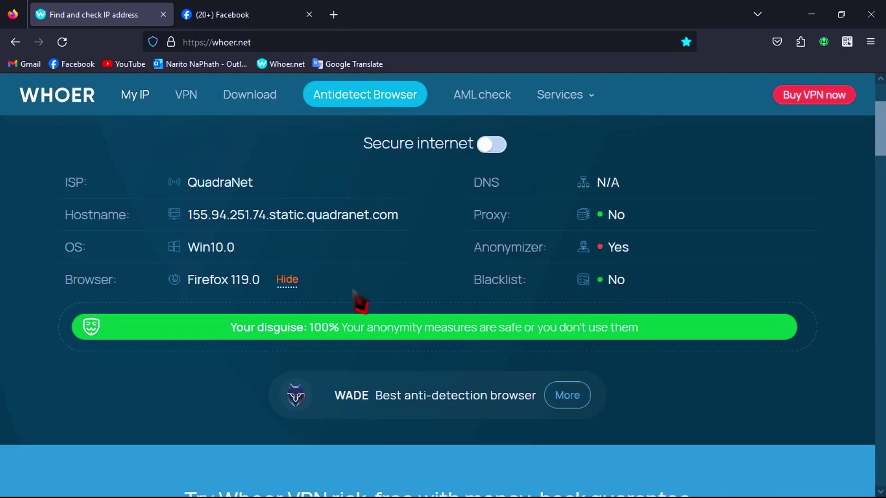
pyautogui.moveTo(230, 333); pyautogui.dragTo(636, 337)
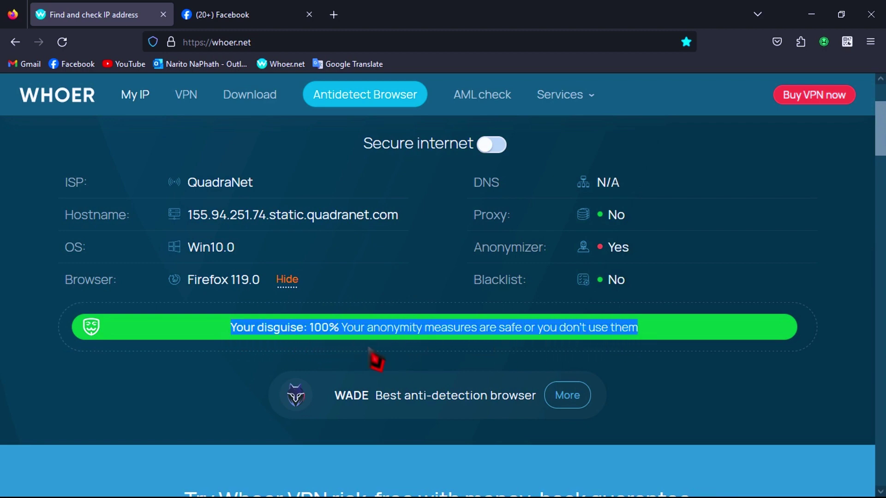
pyautogui.click(323, 334)
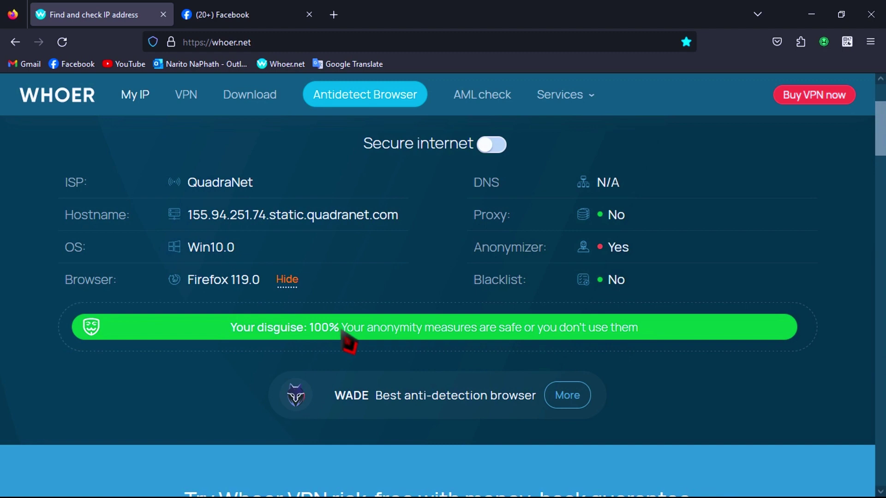
pyautogui.tripleClick(311, 337)
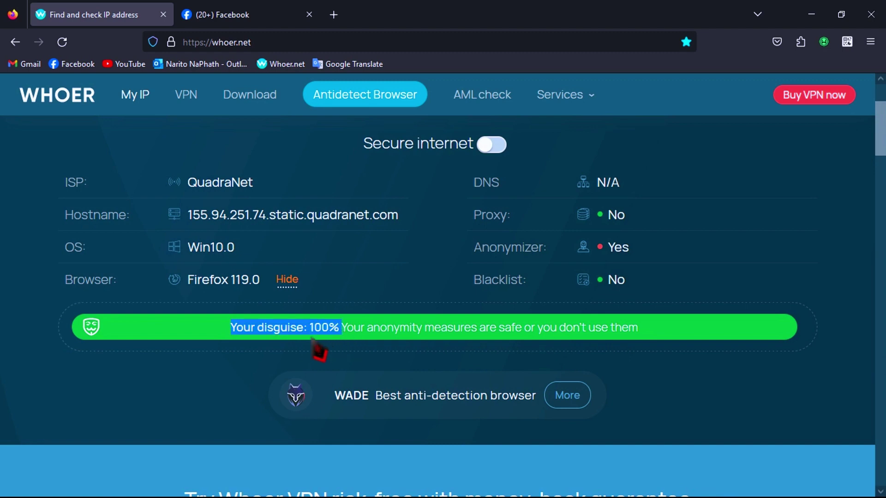
pyautogui.click(240, 366)
pyautogui.scroll(3, 295, 341)
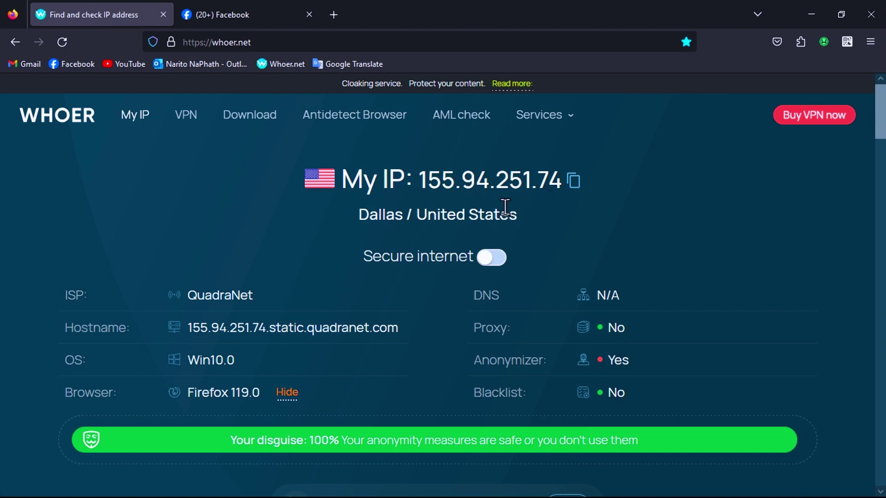
pyautogui.moveTo(536, 222); pyautogui.dragTo(348, 226)
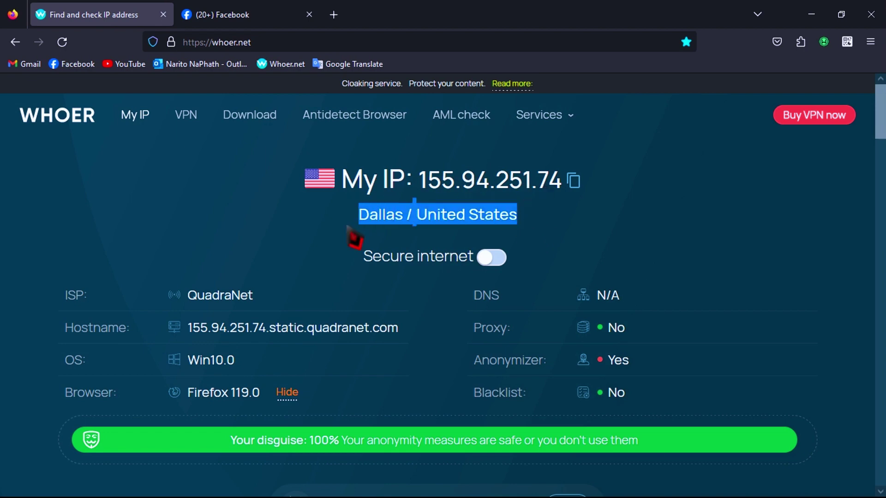
pyautogui.click(512, 236)
# Examine the country, region and city in the Location section of the IP address details
pyautogui.scroll(-15, 508, 233)
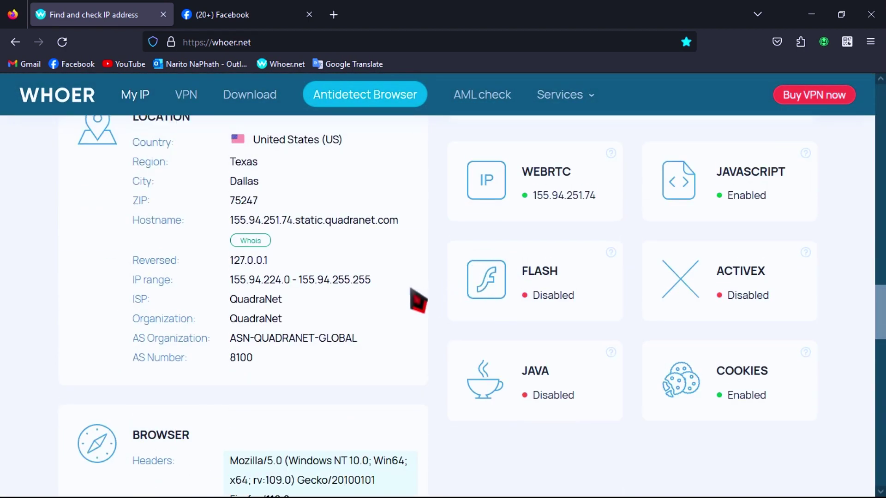
pyautogui.scroll(5, 418, 300)
pyautogui.scroll(-2, 340, 362)
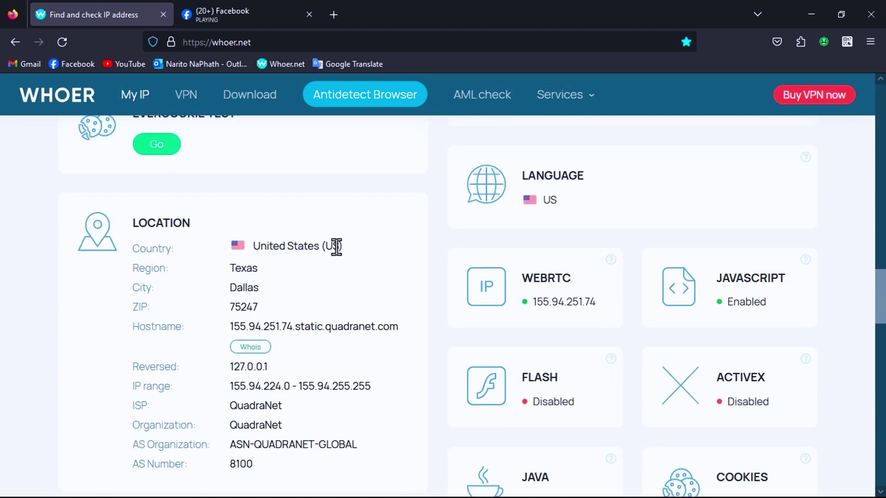
pyautogui.moveTo(337, 246); pyautogui.dragTo(257, 251)
pyautogui.moveTo(293, 276); pyautogui.dragTo(231, 288)
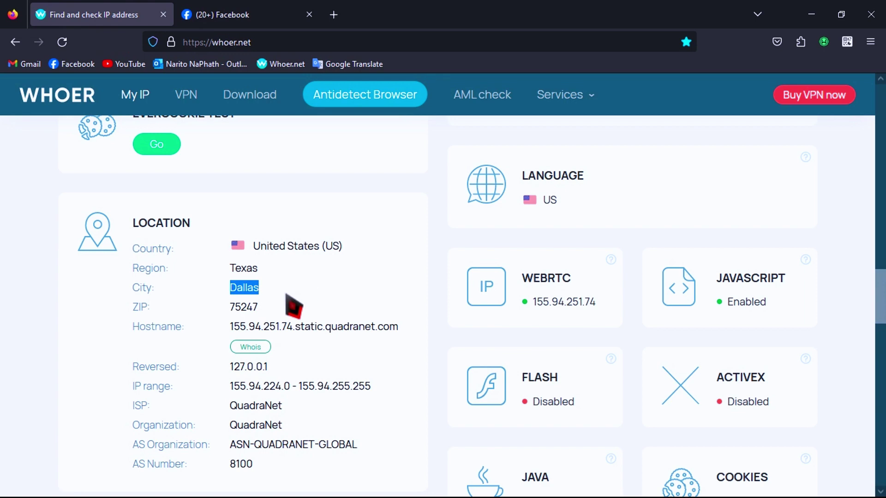
pyautogui.click(300, 252)
# Reload the IP check page and review the connection summary and the location details again
pyautogui.scroll(15, 336, 273)
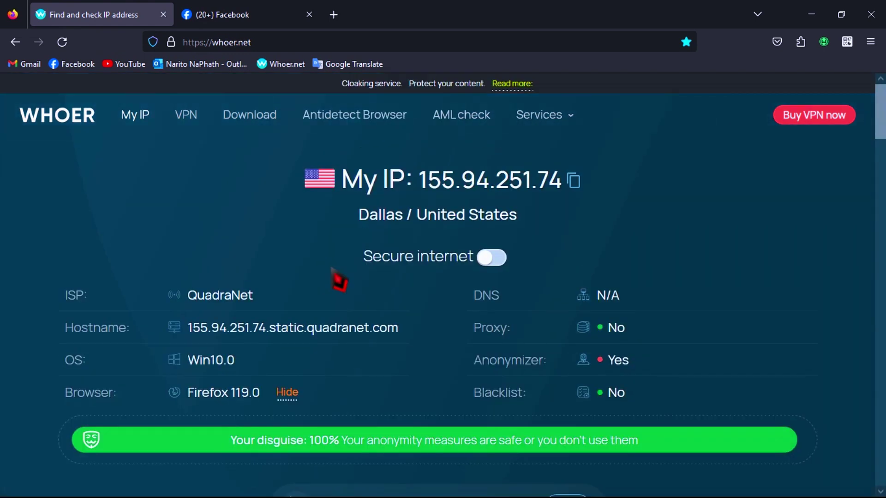
pyautogui.scroll(-2, 331, 413)
pyautogui.scroll(3, 348, 340)
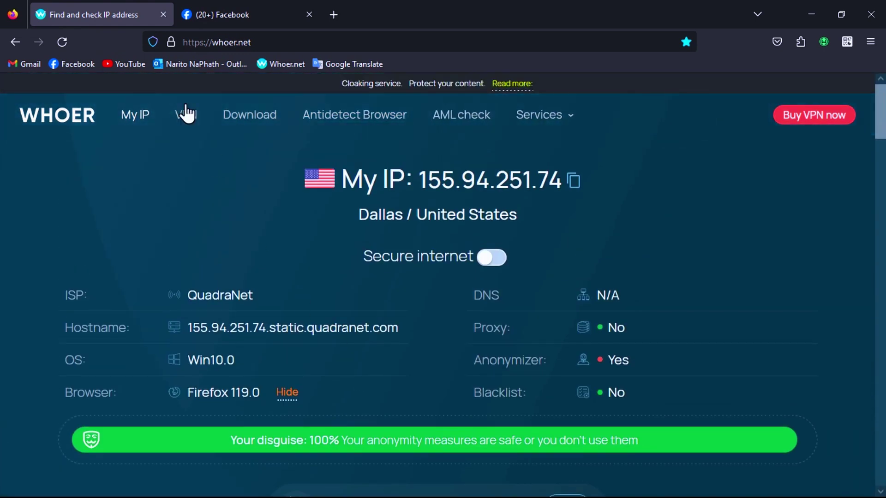
pyautogui.click(62, 42)
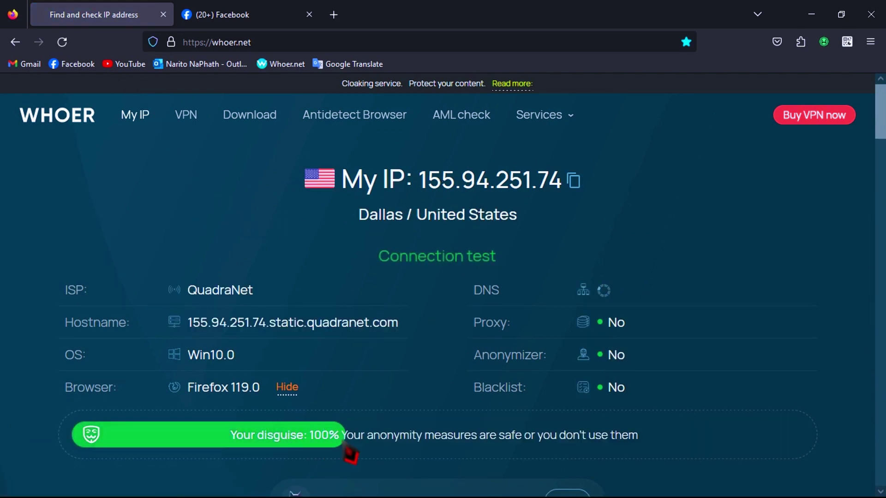
pyautogui.scroll(-10, 483, 434)
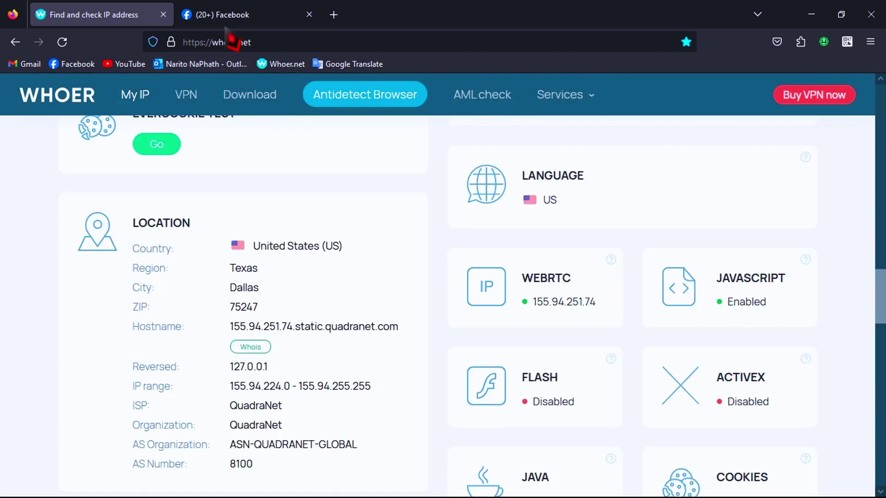
# Switch to Facebook, close the open chat window and open the account's own profile page
pyautogui.click(234, 17)
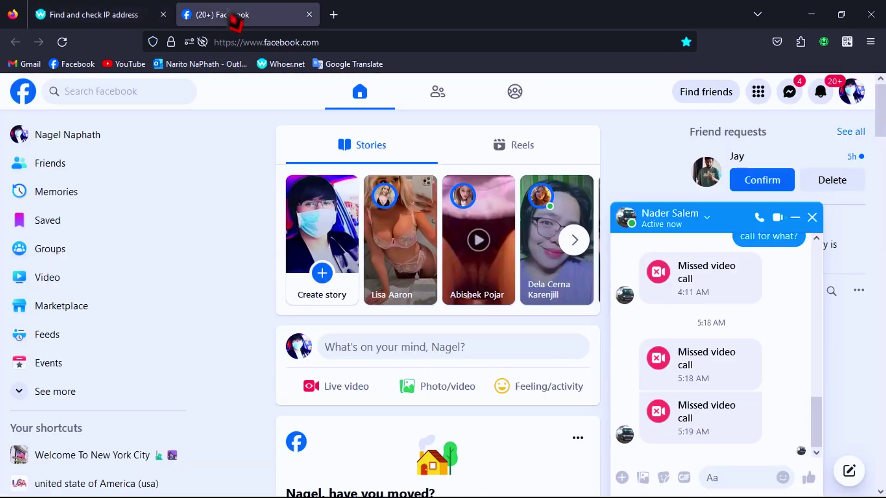
pyautogui.click(812, 217)
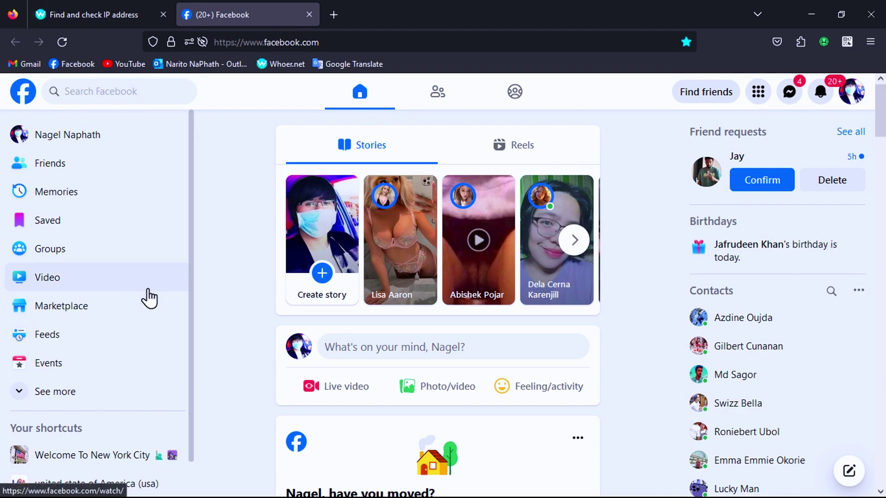
pyautogui.scroll(-2, 145, 297)
pyautogui.scroll(-6, 377, 334)
pyautogui.scroll(10, 415, 276)
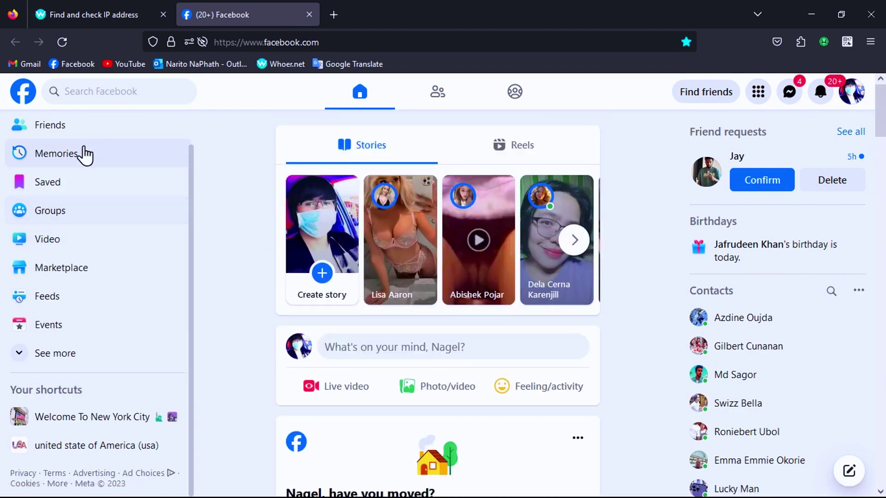
pyautogui.scroll(1, 90, 231)
pyautogui.click(70, 139)
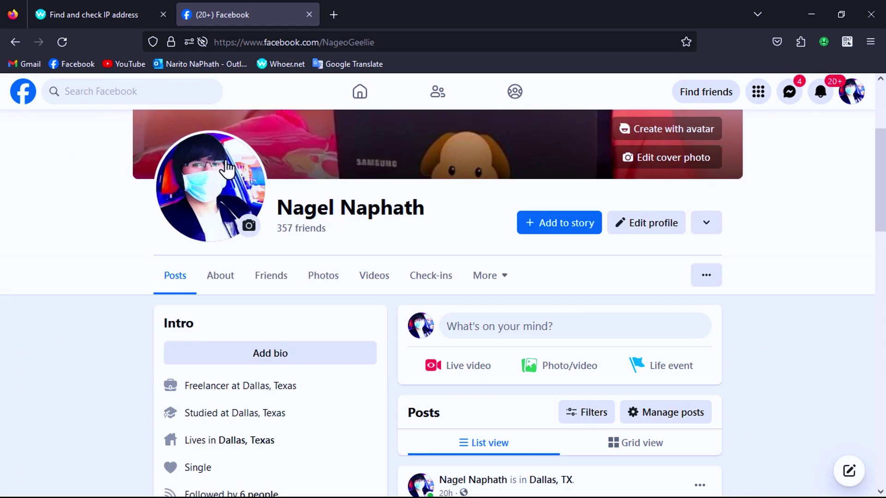
# Review the profile's cover, intro details and posts for the locations they give
pyautogui.scroll(3, 499, 335)
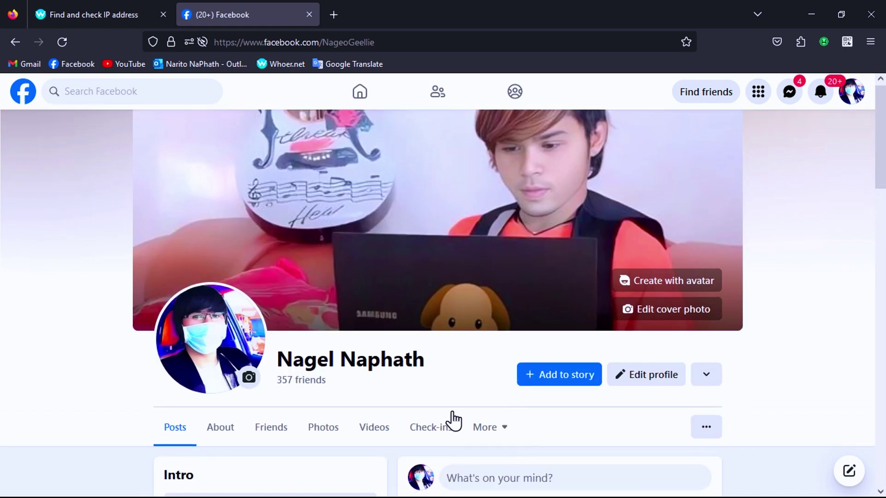
pyautogui.scroll(-15, 453, 420)
pyautogui.scroll(15, 550, 406)
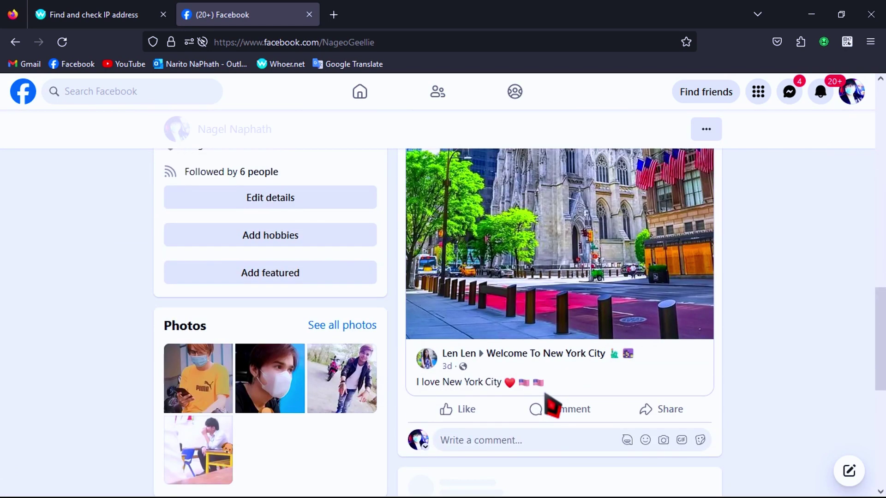
pyautogui.scroll(-6, 343, 429)
pyautogui.scroll(-1, 339, 418)
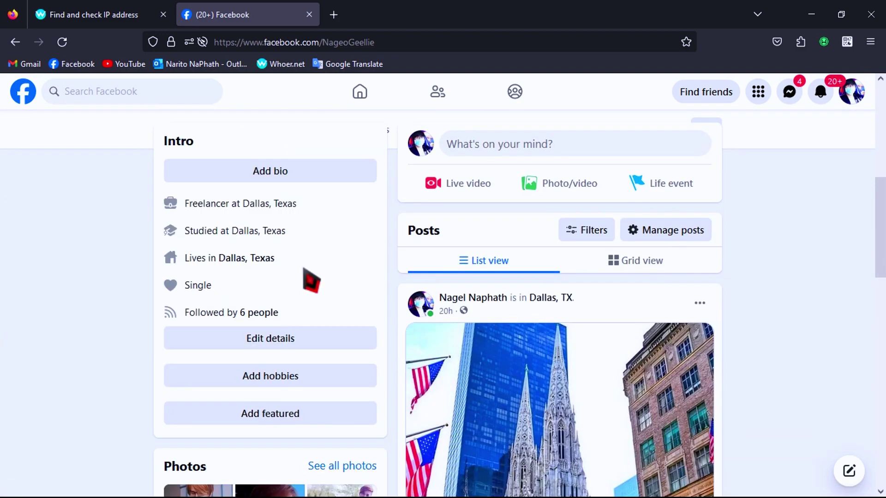
pyautogui.scroll(8, 263, 256)
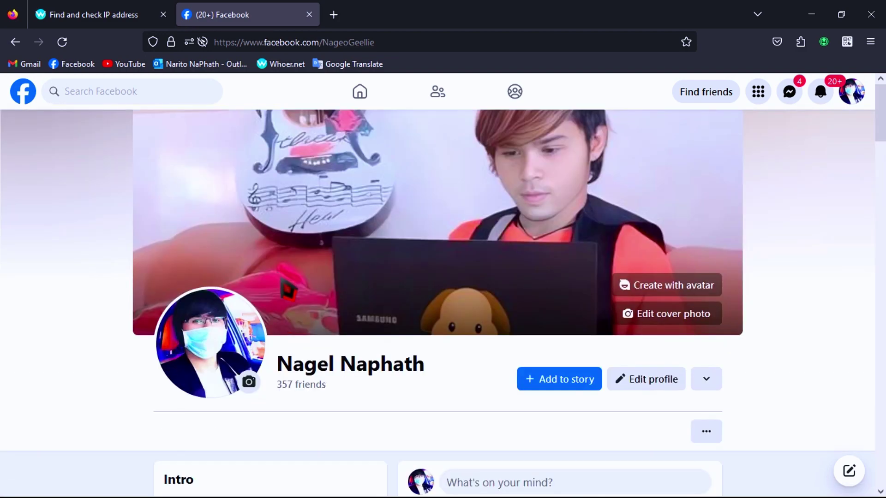
# Go to the Facebook account settings, dismiss the Accounts Center notice and open the Access your information page
pyautogui.click(851, 97)
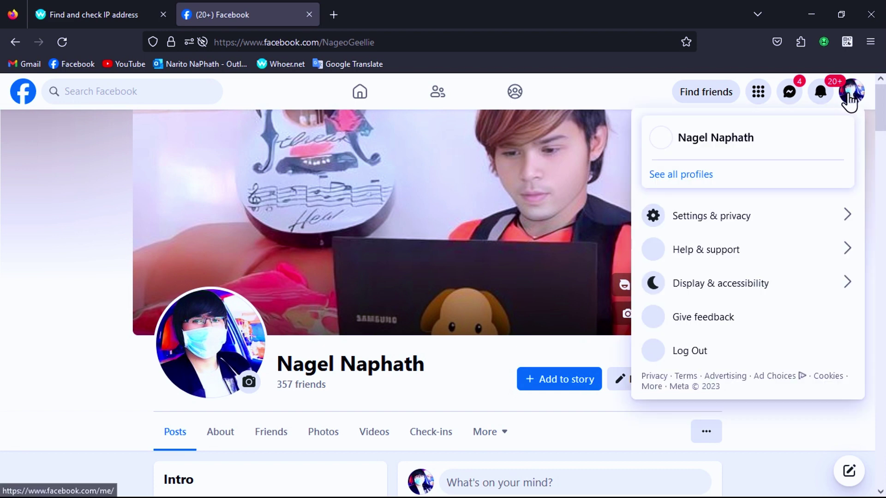
pyautogui.click(732, 228)
pyautogui.click(706, 178)
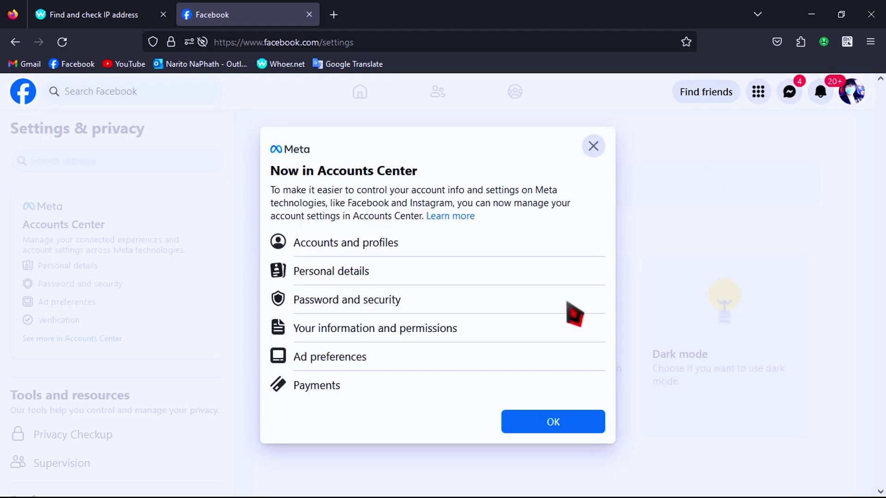
pyautogui.click(556, 424)
pyautogui.scroll(-15, 157, 416)
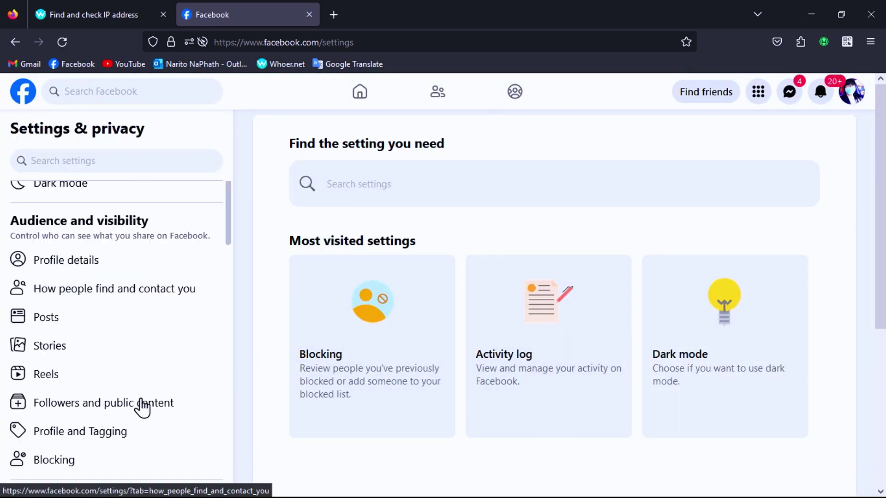
pyautogui.click(64, 406)
pyautogui.click(110, 414)
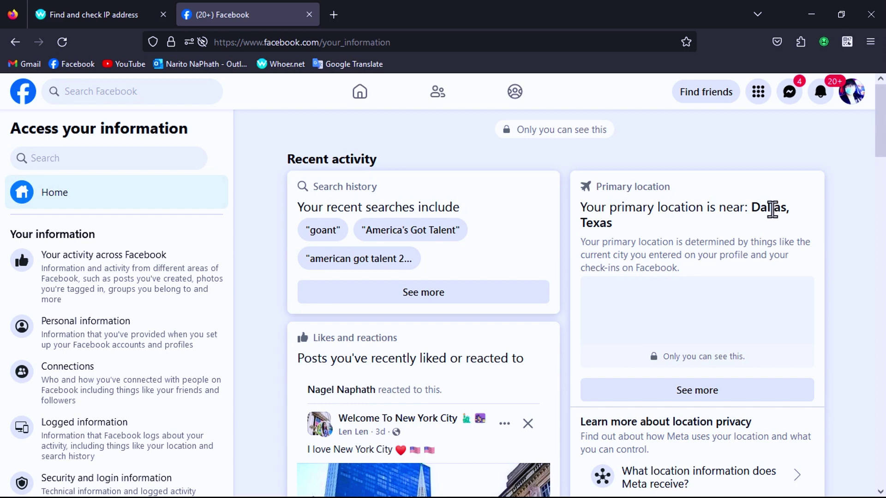
# Check the city and state in the Primary location card and open its full details
pyautogui.tripleClick(584, 217)
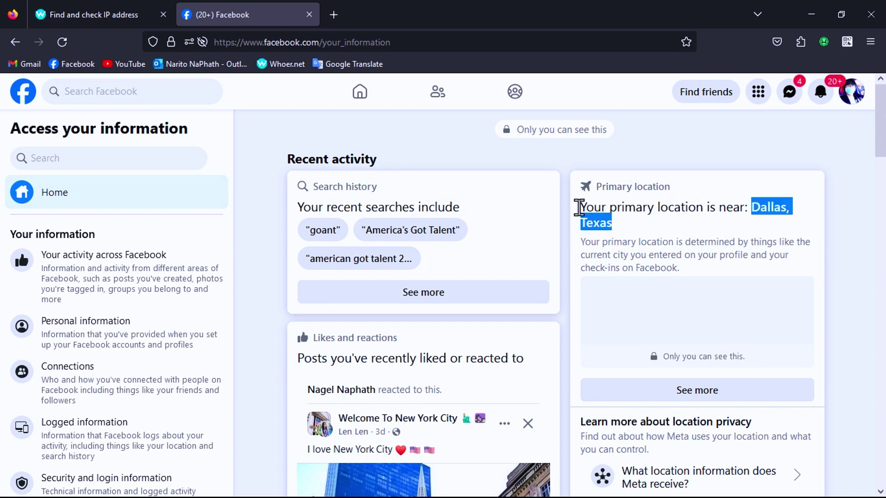
pyautogui.moveTo(583, 205); pyautogui.dragTo(692, 231)
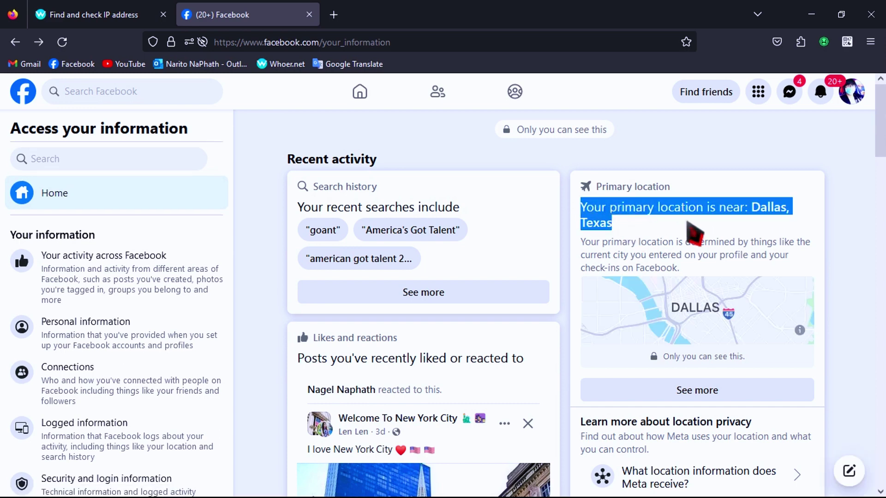
pyautogui.tripleClick(777, 231)
pyautogui.click(747, 327)
pyautogui.click(696, 391)
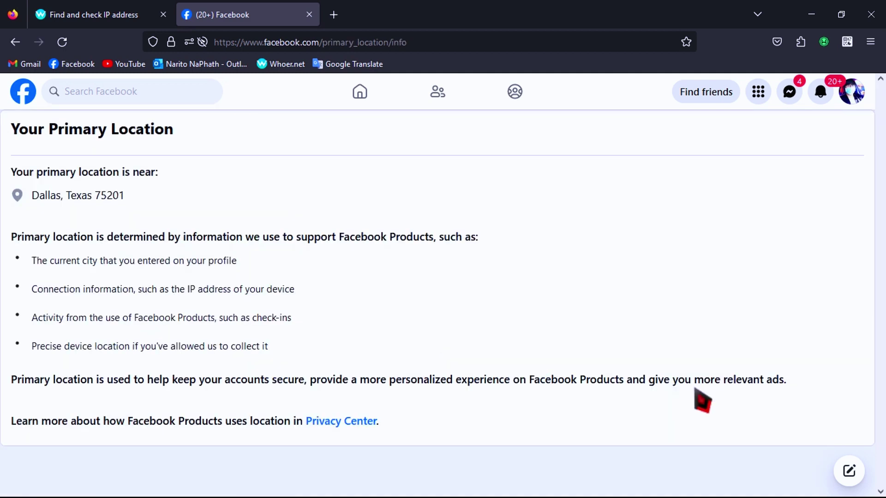
# Examine the primary location's city, state and ZIP code, and return to the Facebook home feed
pyautogui.moveTo(129, 197); pyautogui.dragTo(47, 196)
pyautogui.click(58, 188)
pyautogui.moveTo(130, 194); pyautogui.dragTo(27, 196)
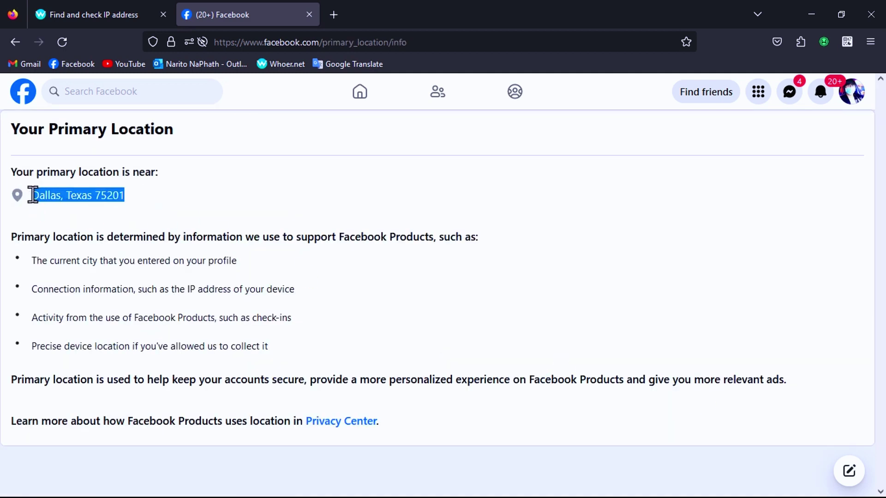
pyautogui.click(92, 203)
pyautogui.click(376, 113)
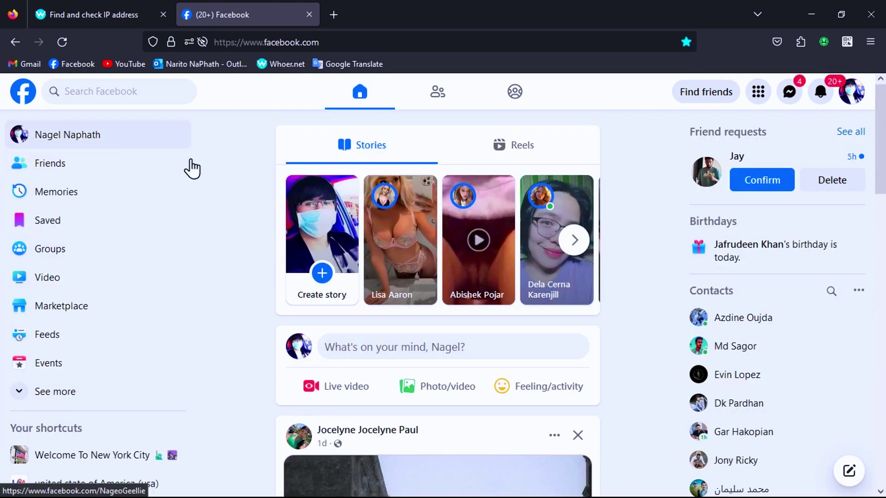
pyautogui.scroll(-5, 538, 309)
pyautogui.scroll(5, 330, 203)
# Switch back to the Whoer report and recheck its connection details and disguise rating
pyautogui.hotkey('ctrl', 'Tab')
pyautogui.scroll(10, 330, 212)
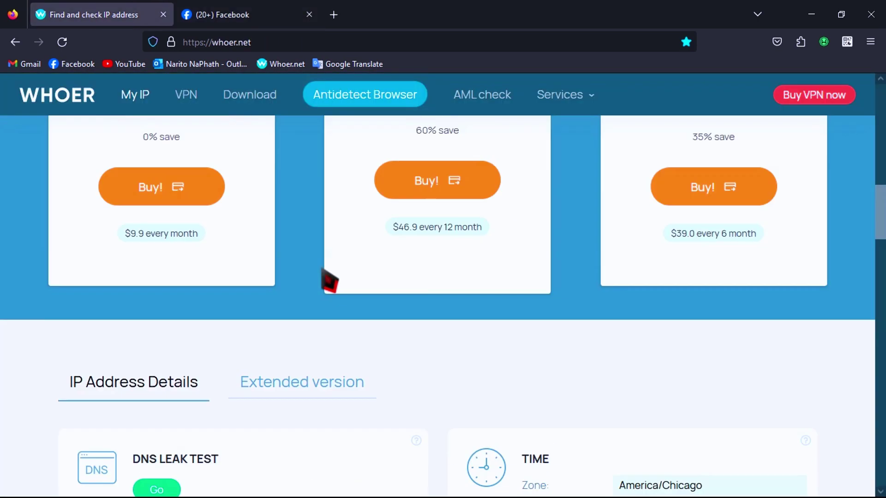
pyautogui.scroll(-3, 472, 450)
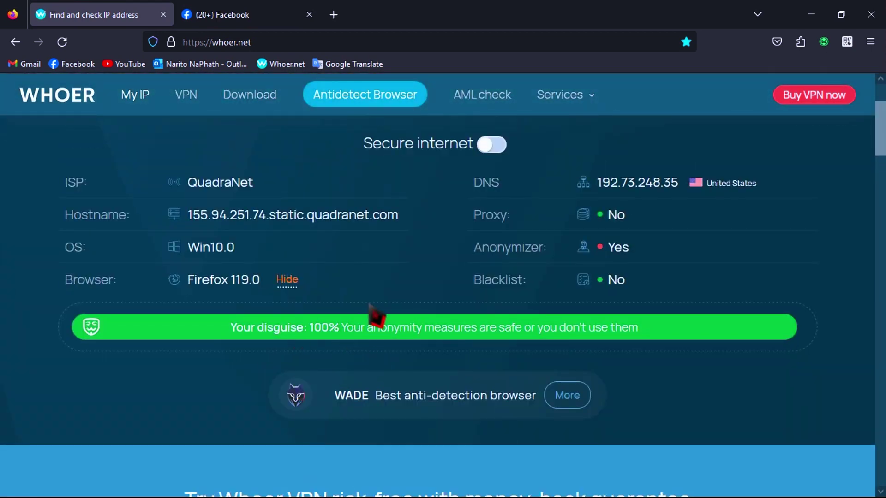
pyautogui.scroll(3, 400, 278)
# Close the Facebook page and leave the browser to return to the Windows desktop
pyautogui.click(286, 15)
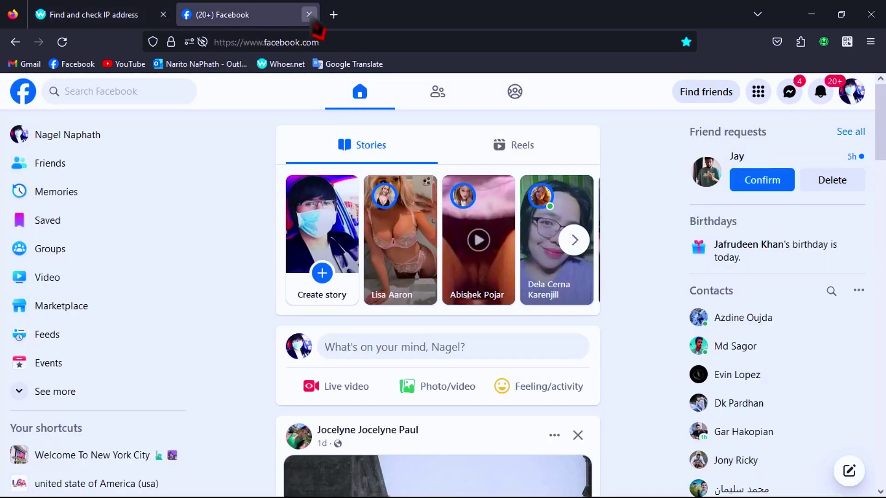
pyautogui.click(309, 14)
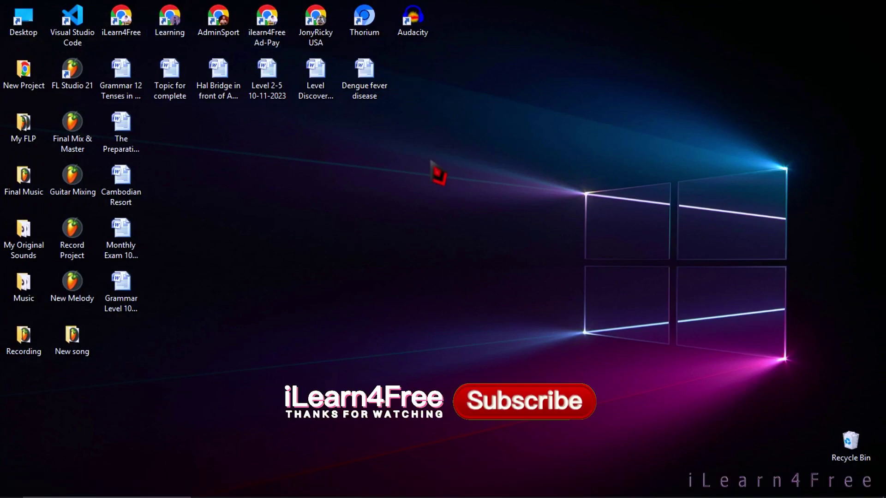
pyautogui.rightClick(430, 160)
pyautogui.click(459, 198)
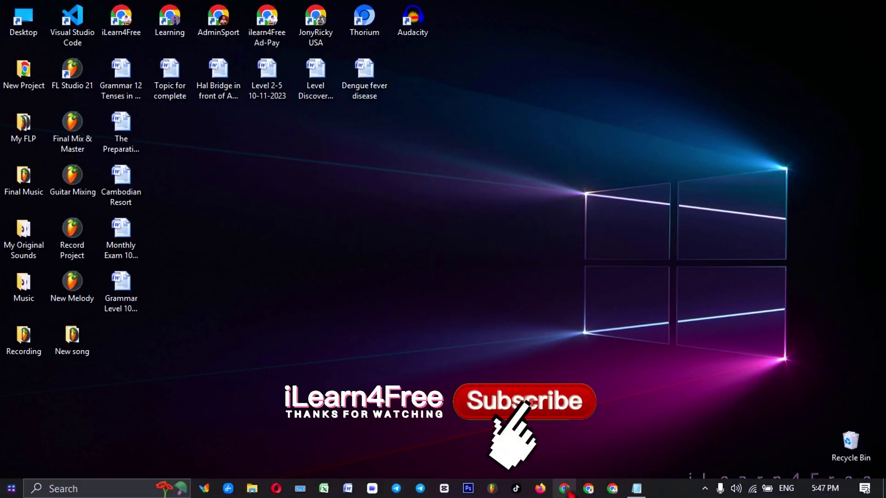
# Open Chrome, start adding a new browser profile without signing in to an account, and close the original browser window
pyautogui.click(566, 490)
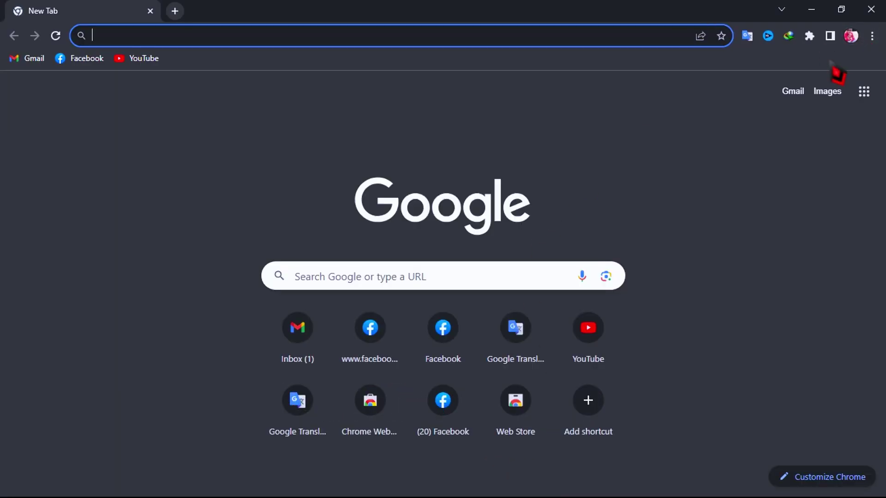
pyautogui.click(852, 37)
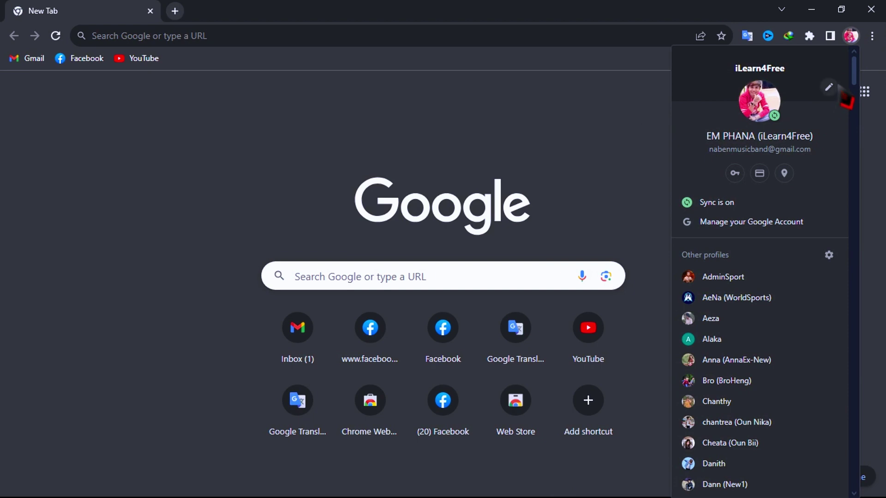
pyautogui.moveTo(854, 81); pyautogui.dragTo(854, 482)
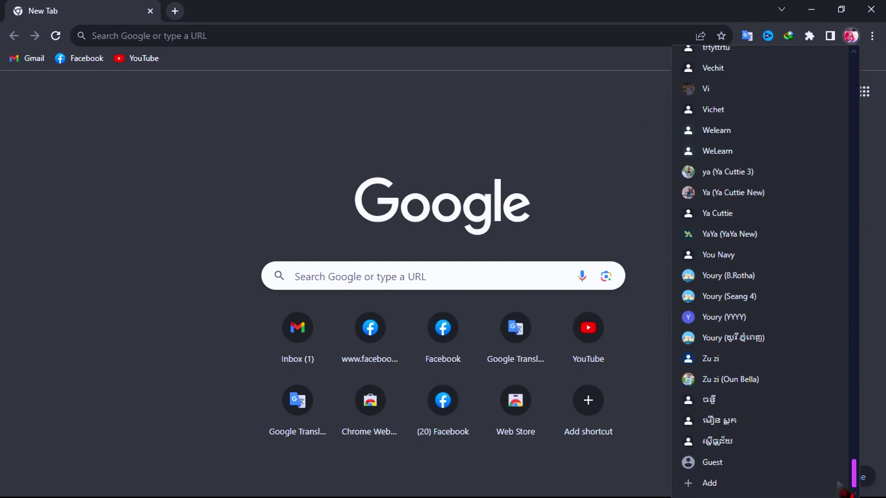
pyautogui.click(720, 483)
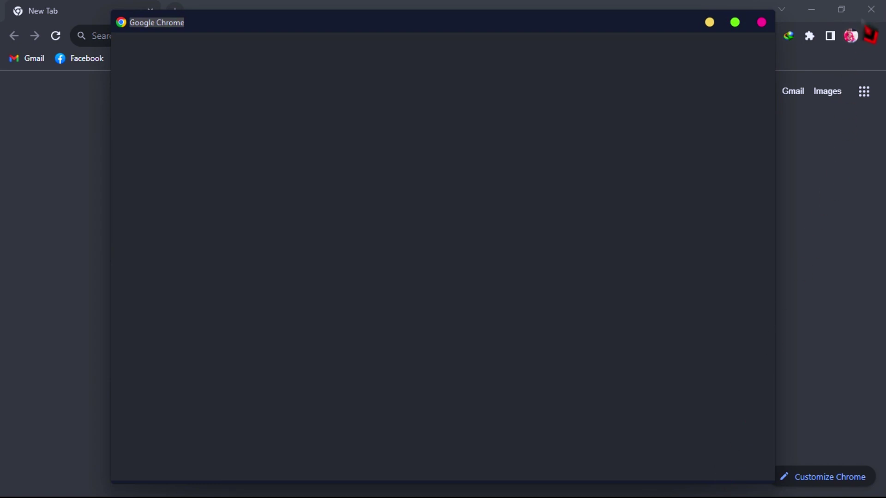
pyautogui.click(871, 10)
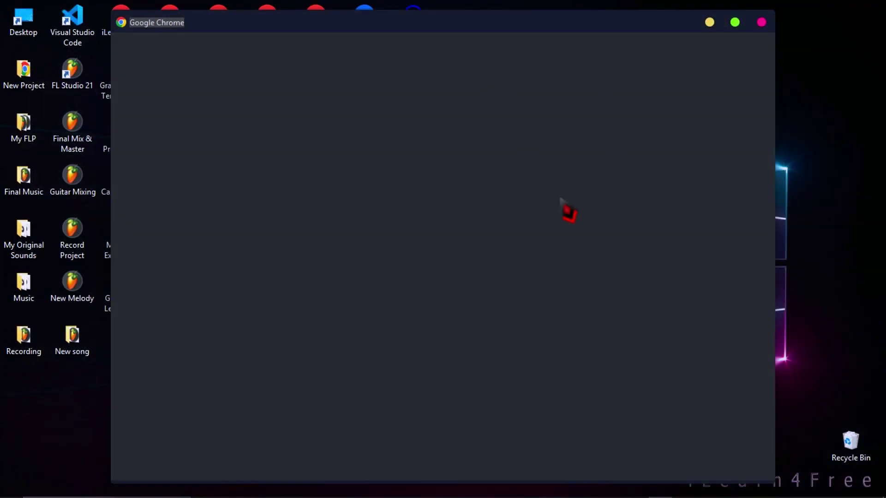
pyautogui.moveTo(497, 26); pyautogui.dragTo(583, 15)
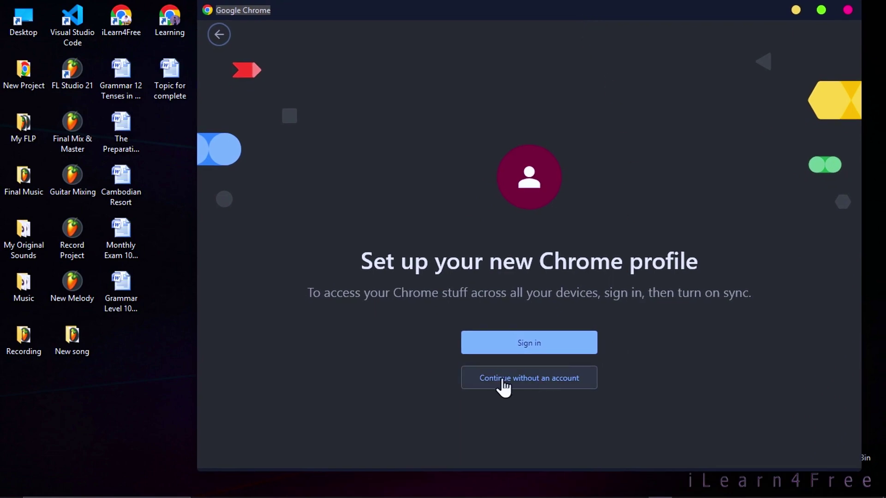
pyautogui.click(538, 382)
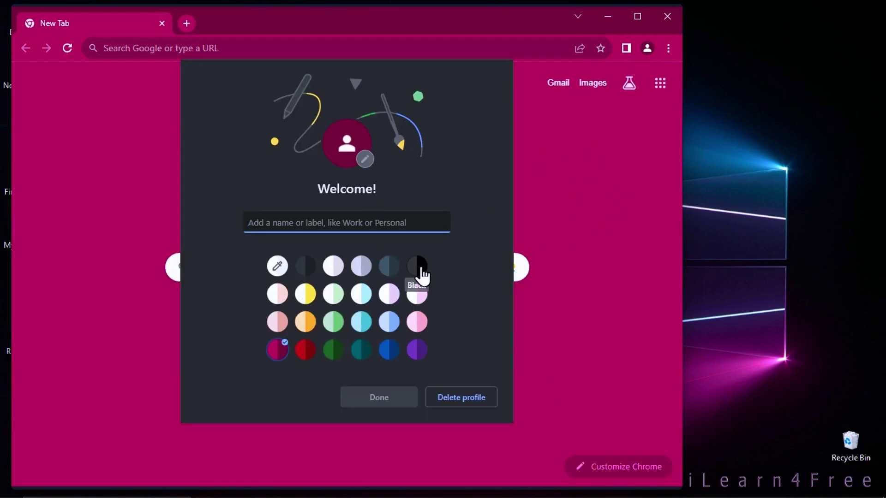
# Give the new profile the dark blue-grey theme colour, name it Welearntip, and finish the profile setup
pyautogui.click(420, 270)
pyautogui.click(385, 270)
pyautogui.click(305, 273)
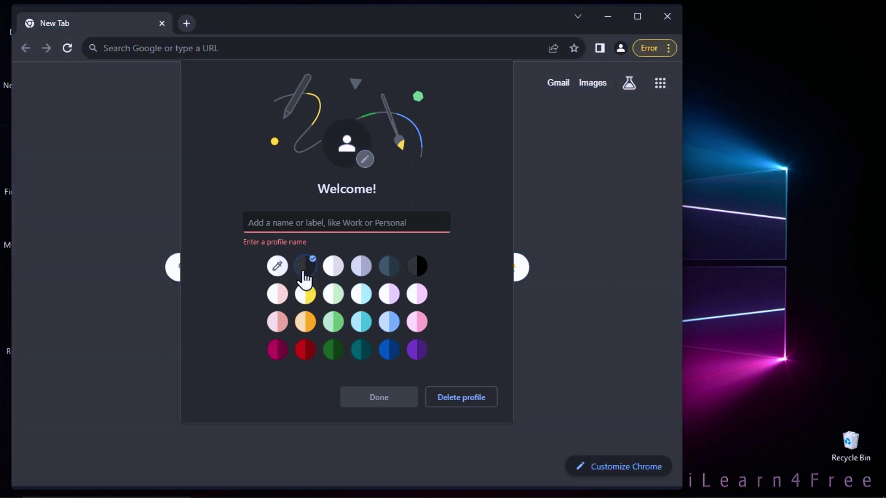
pyautogui.click(312, 295)
pyautogui.click(397, 278)
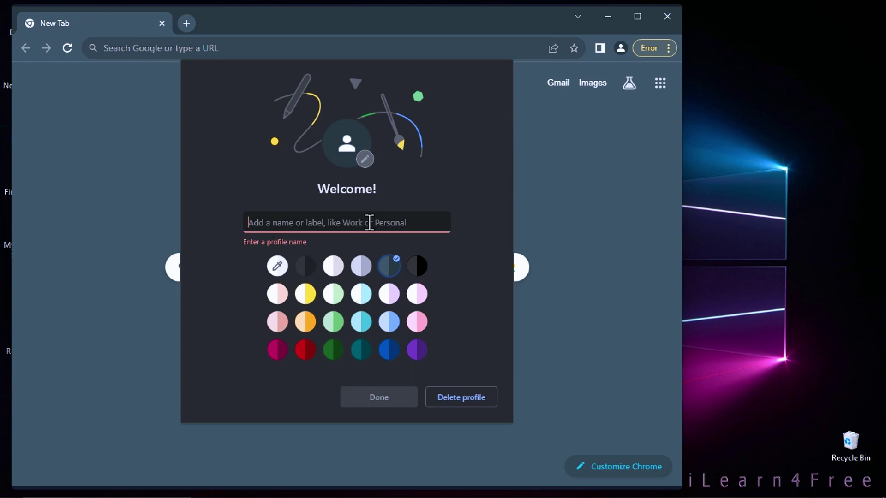
pyautogui.write('Welearntip')
pyautogui.moveTo(369, 222); pyautogui.dragTo(227, 233)
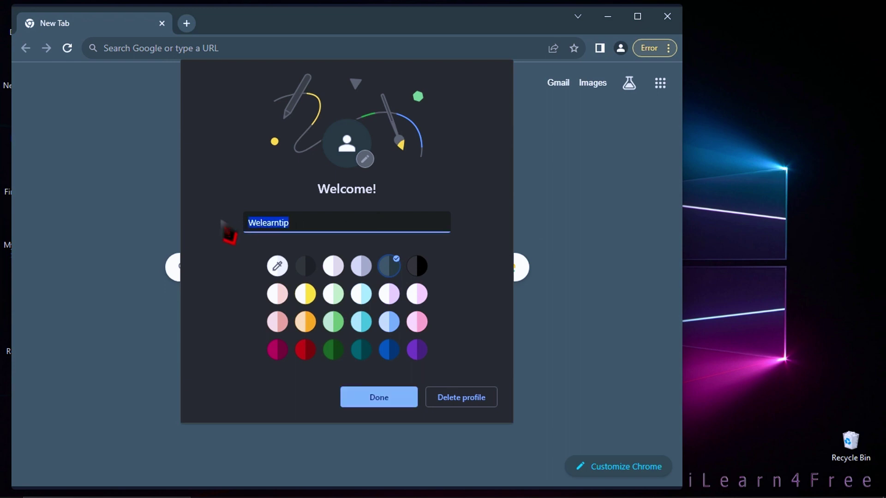
pyautogui.click(317, 225)
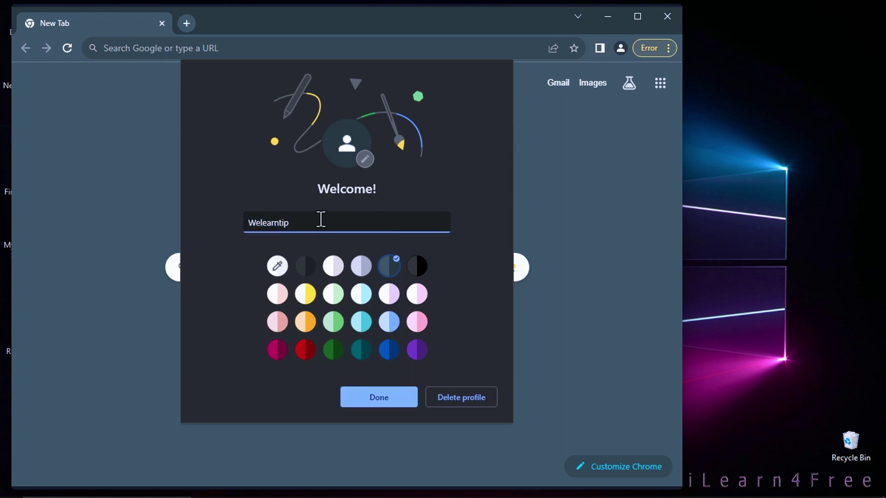
pyautogui.click(371, 406)
pyautogui.moveTo(461, 52); pyautogui.dragTo(633, 55)
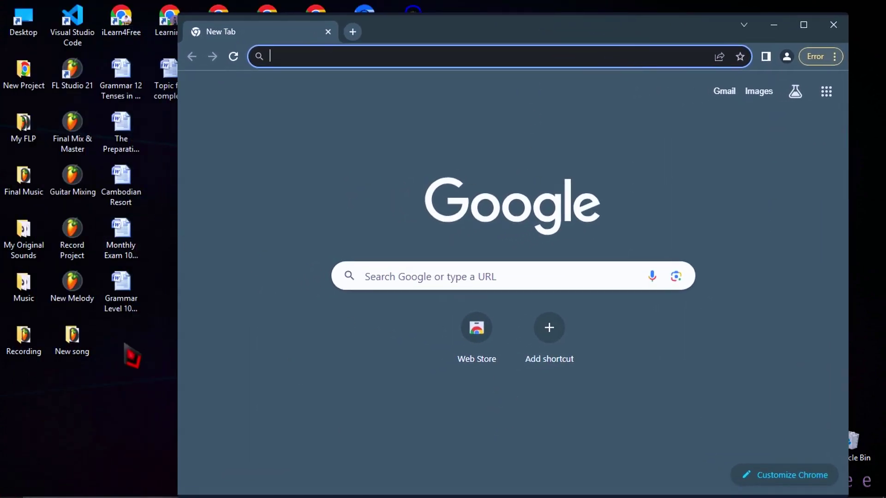
pyautogui.moveTo(134, 409); pyautogui.dragTo(83, 417)
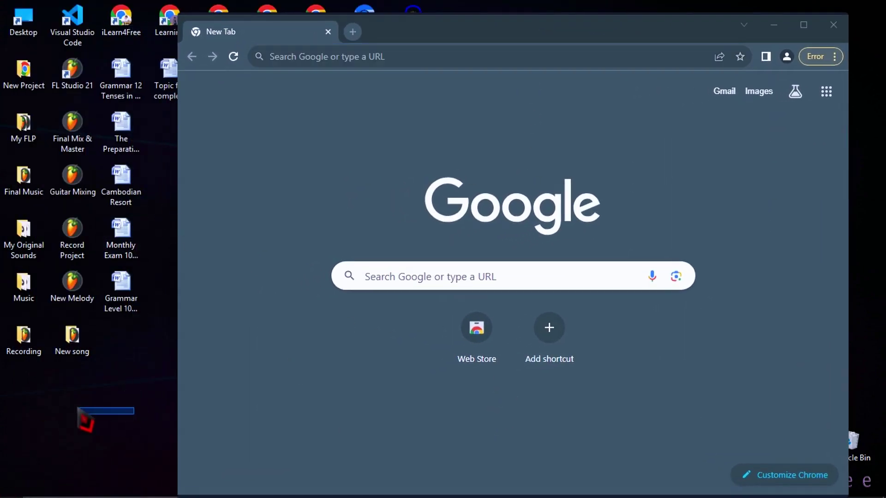
# Clear the browser's pending notices about newly added extensions, including Torrent Scanner
pyautogui.click(823, 56)
pyautogui.click(786, 74)
pyautogui.click(594, 259)
pyautogui.click(819, 56)
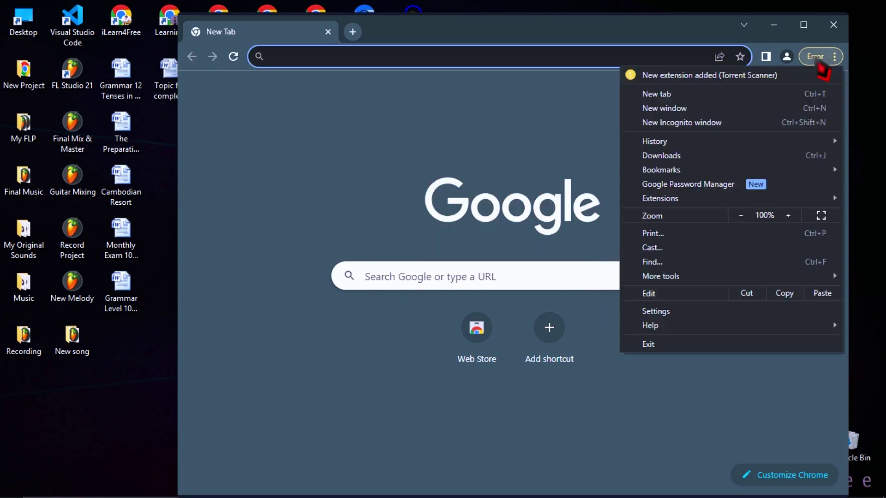
pyautogui.click(762, 75)
pyautogui.click(629, 238)
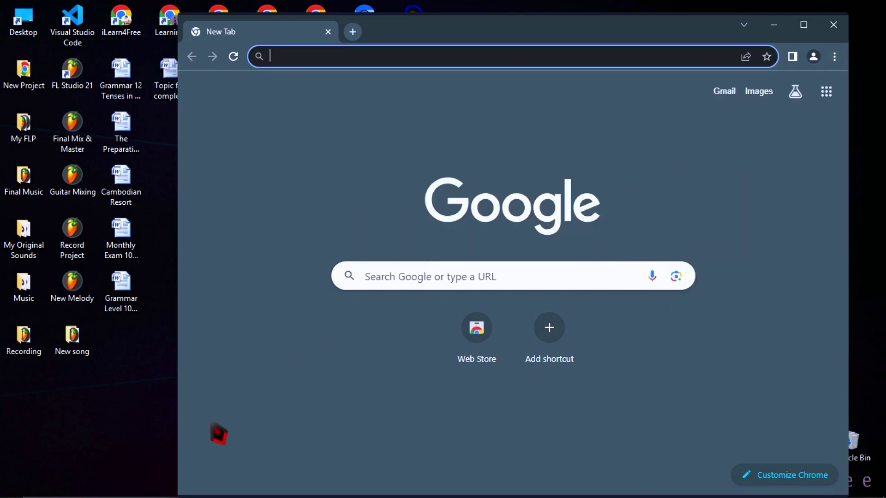
# Enable a desktop shortcut in the Welearntip profile's customization settings and close the browser window
pyautogui.click(814, 57)
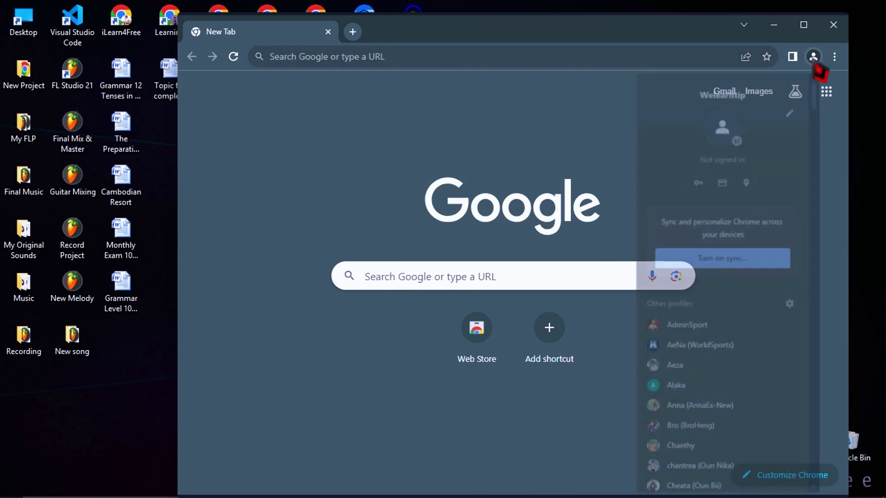
pyautogui.click(791, 109)
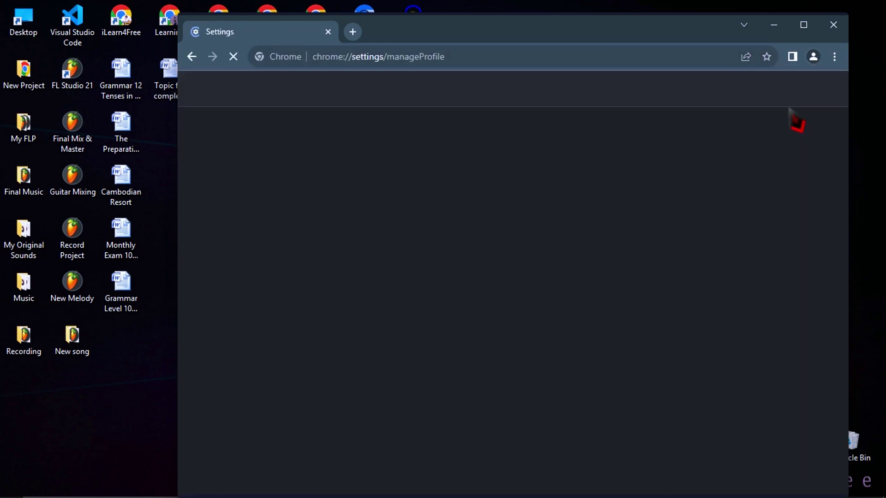
pyautogui.scroll(-10, 597, 315)
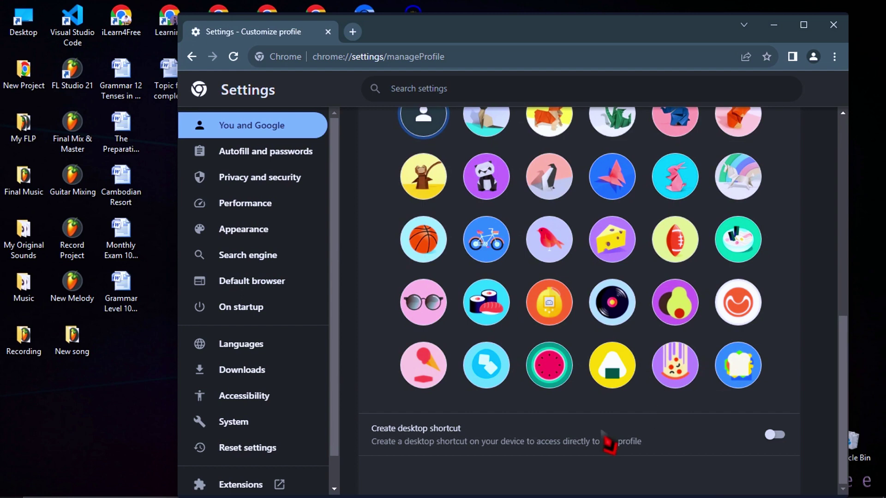
pyautogui.click(473, 434)
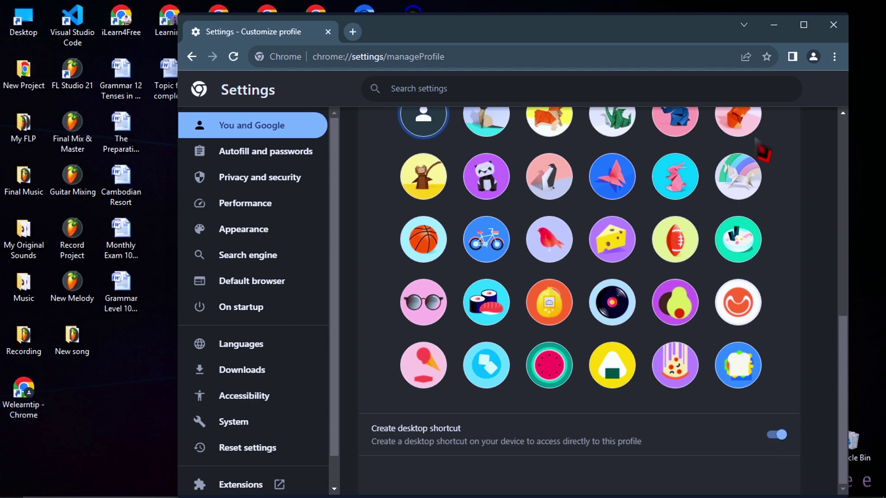
pyautogui.click(831, 32)
# Move the new profile shortcut to the middle of the desktop, rename it Welearntip, and refresh the desktop
pyautogui.moveTo(27, 397); pyautogui.dragTo(464, 208)
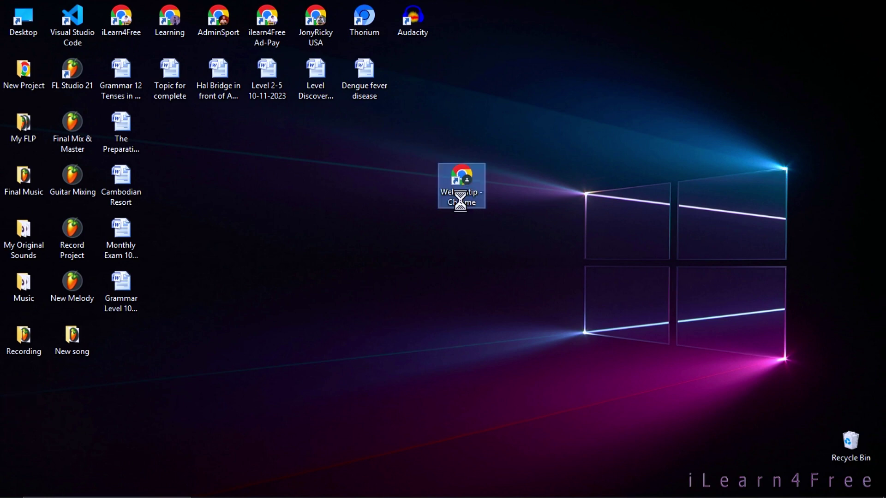
pyautogui.rightClick(463, 210)
pyautogui.click(512, 467)
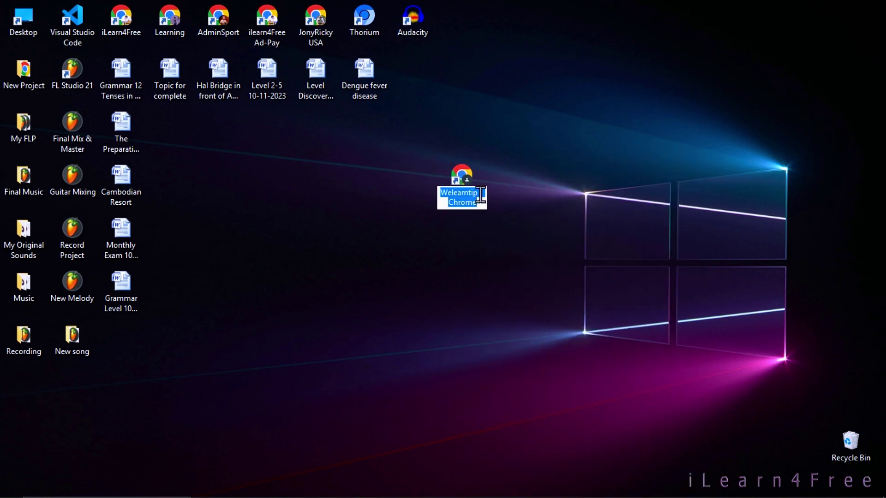
pyautogui.press('BackSpace')
pyautogui.press('Return')
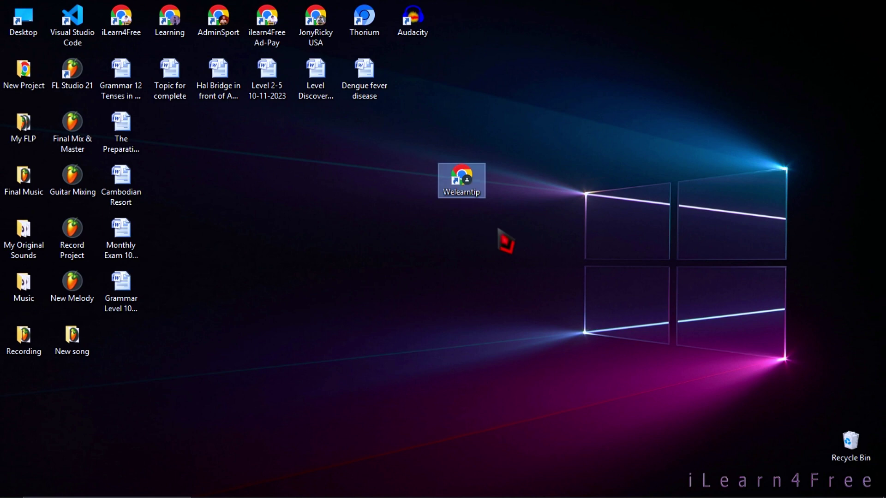
pyautogui.moveTo(498, 228)
pyautogui.mouseDown()
pyautogui.moveTo(419, 164)
pyautogui.moveTo(497, 225)
pyautogui.mouseUp()
pyautogui.rightClick(490, 212)
pyautogui.click(526, 248)
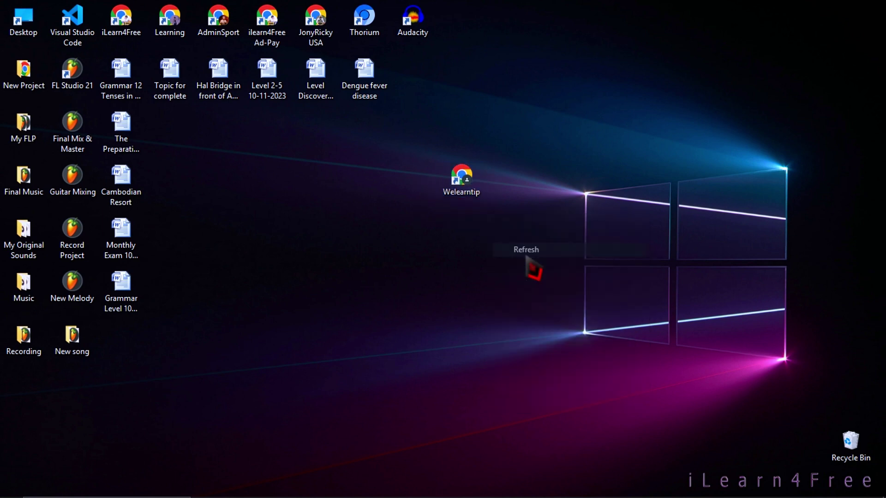
# Launch Chrome from the Welearntip shortcut, acknowledge the ad privacy notice, and maximize the window
pyautogui.doubleClick(465, 177)
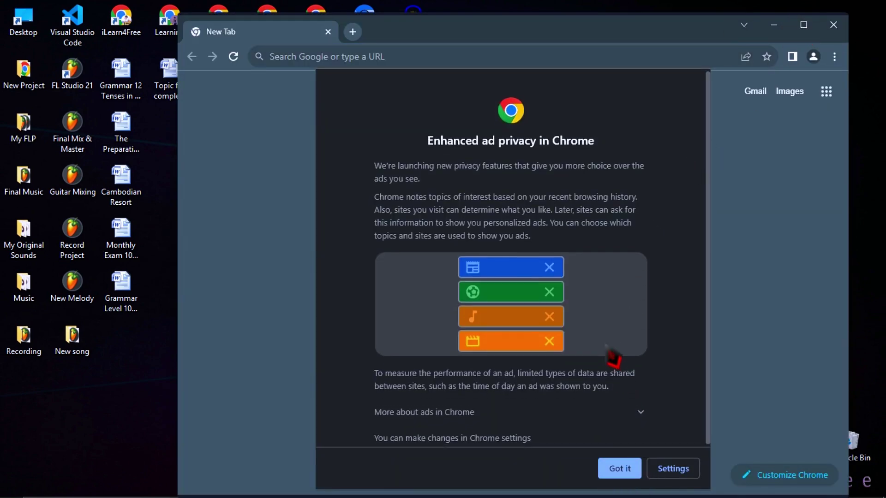
pyautogui.click(619, 469)
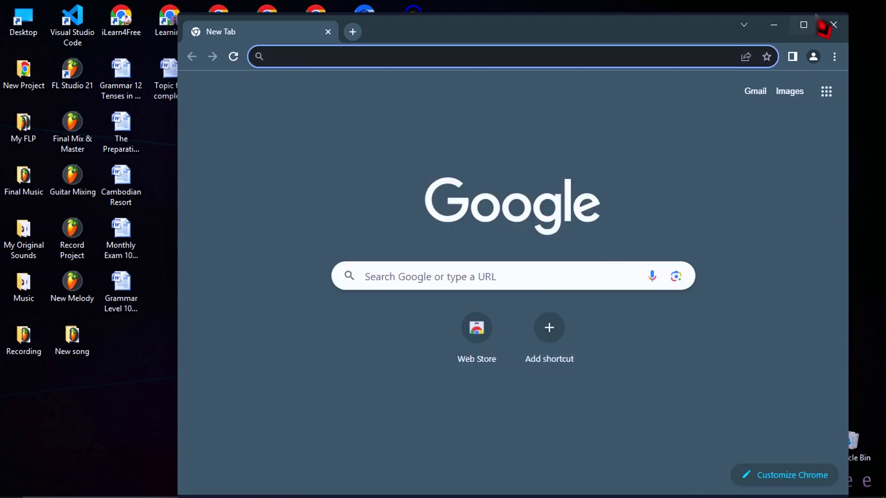
pyautogui.click(803, 25)
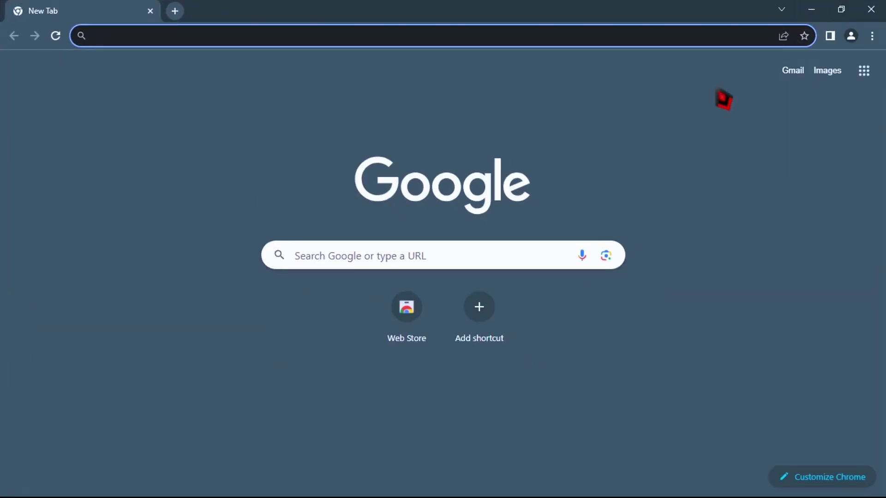
# Search for "winscribe for chrome" and open the Chrome Web Store page for Windscribe - Free Proxy and Ad Blocker
pyautogui.click(405, 41)
pyautogui.write('w')
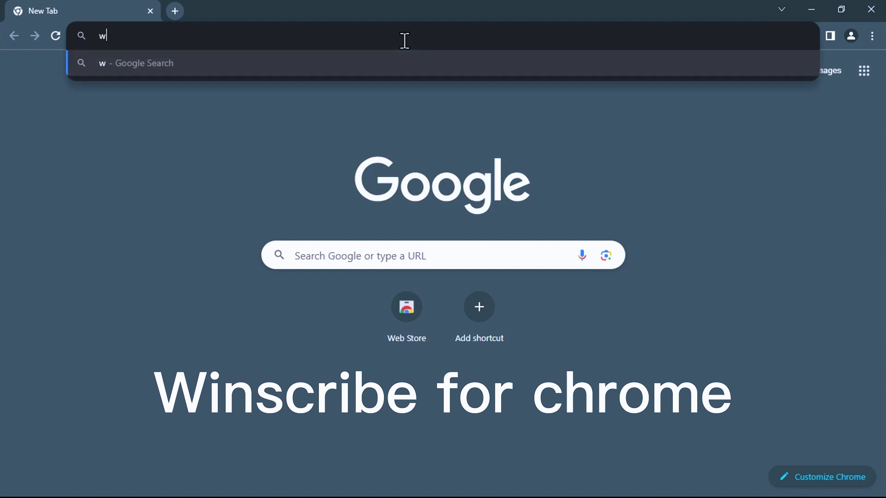
pyautogui.write('inscribe for chrome')
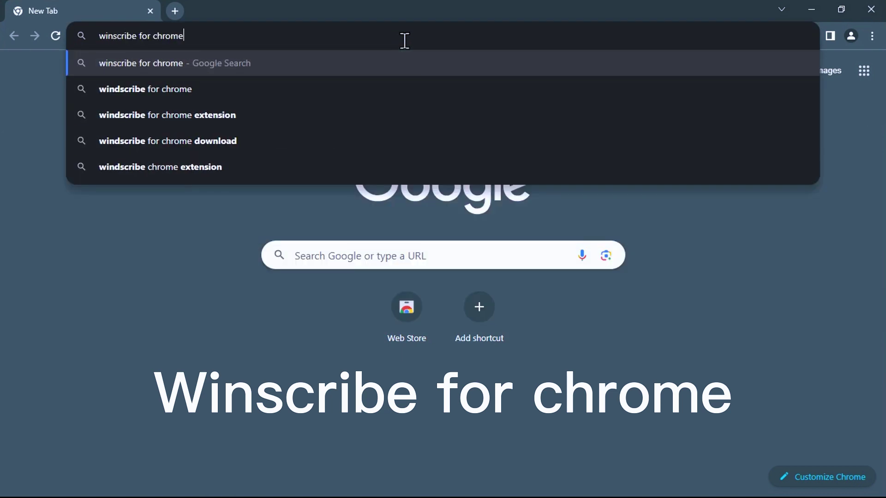
pyautogui.moveTo(203, 37); pyautogui.dragTo(96, 37)
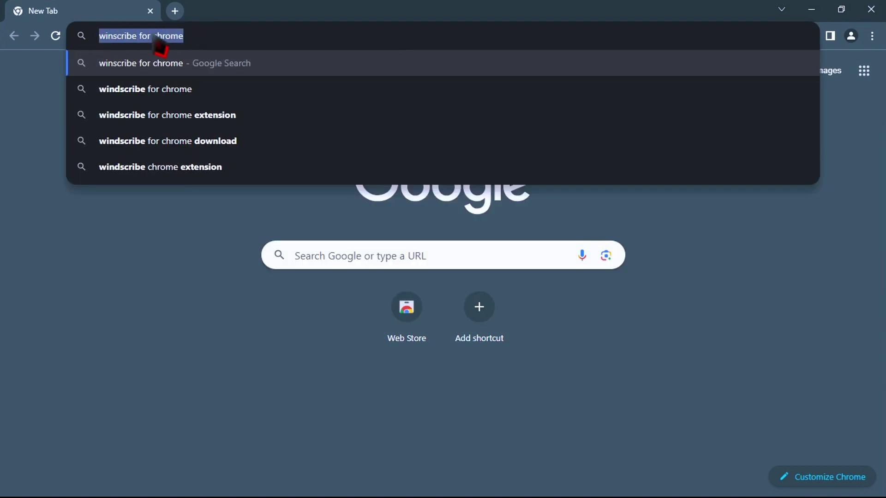
pyautogui.click(216, 38)
pyautogui.press('Return')
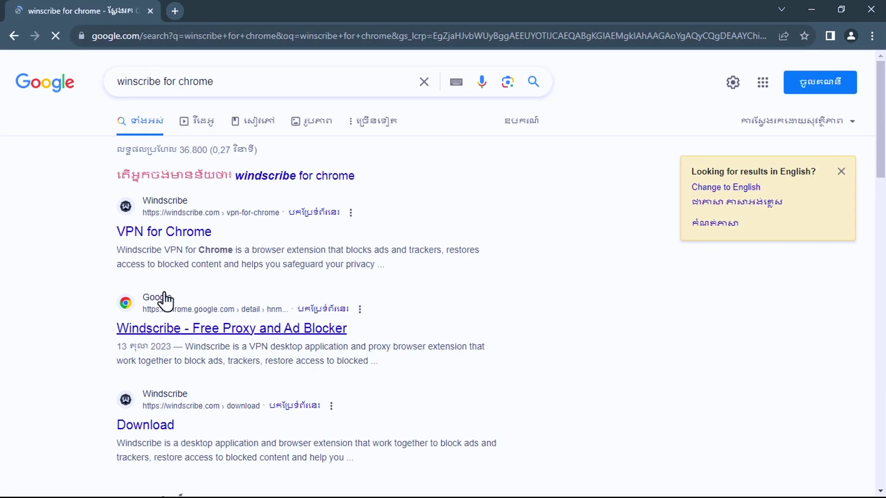
pyautogui.click(239, 328)
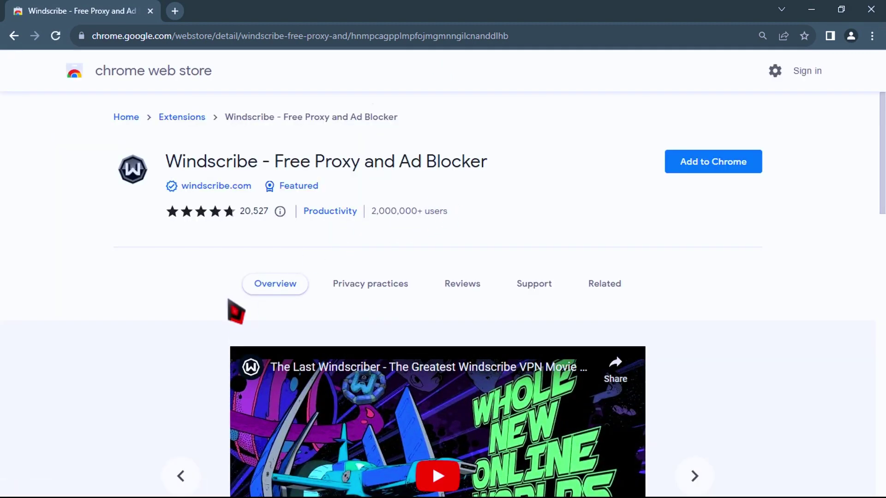
# Add the Windscribe - Free Proxy and Ad Blocker extension to the browser and confirm its installation
pyautogui.moveTo(167, 162); pyautogui.dragTo(482, 165)
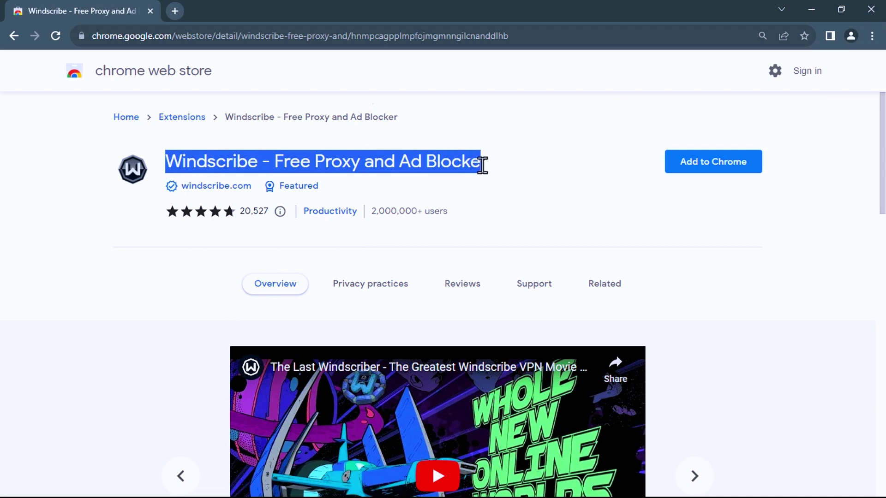
pyautogui.click(518, 170)
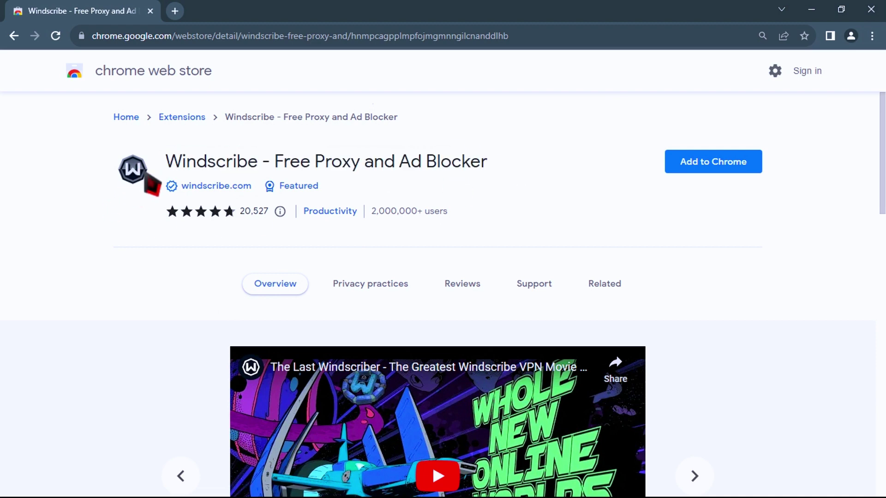
pyautogui.click(712, 172)
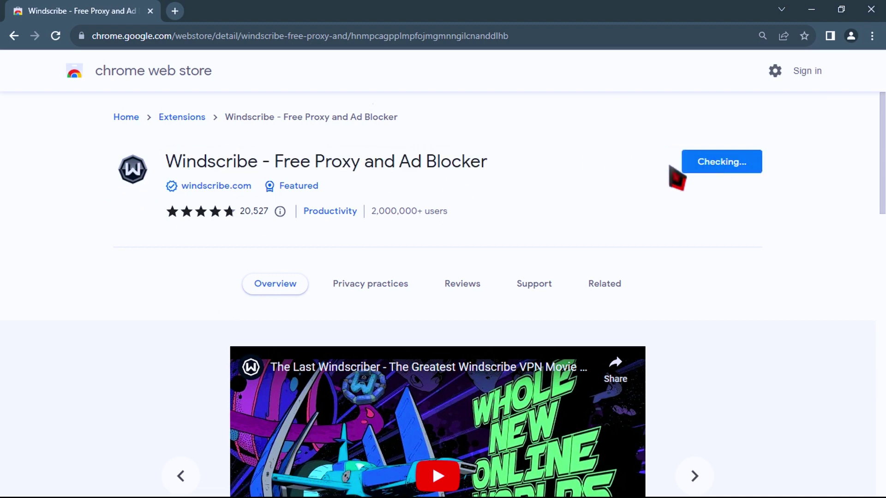
pyautogui.click(464, 206)
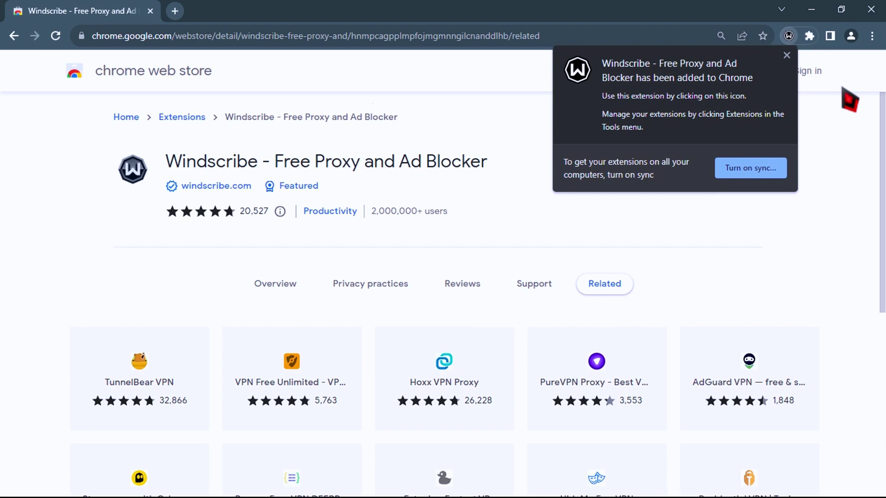
# Dismiss the installation notice and pin the Windscribe extension beside the address bar
pyautogui.click(786, 55)
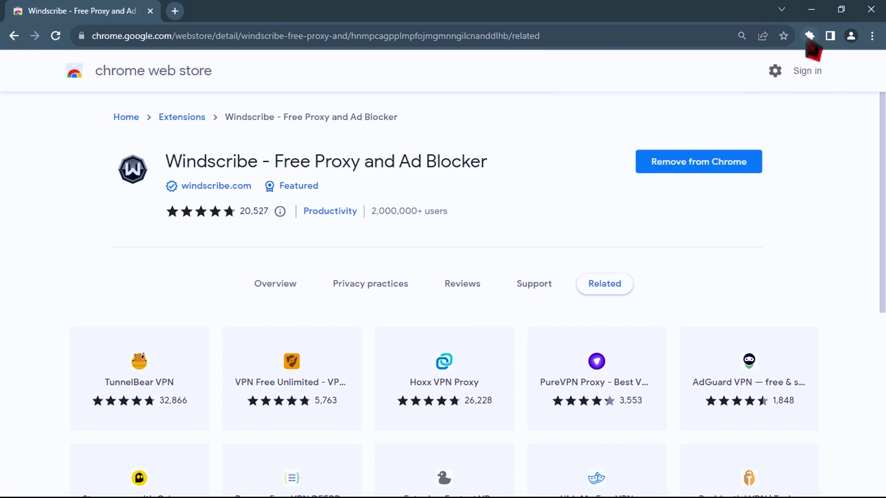
pyautogui.click(808, 37)
pyautogui.click(777, 137)
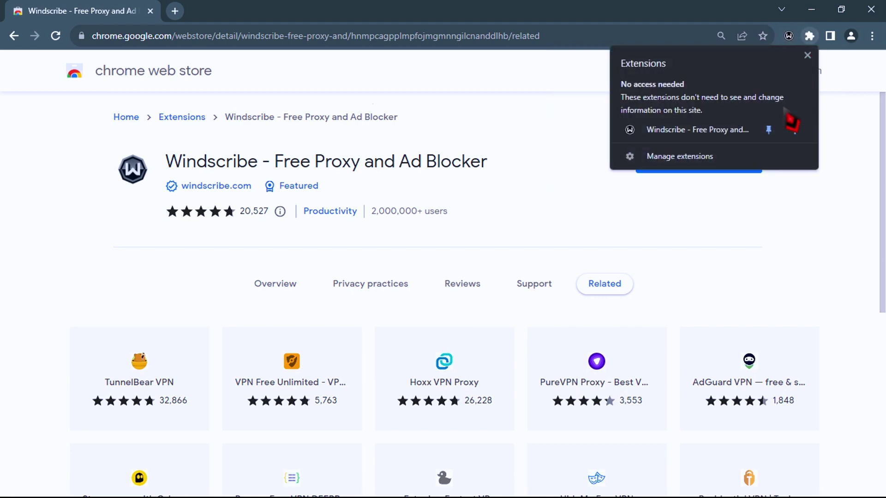
pyautogui.click(808, 55)
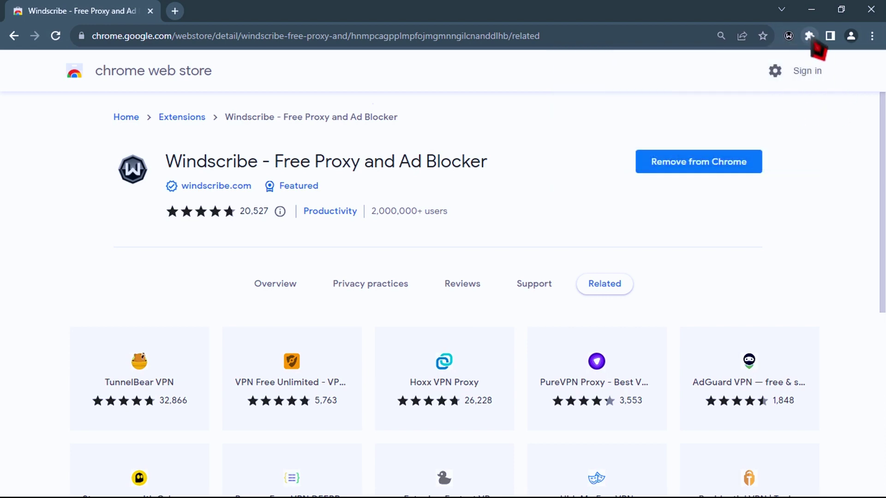
# Open the Windscribe extension and start signing up for its Free plan
pyautogui.click(789, 36)
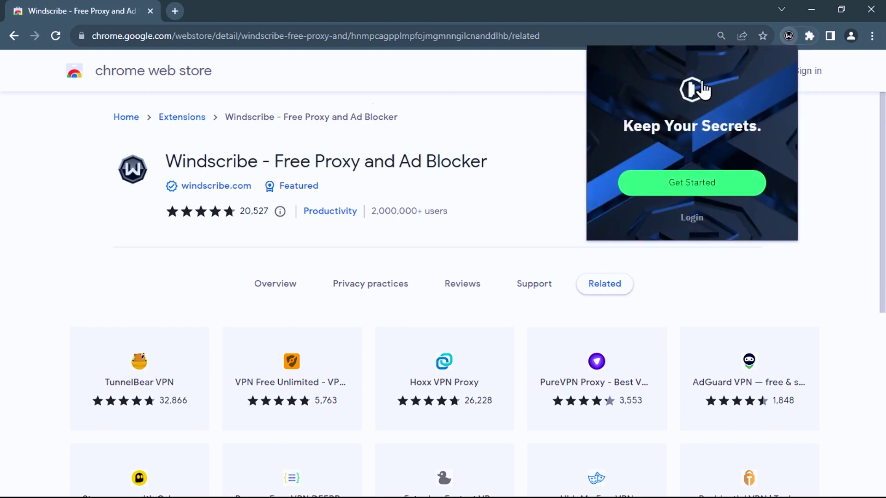
pyautogui.click(691, 220)
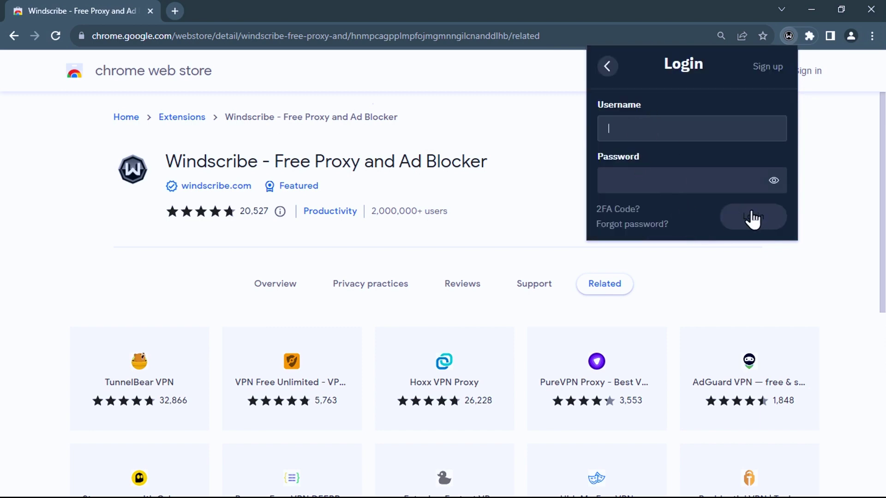
pyautogui.click(609, 67)
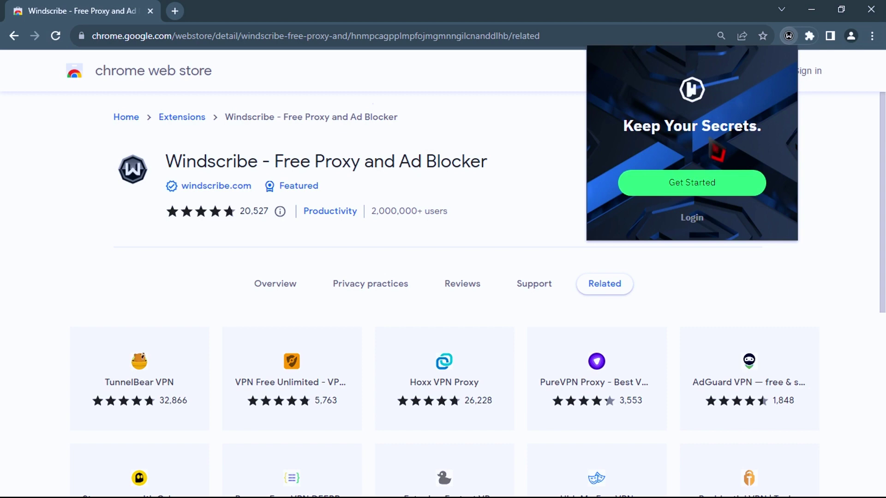
pyautogui.click(698, 185)
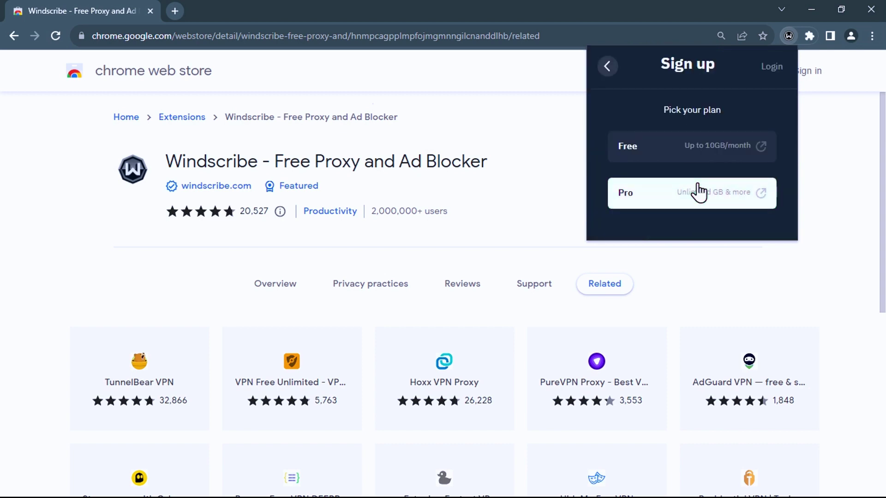
pyautogui.click(718, 152)
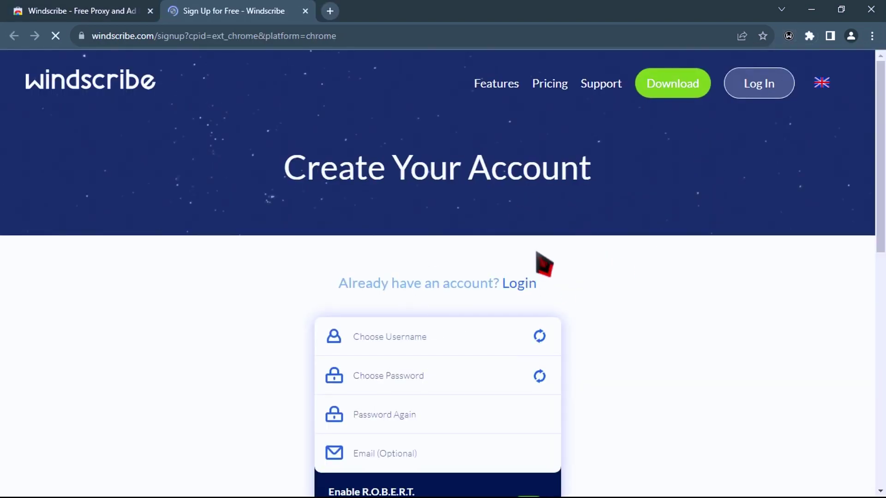
# Look over the Windscribe account form's fields and enter Welearntip as the username
pyautogui.scroll(-6, 531, 286)
pyautogui.scroll(4, 459, 300)
pyautogui.click(434, 209)
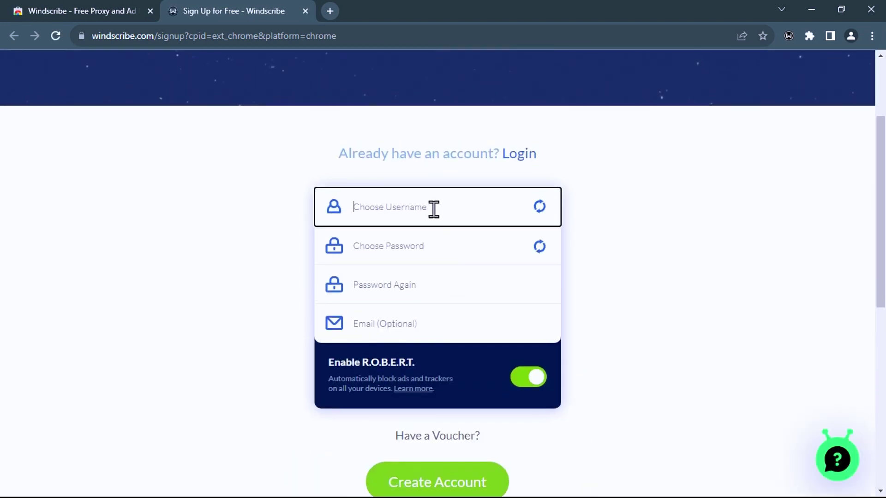
pyautogui.click(428, 245)
pyautogui.click(427, 291)
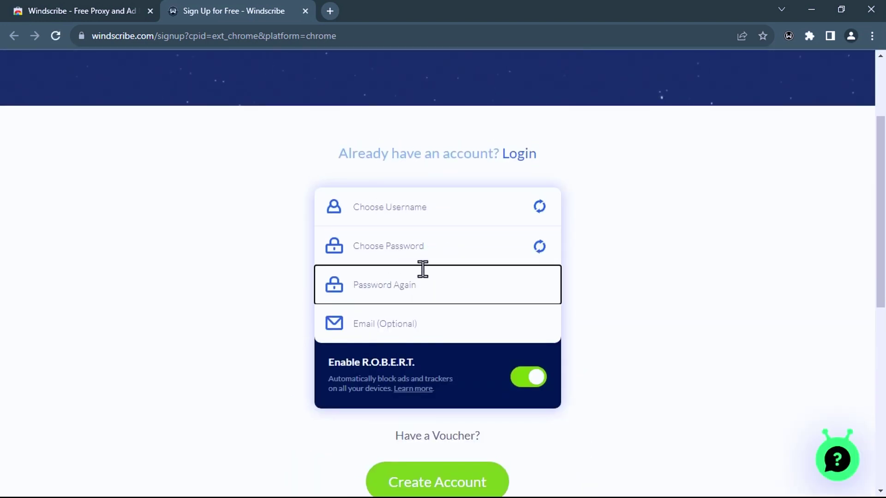
pyautogui.click(414, 329)
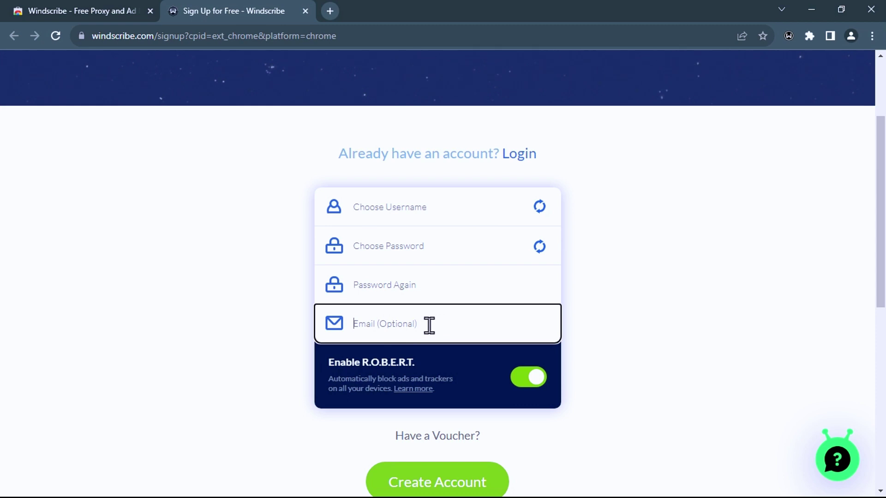
pyautogui.click(420, 207)
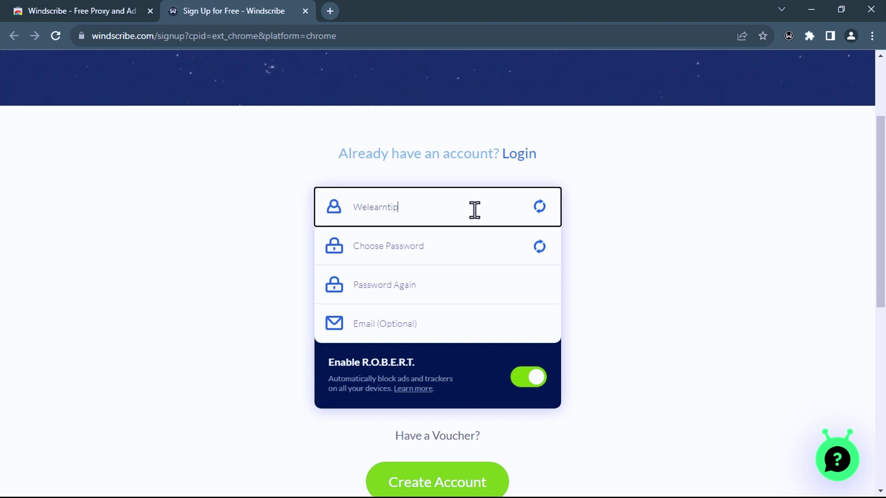
pyautogui.doubleClick(405, 208)
pyautogui.click(413, 214)
# Paste the chosen account password into both the Choose Password and Password Again fields
pyautogui.click(438, 249)
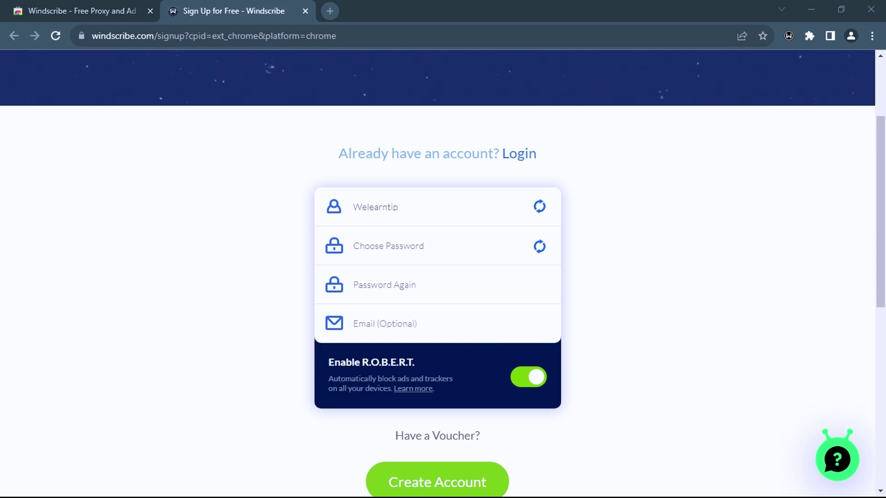
pyautogui.click(407, 248)
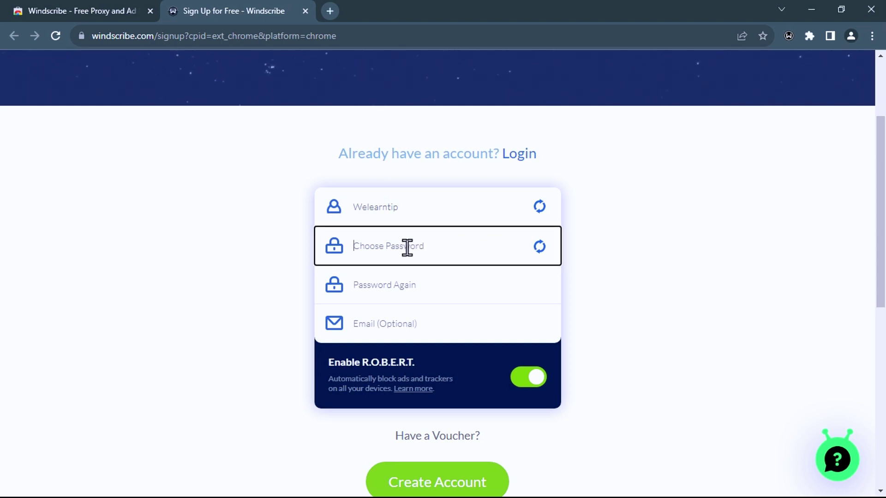
pyautogui.rightClick(408, 247)
pyautogui.click(444, 356)
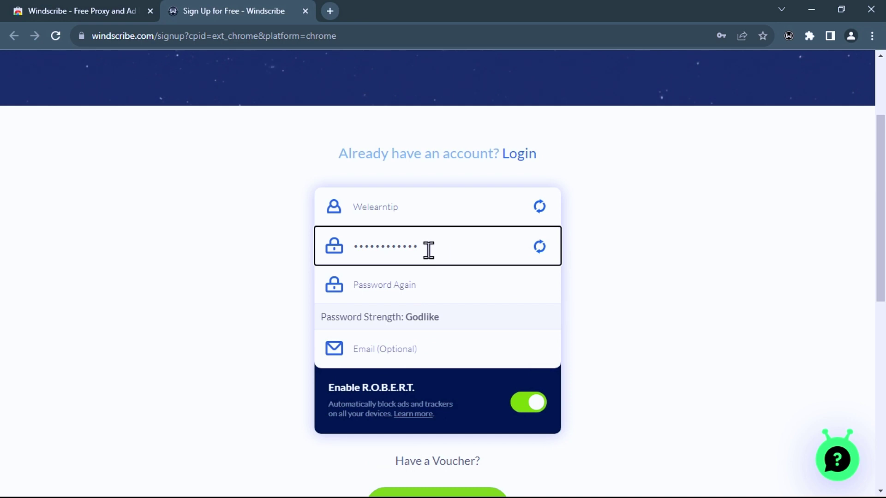
pyautogui.click(412, 289)
pyautogui.rightClick(412, 289)
pyautogui.click(475, 181)
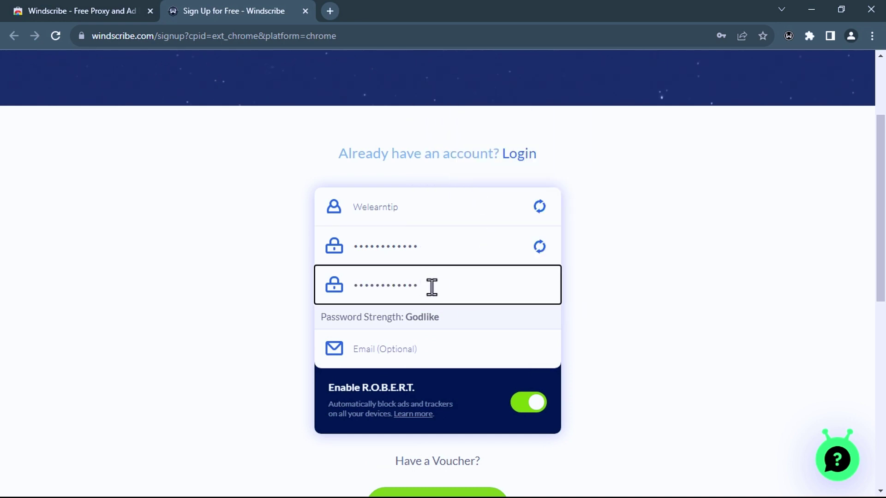
# Shrink the Windscribe sign-up window and open Gmail in another Chrome profile's window placed over the desktop's left side
pyautogui.click(397, 349)
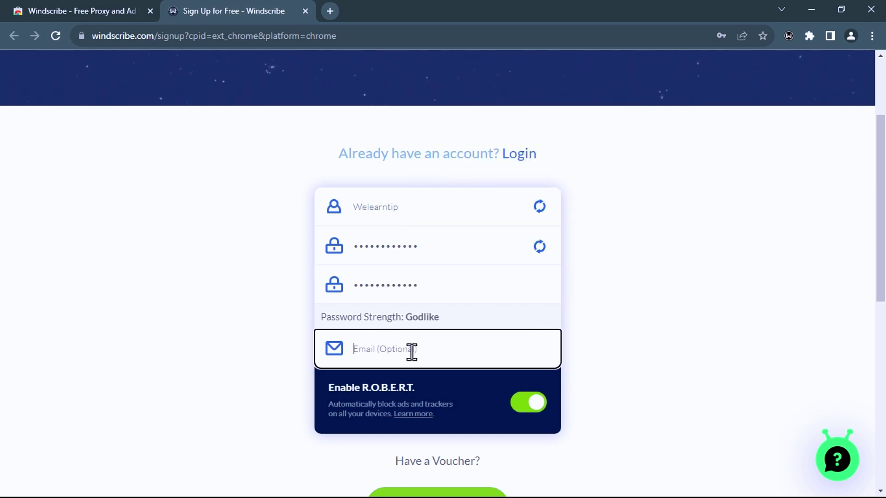
pyautogui.scroll(-1, 415, 348)
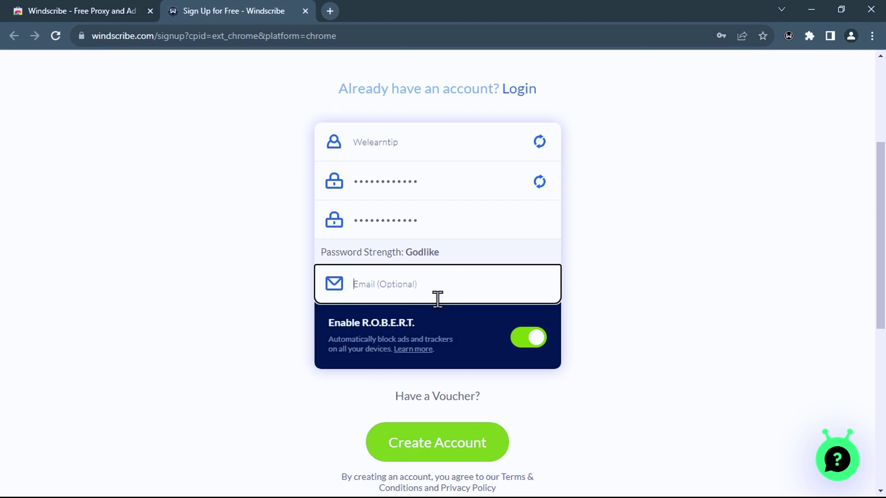
pyautogui.moveTo(623, 14)
pyautogui.mouseDown()
pyautogui.moveTo(629, 24)
pyautogui.moveTo(617, 24)
pyautogui.mouseUp()
pyautogui.click(665, 492)
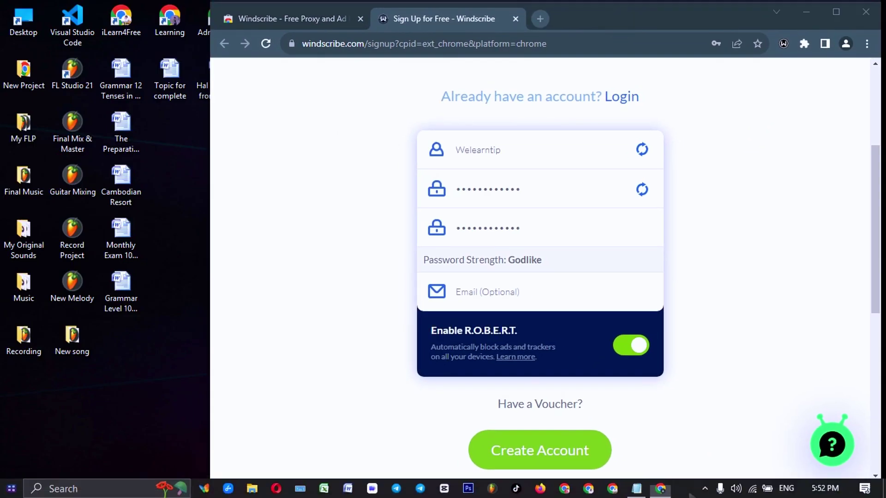
pyautogui.click(565, 489)
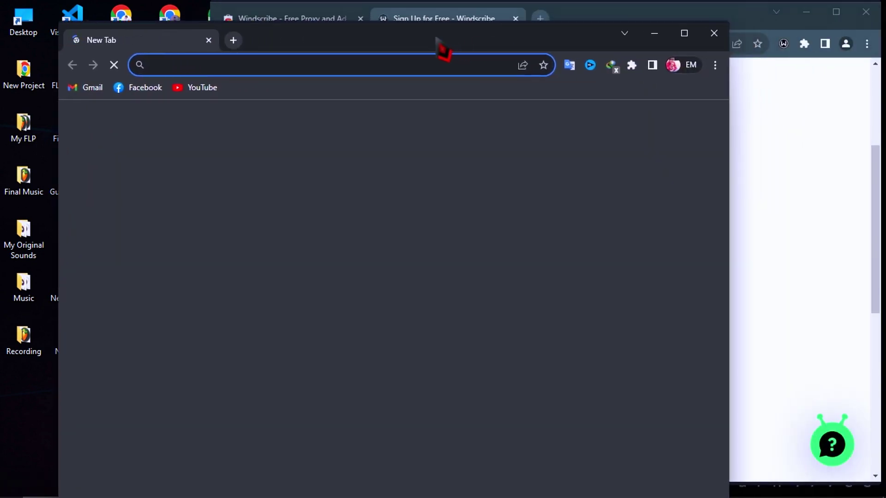
pyautogui.moveTo(439, 41); pyautogui.dragTo(385, 28)
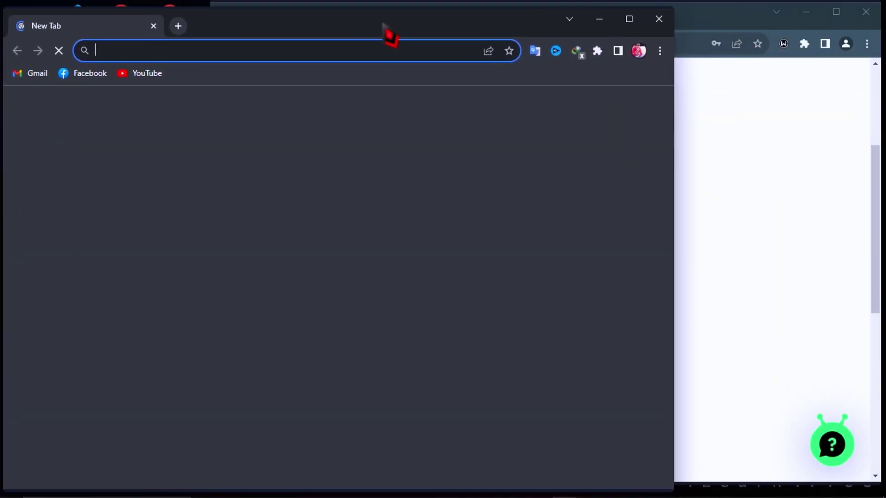
pyautogui.click(41, 77)
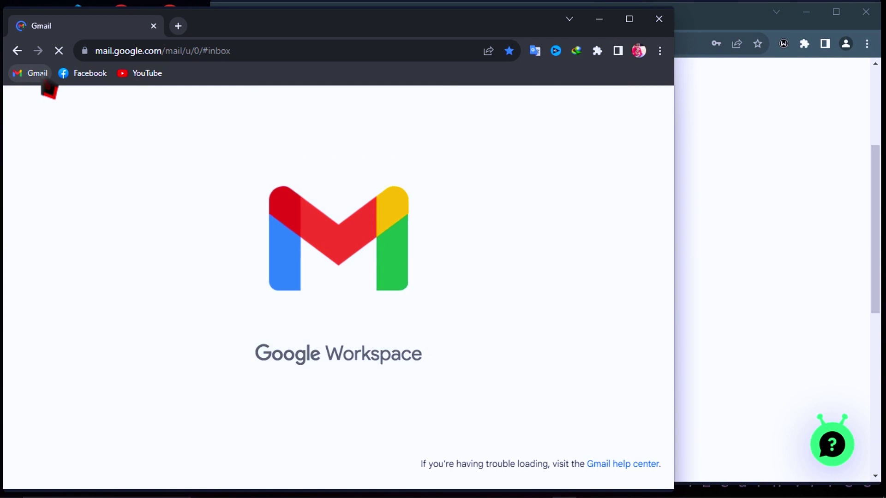
# Switch Gmail to the music-themed Google account and close the first account's inbox tab
pyautogui.click(651, 107)
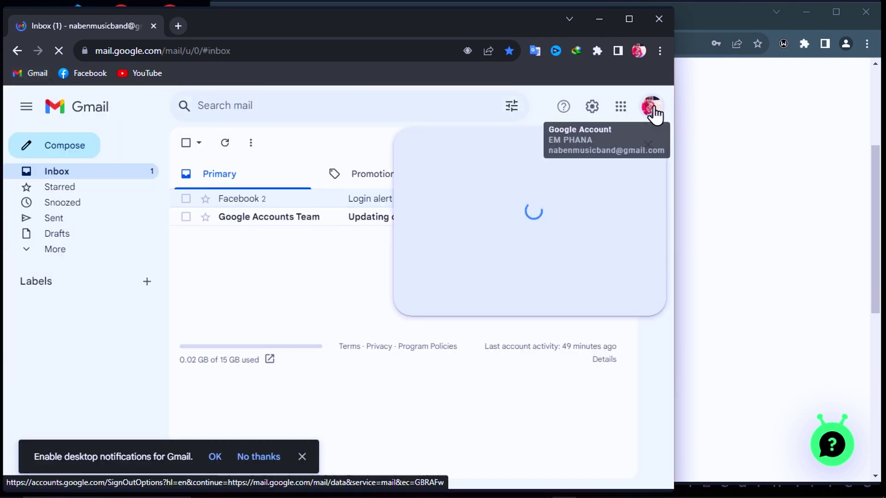
pyautogui.click(508, 392)
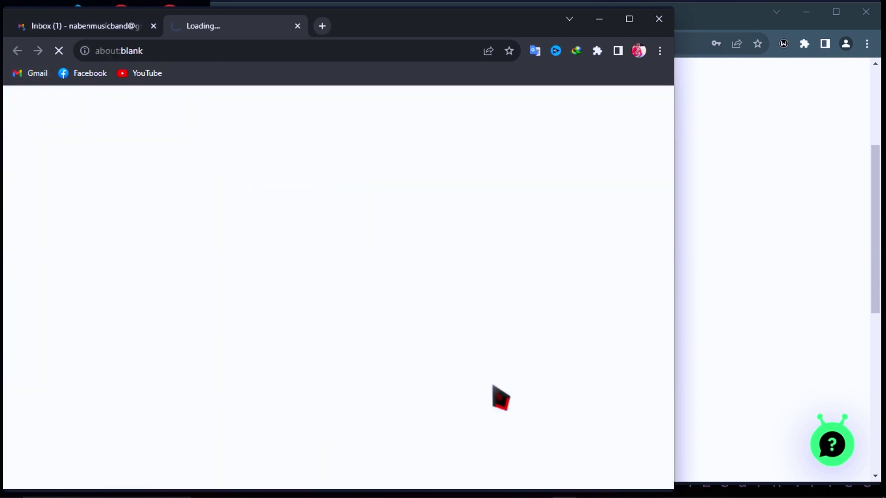
pyautogui.click(153, 25)
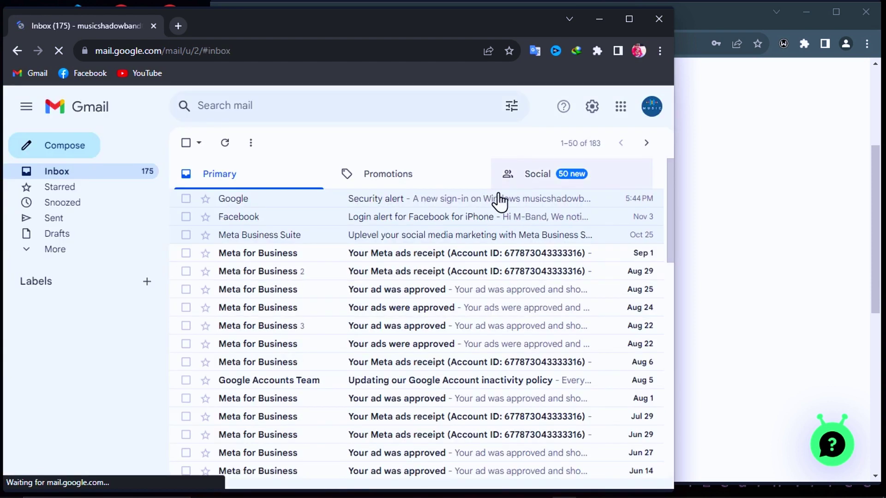
# Copy the Google account's email address and paste it into the optional email field of the Windscribe sign-up form
pyautogui.click(651, 111)
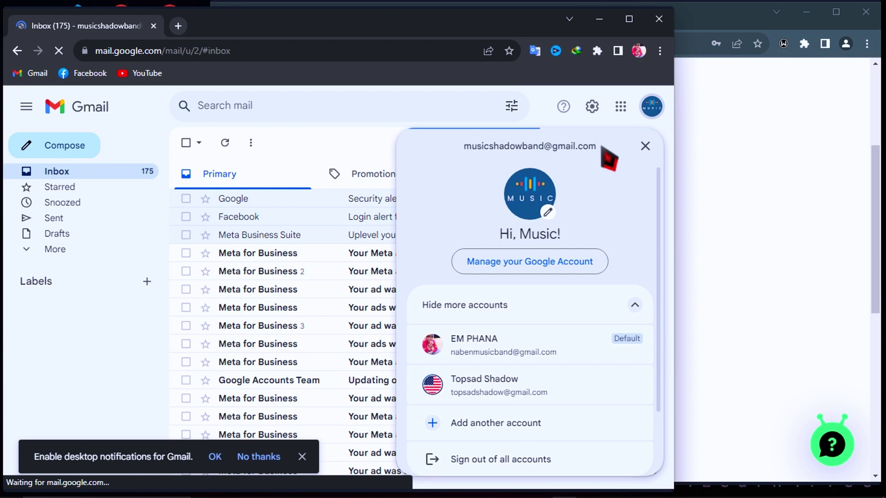
pyautogui.moveTo(601, 149); pyautogui.dragTo(472, 154)
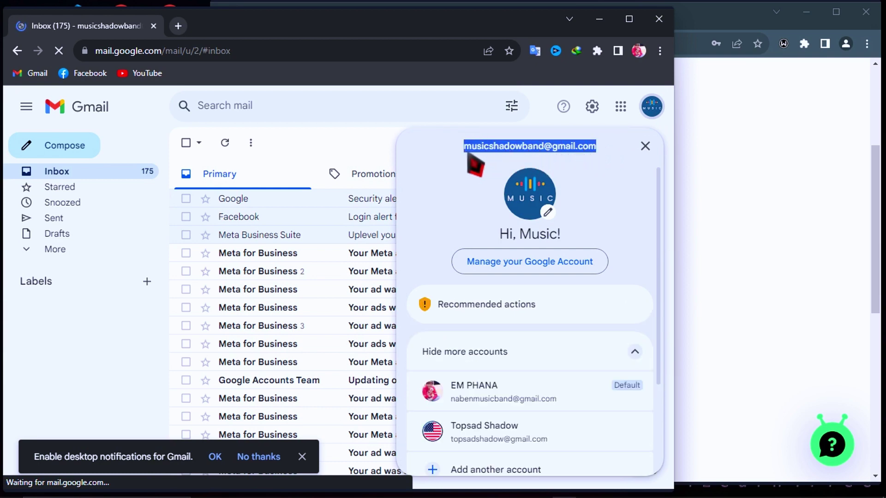
pyautogui.rightClick(503, 141)
pyautogui.click(541, 148)
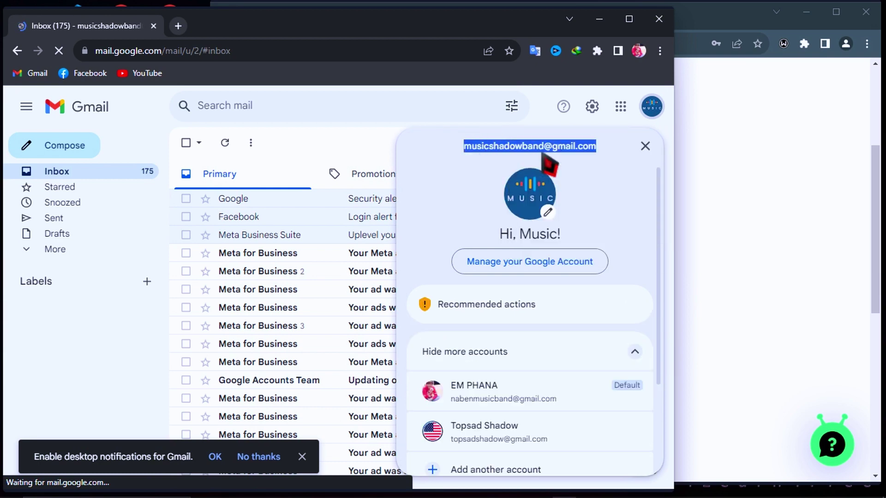
pyautogui.click(650, 107)
pyautogui.click(694, 33)
pyautogui.rightClick(483, 295)
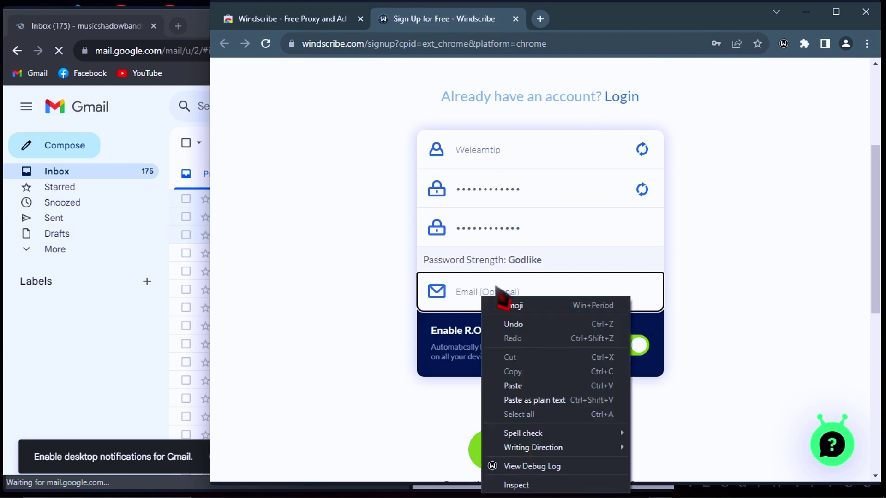
pyautogui.click(528, 394)
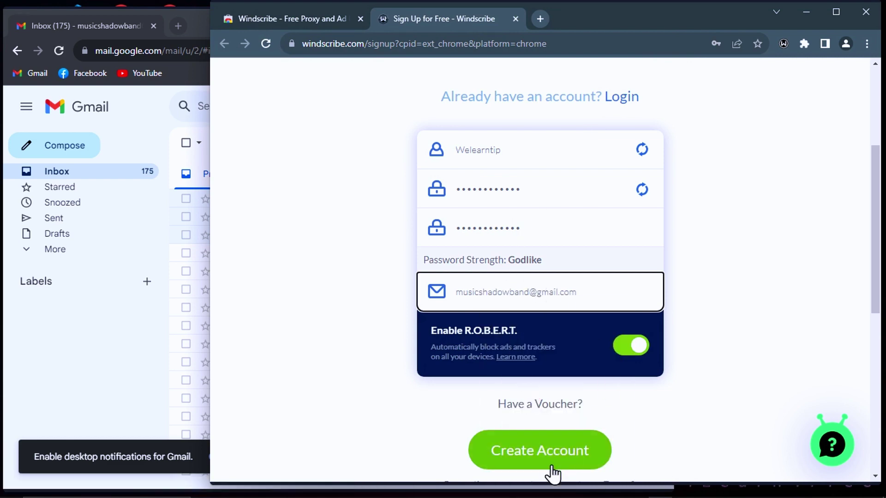
# Submit the Windscribe account form and read the message above its fields
pyautogui.click(546, 454)
pyautogui.scroll(-3, 561, 378)
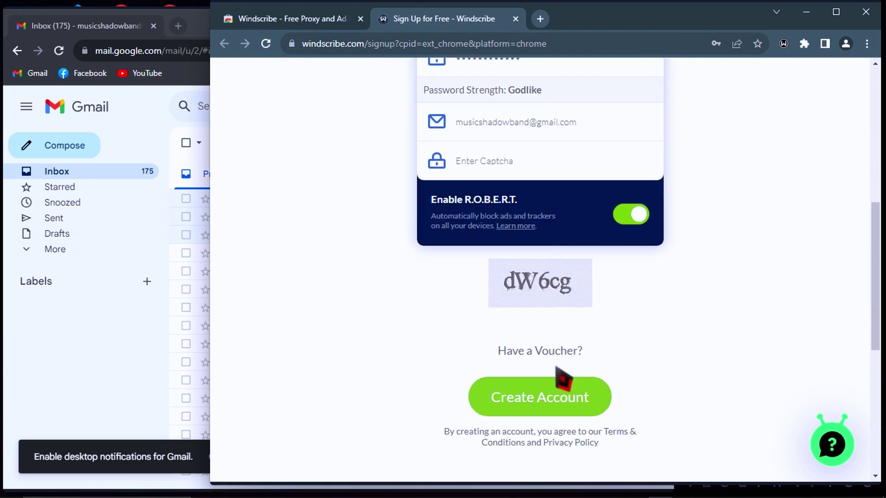
pyautogui.scroll(4, 543, 203)
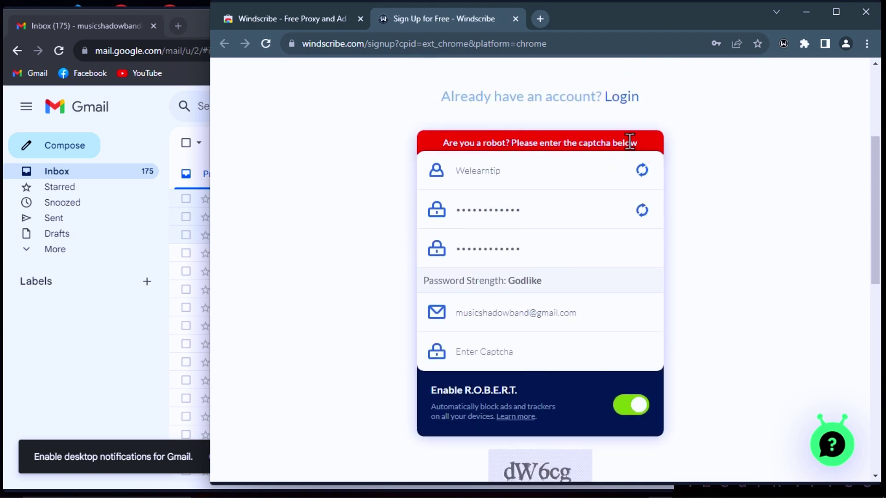
pyautogui.moveTo(442, 142); pyautogui.dragTo(637, 144)
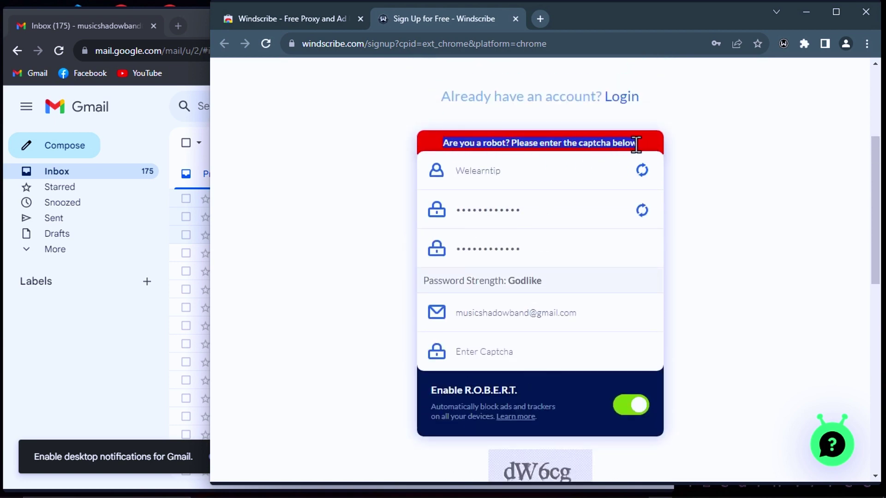
# Enter the captcha code from the image into the Enter Captcha field and highlight it
pyautogui.scroll(-3, 553, 290)
pyautogui.click(509, 223)
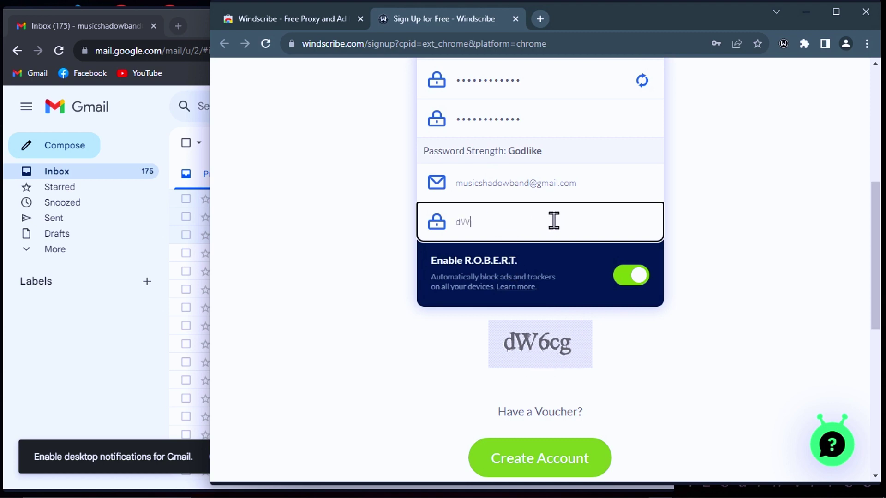
pyautogui.moveTo(516, 221); pyautogui.dragTo(452, 225)
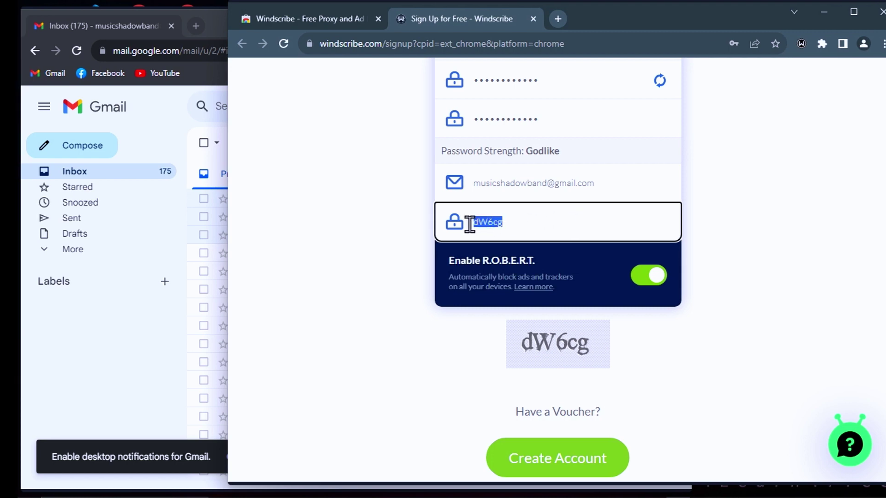
# Submit the completed sign-up form to create the Windscribe account and look over the Pro upgrade plans
pyautogui.click(508, 223)
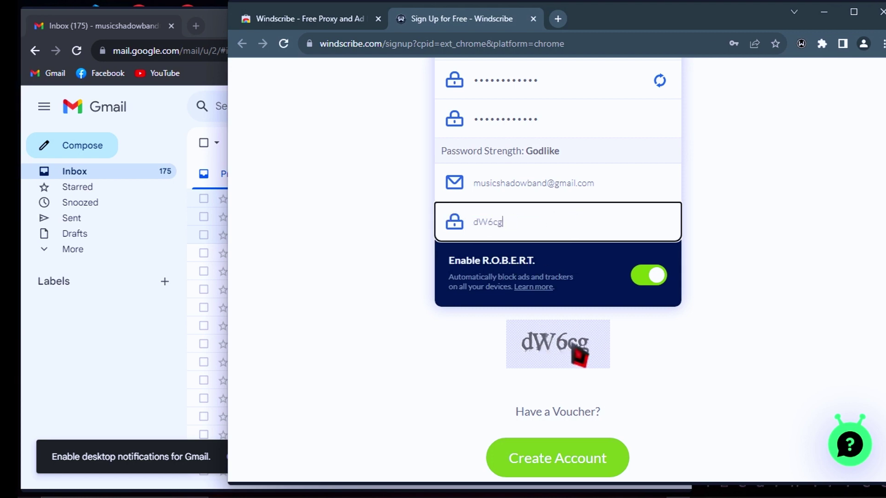
pyautogui.scroll(-3, 580, 352)
pyautogui.click(573, 329)
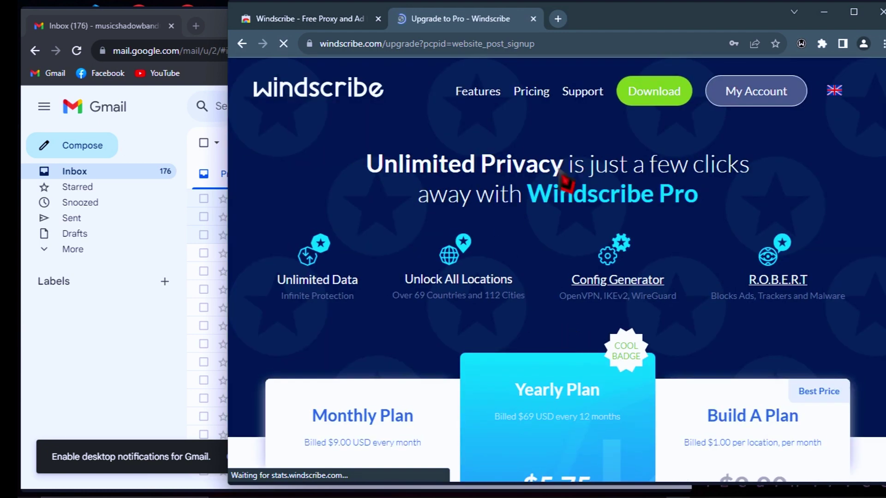
pyautogui.scroll(-4, 648, 185)
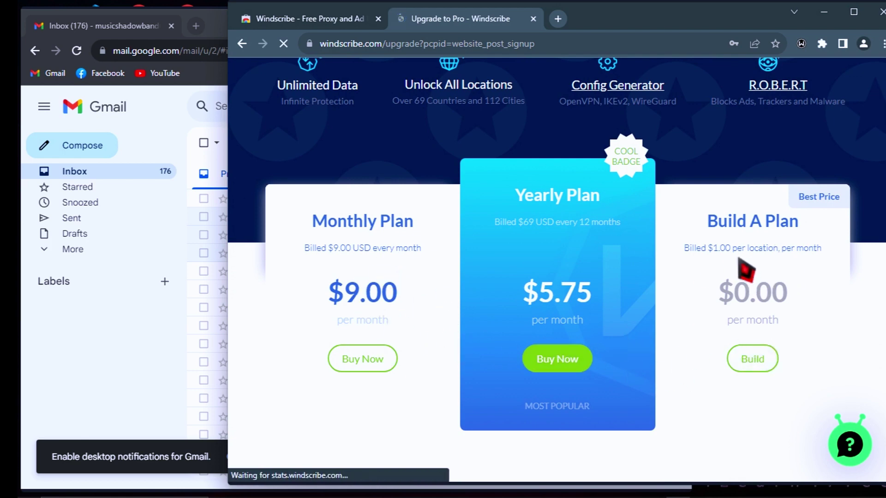
pyautogui.scroll(4, 705, 276)
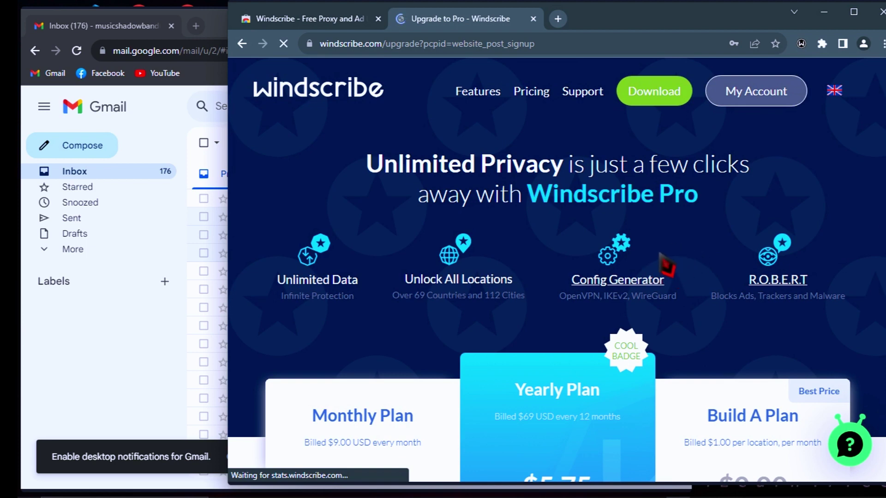
# Close the Windscribe upgrade and Web Store tabs, leaving a single new tab with the Chrome customization prompt postponed
pyautogui.click(558, 18)
pyautogui.click(534, 18)
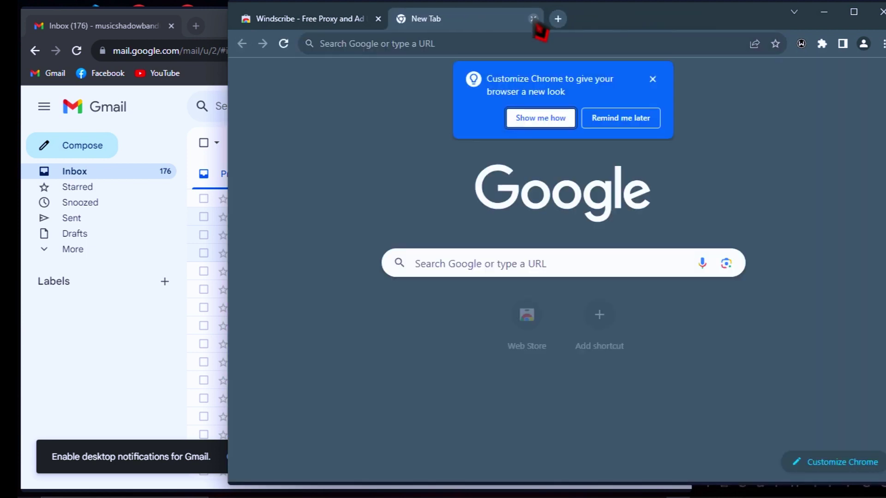
pyautogui.click(635, 121)
pyautogui.click(378, 18)
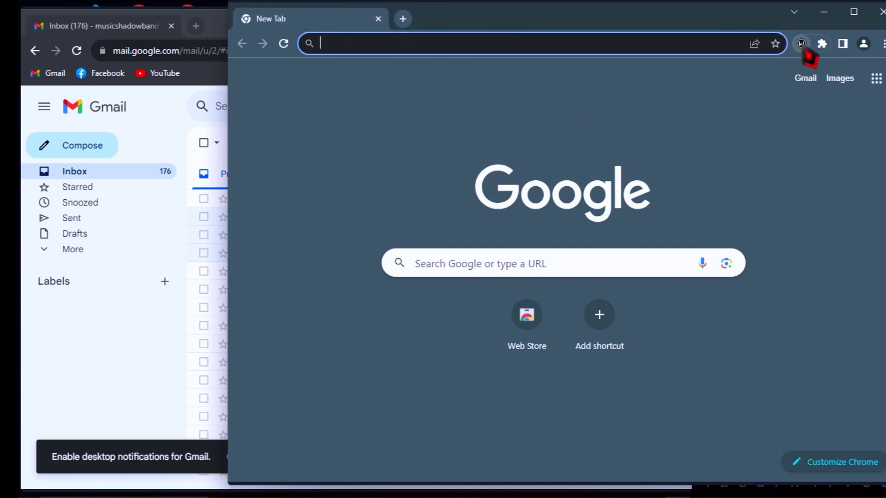
# Open the Windscribe extension's login form and fill in the saved account username
pyautogui.click(801, 43)
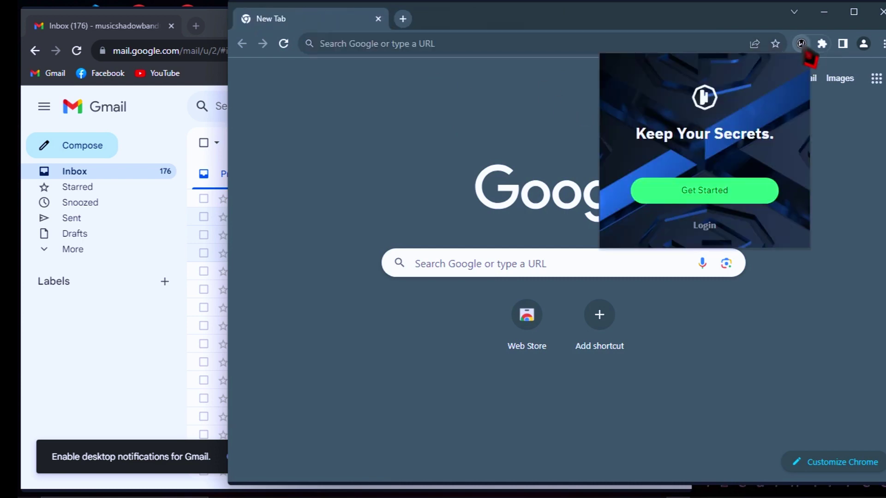
pyautogui.click(706, 228)
pyautogui.click(682, 138)
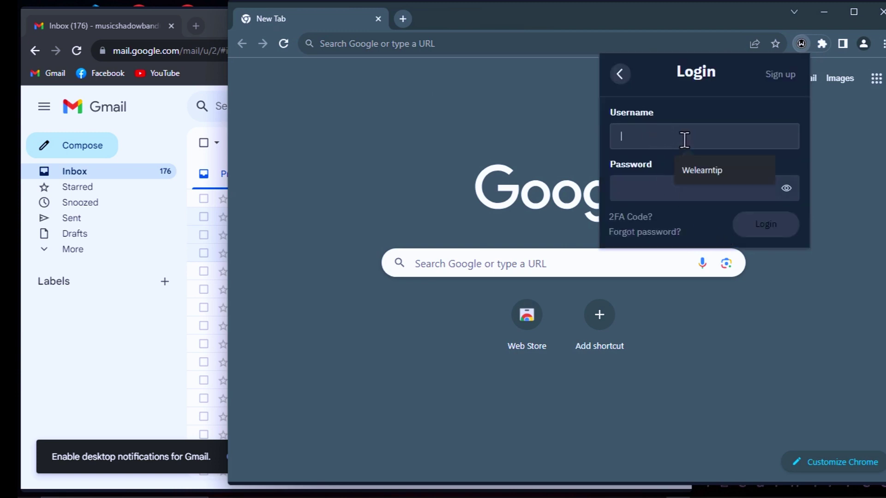
pyautogui.click(725, 178)
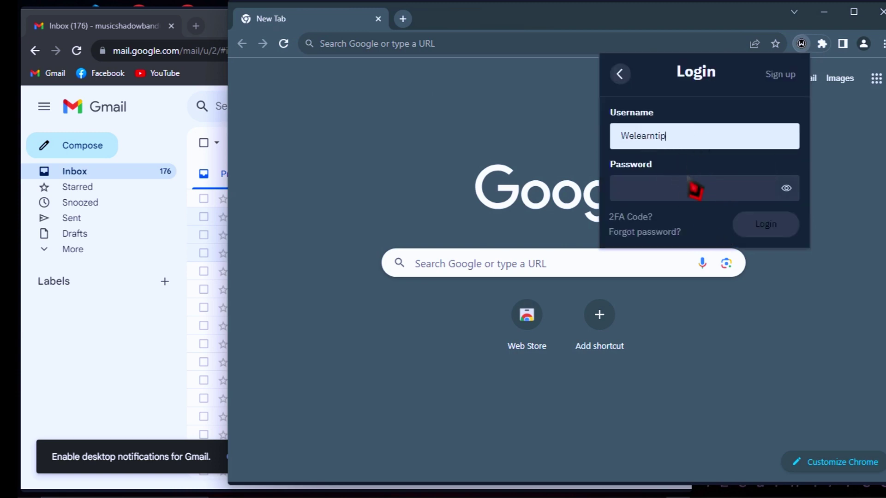
# Paste the account password into the Windscribe extension's login form and log in
pyautogui.rightClick(675, 191)
pyautogui.click(657, 188)
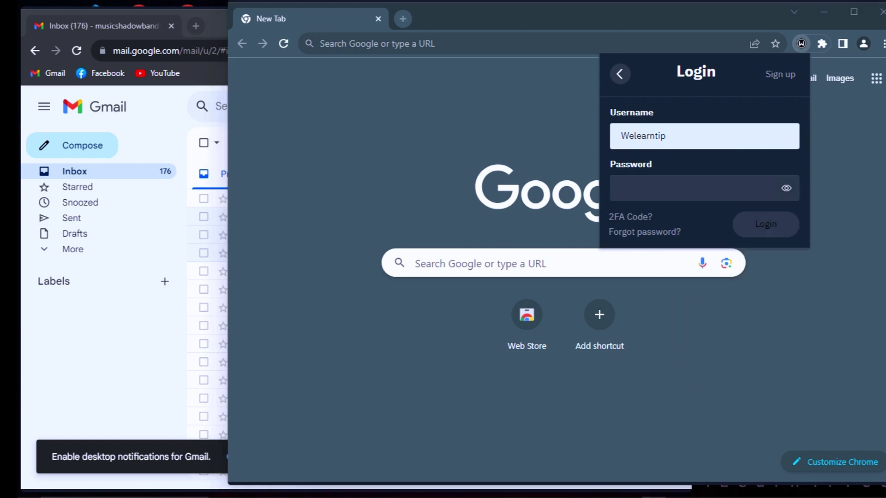
pyautogui.rightClick(664, 186)
pyautogui.click(698, 270)
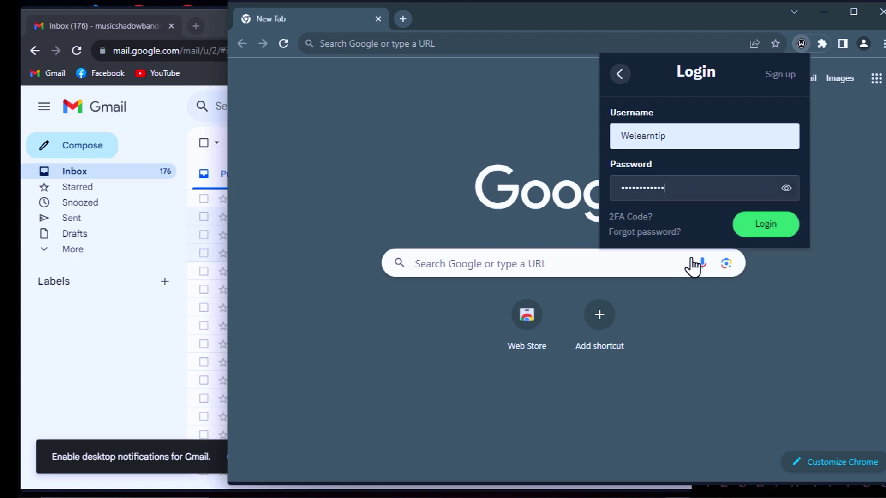
pyautogui.click(770, 228)
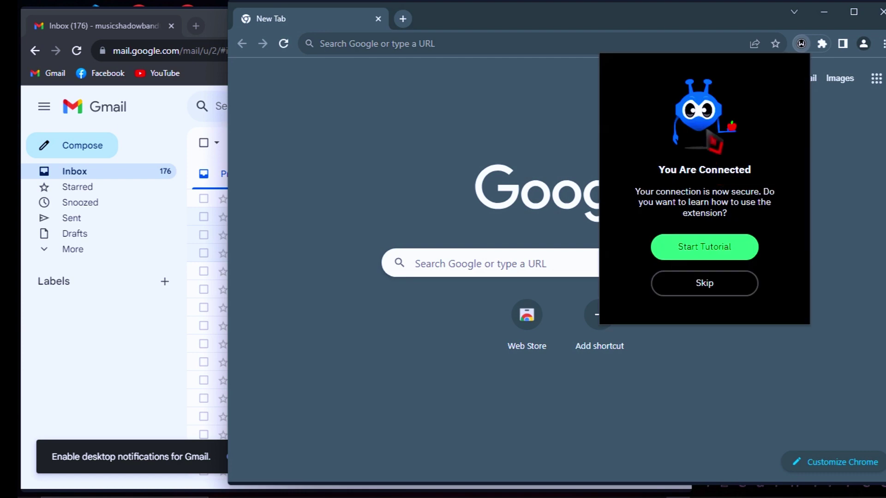
# Skip the Windscribe extension tutorial and check the remaining data allowance and its reset date
pyautogui.click(780, 120)
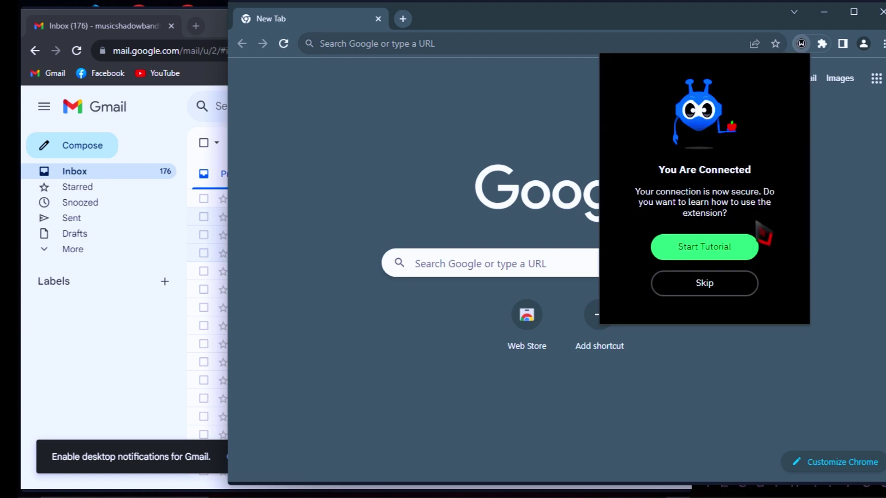
pyautogui.click(718, 284)
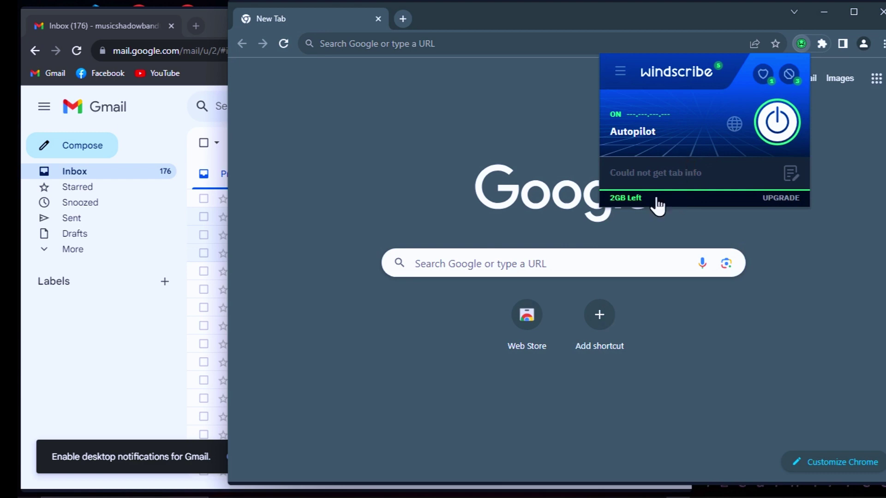
pyautogui.moveTo(616, 201)
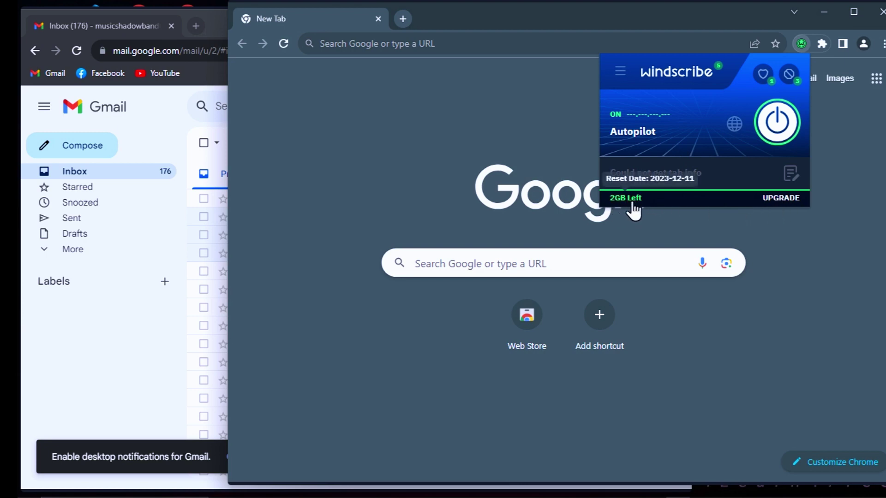
pyautogui.click(802, 43)
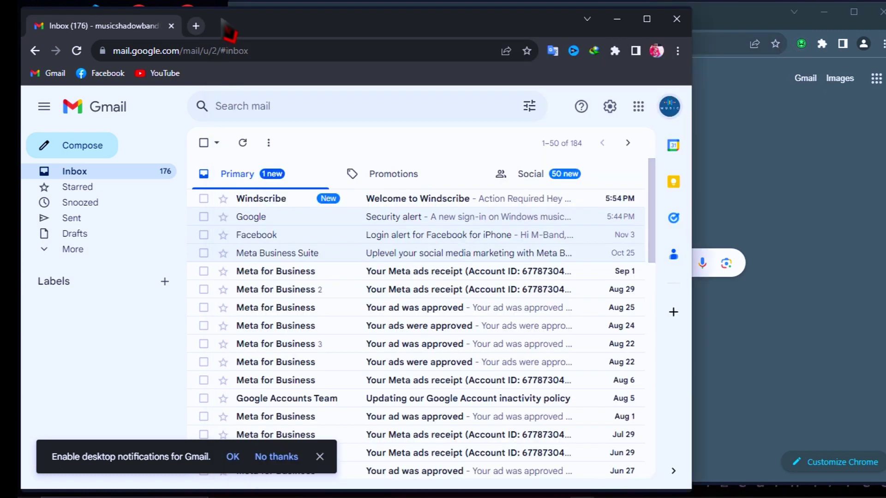
# Switch to Gmail, open the Welcome to Windscribe email and confirm the email address for 10GB of data
pyautogui.click(226, 26)
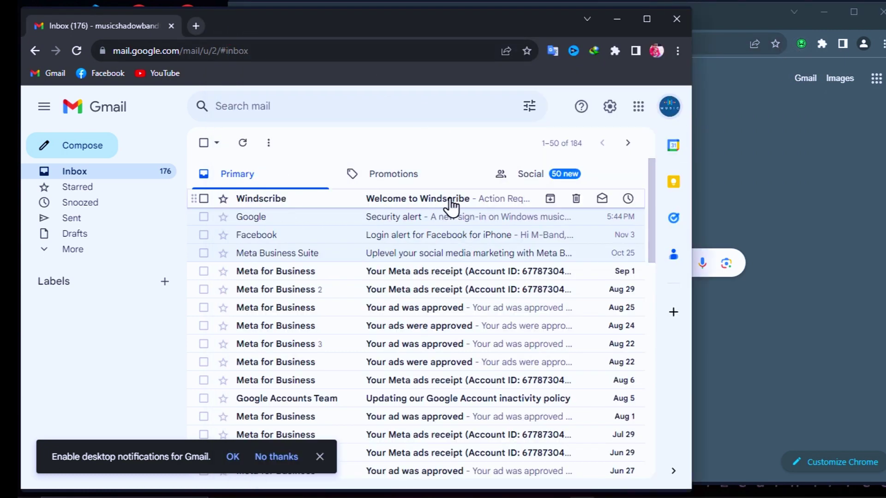
pyautogui.click(427, 198)
pyautogui.scroll(-6, 429, 268)
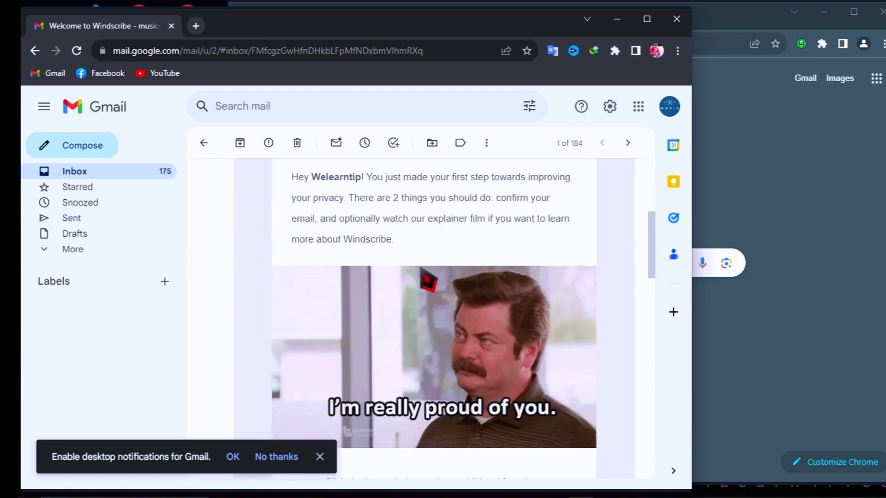
pyautogui.scroll(-3, 424, 277)
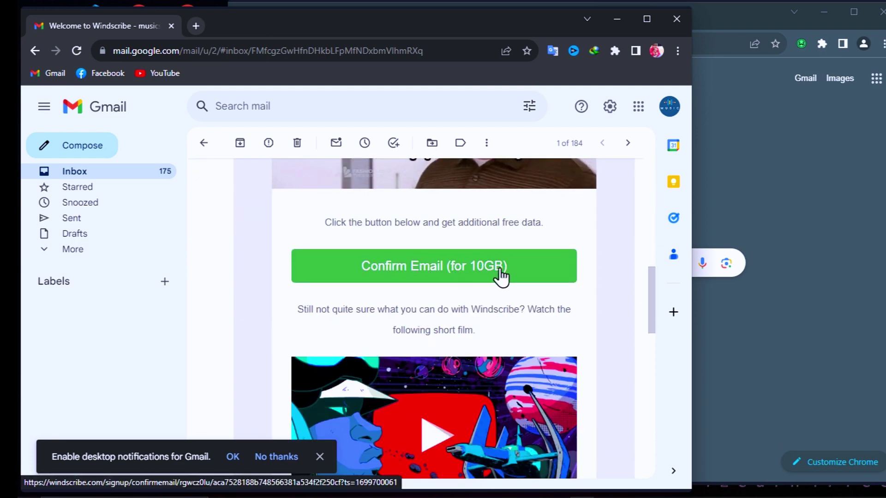
pyautogui.click(448, 270)
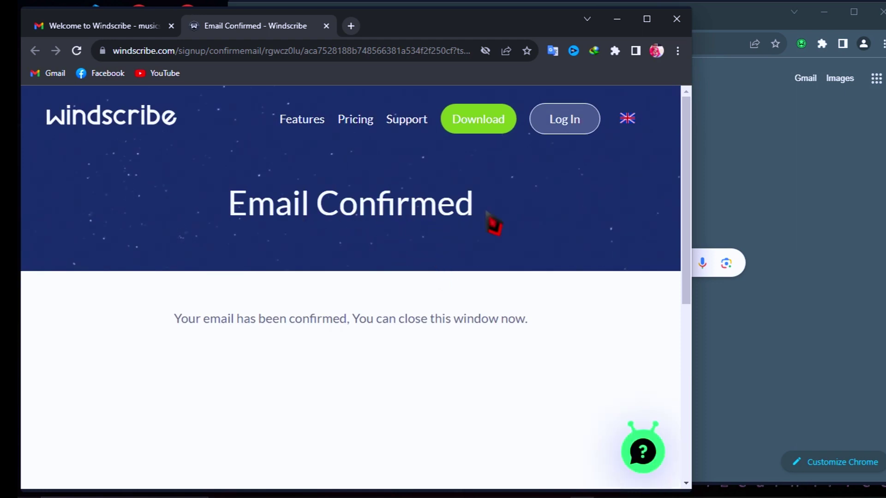
# Read the email confirmation heading, then close the Gmail window and maximize the Chrome window with the Windscribe extension
pyautogui.moveTo(489, 214); pyautogui.dragTo(231, 199)
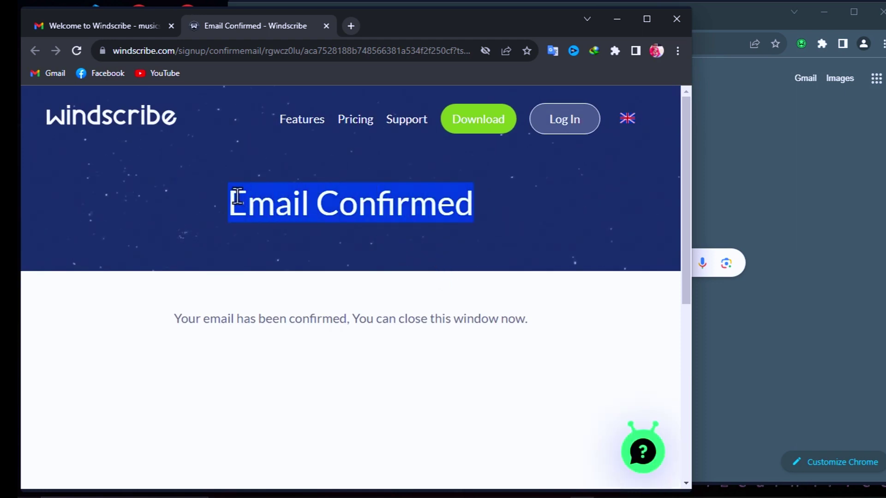
pyautogui.click(351, 217)
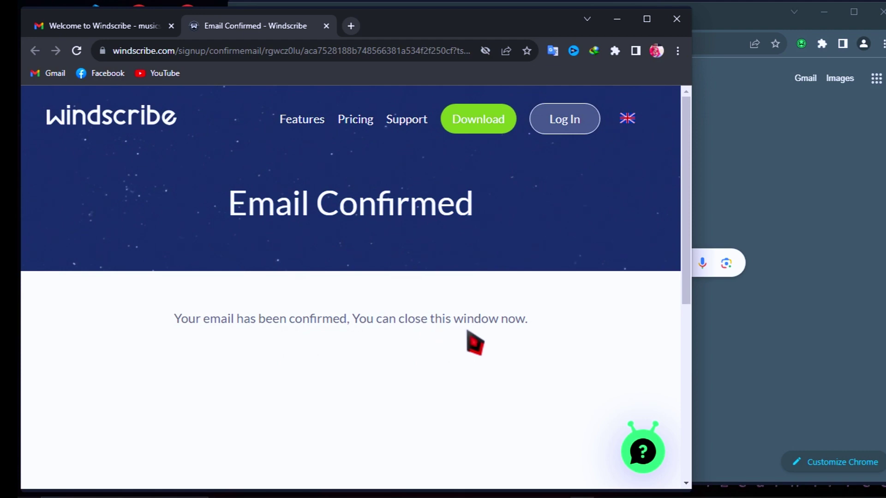
pyautogui.click(677, 18)
pyautogui.moveTo(690, 31); pyautogui.dragTo(530, 1)
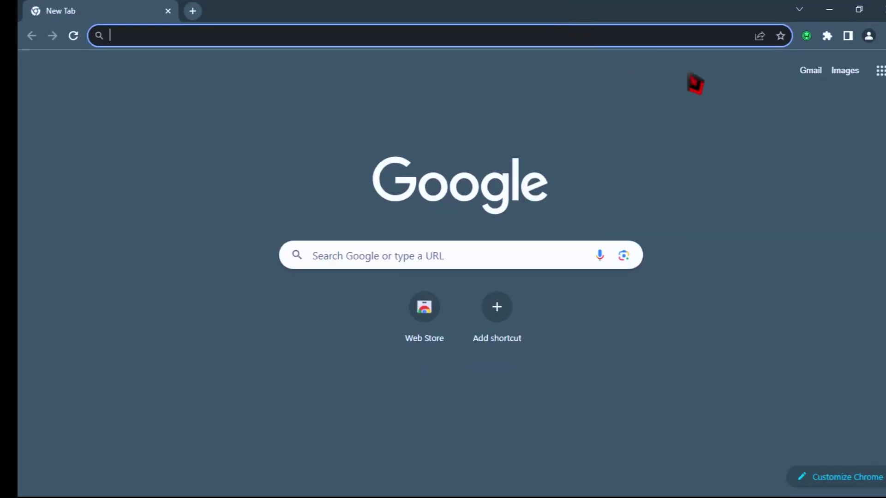
# Reopen the Windscribe extension and examine the remaining data allowance and the list of available countries and regions
pyautogui.click(808, 42)
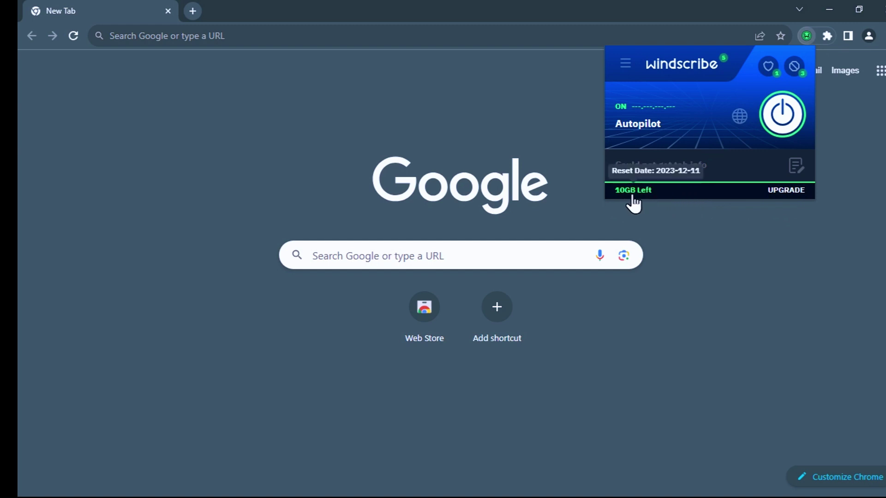
pyautogui.click(735, 124)
pyautogui.scroll(-10, 706, 201)
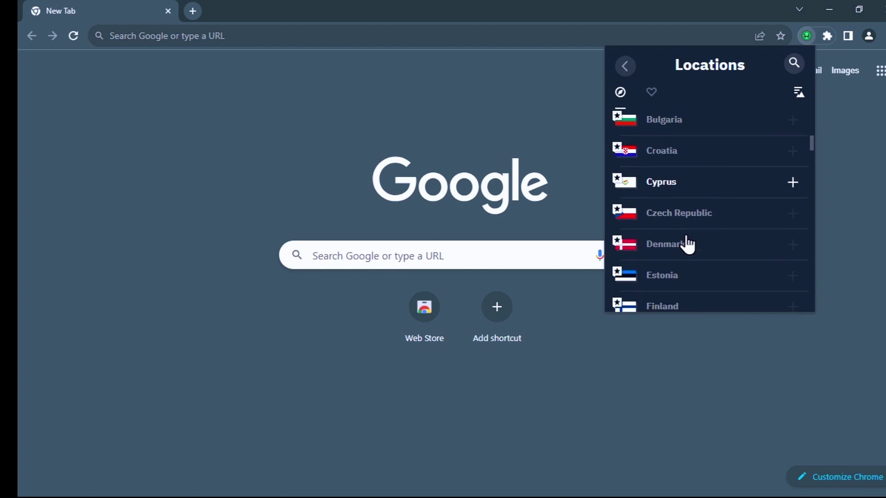
pyautogui.scroll(-12, 683, 247)
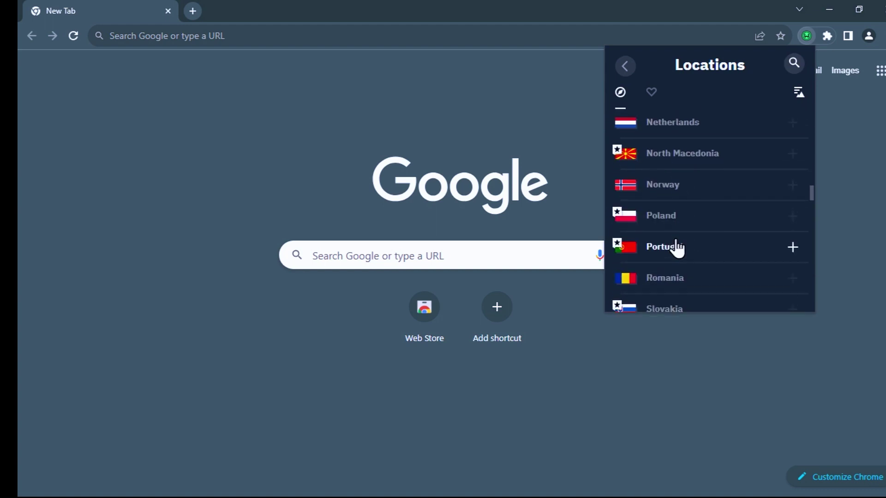
pyautogui.scroll(2, 677, 249)
pyautogui.scroll(-2, 686, 223)
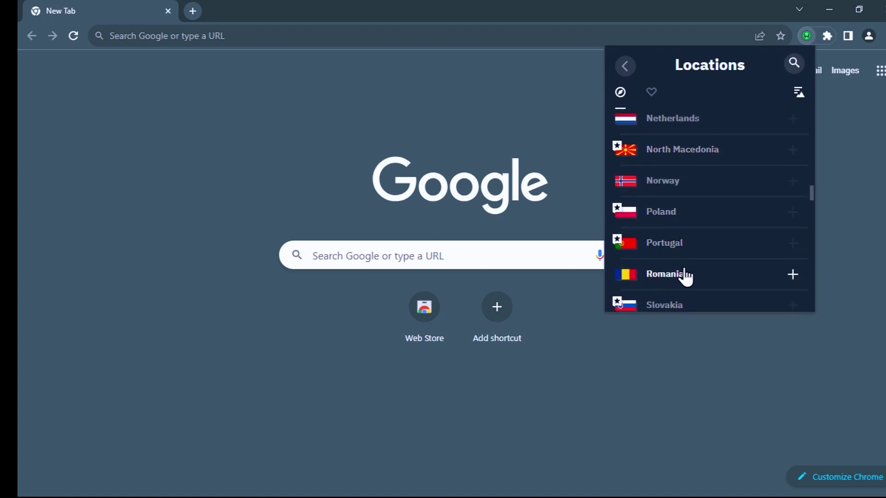
pyautogui.scroll(4, 652, 263)
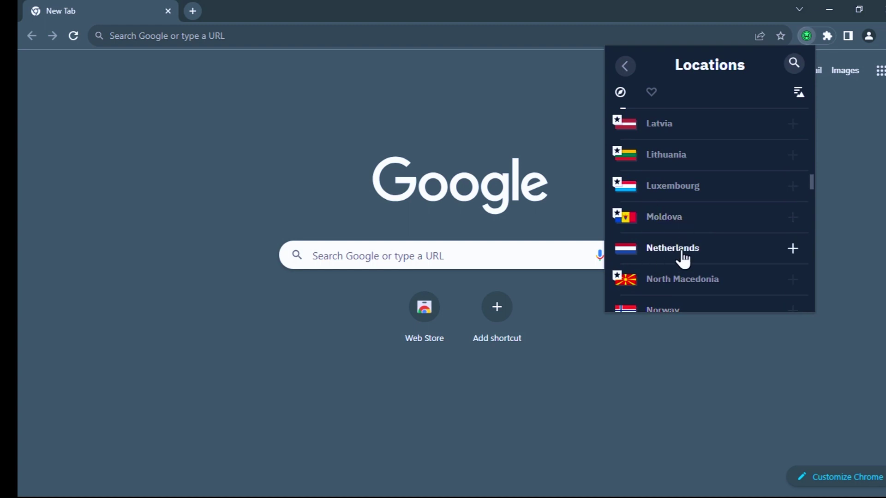
pyautogui.scroll(15, 682, 259)
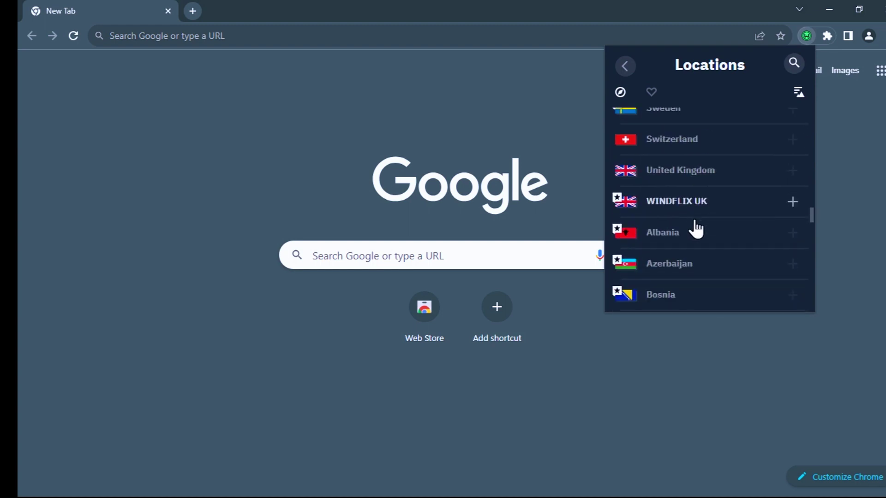
pyautogui.scroll(20, 662, 173)
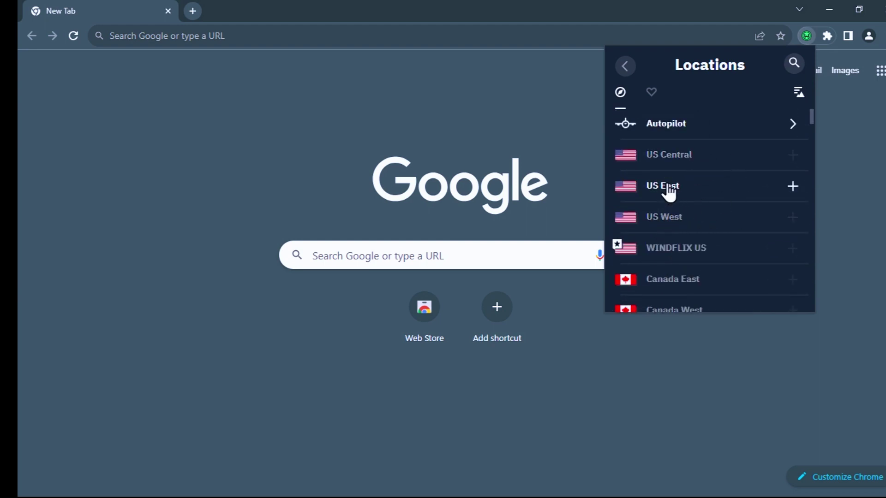
# Browse the US East cities in the VPN location list and connect to the New York Empire server
pyautogui.click(669, 192)
pyautogui.scroll(-8, 668, 193)
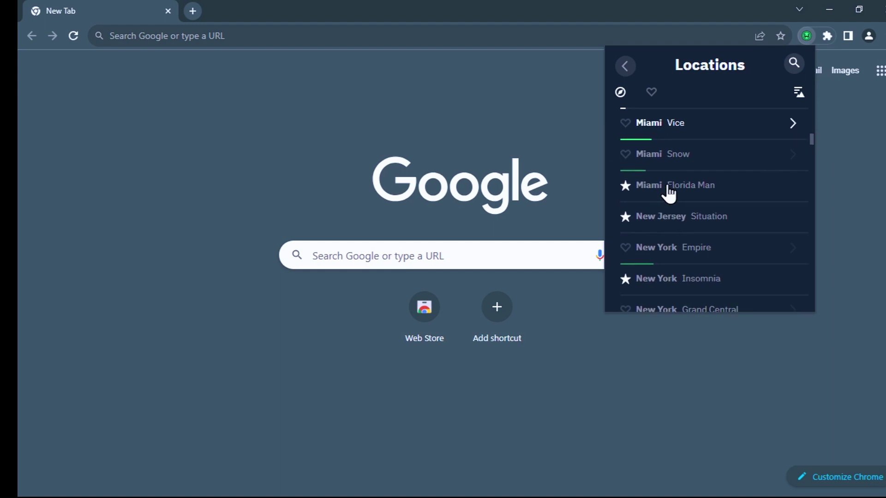
pyautogui.scroll(5, 665, 184)
pyautogui.scroll(2, 664, 173)
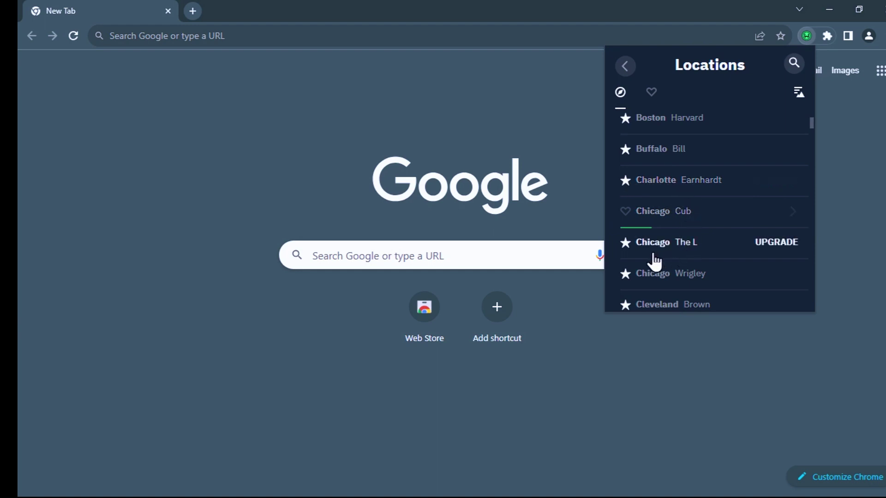
pyautogui.scroll(-6, 761, 260)
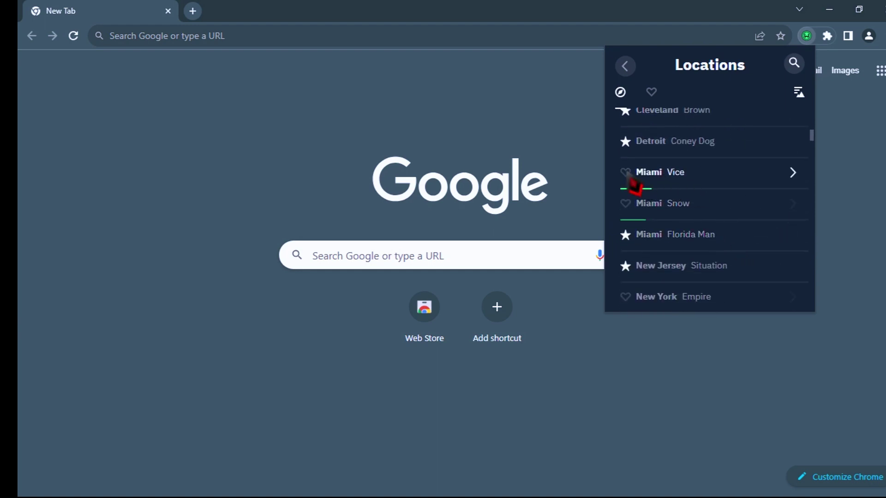
pyautogui.scroll(-2, 634, 213)
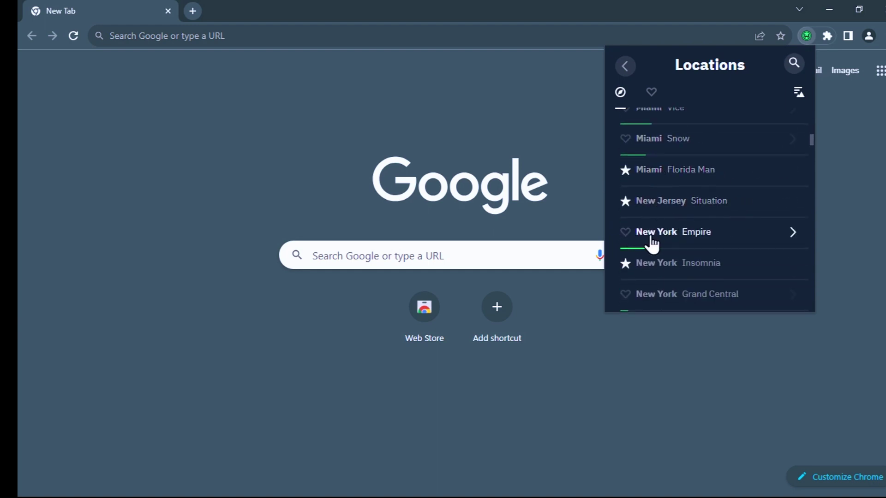
pyautogui.scroll(-2, 651, 240)
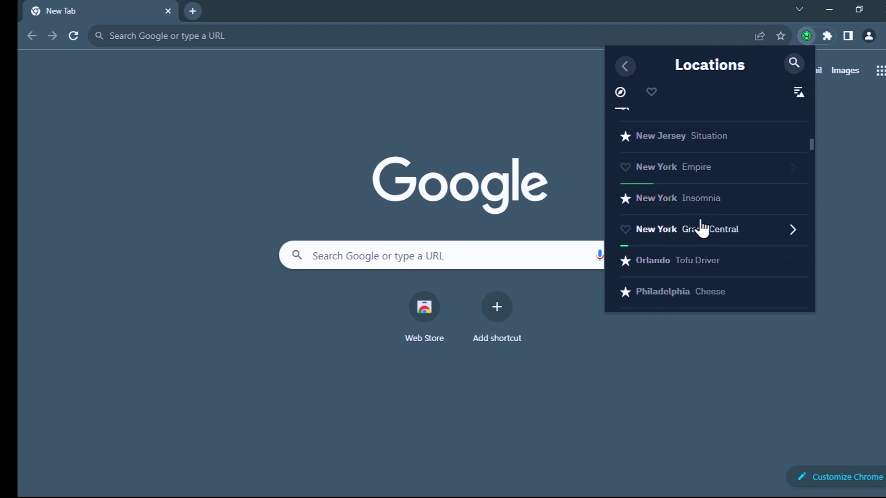
pyautogui.scroll(2, 701, 227)
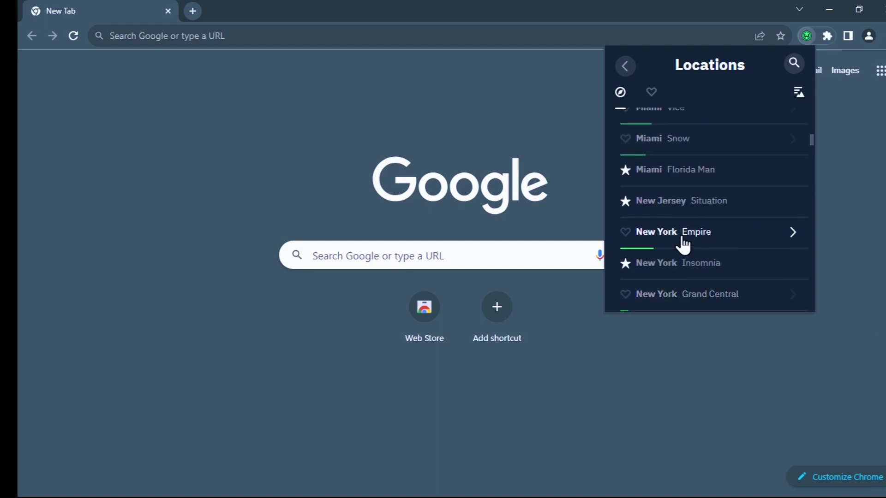
pyautogui.click(683, 245)
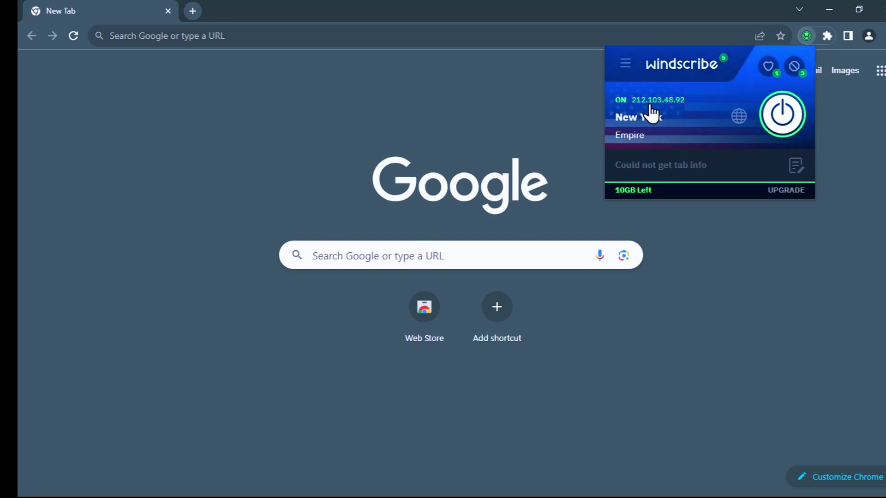
# Close the VPN extension popup and open whoer.net
pyautogui.click(809, 53)
pyautogui.click(339, 38)
pyautogui.write('whoer.net')
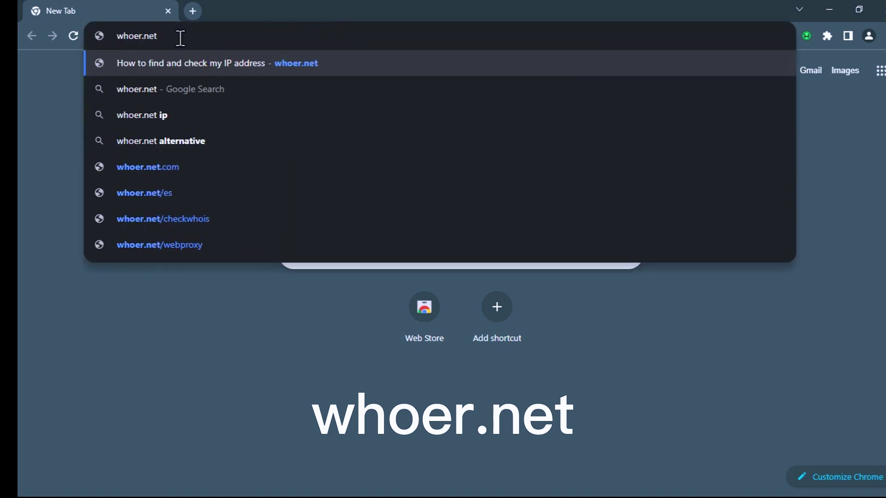
pyautogui.click(164, 45)
pyautogui.press('Return')
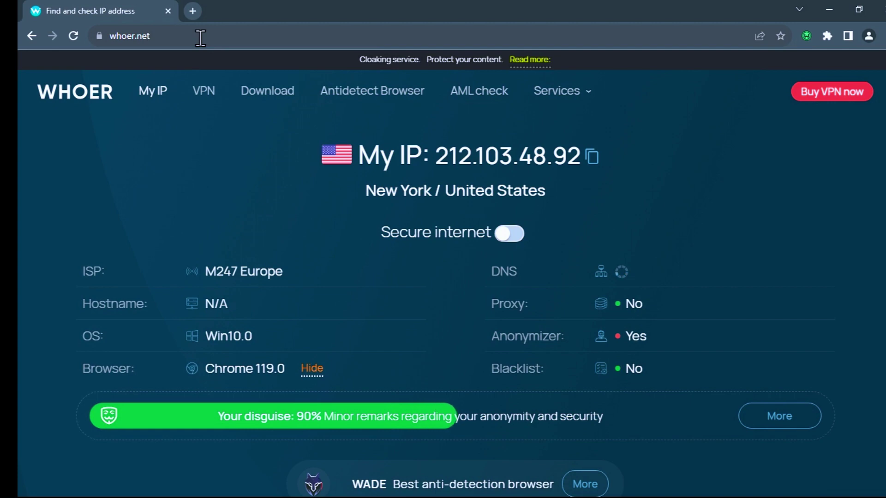
# Examine the IP address, its city and country, and the DNS location on the whoer.net page
pyautogui.moveTo(546, 190); pyautogui.dragTo(365, 192)
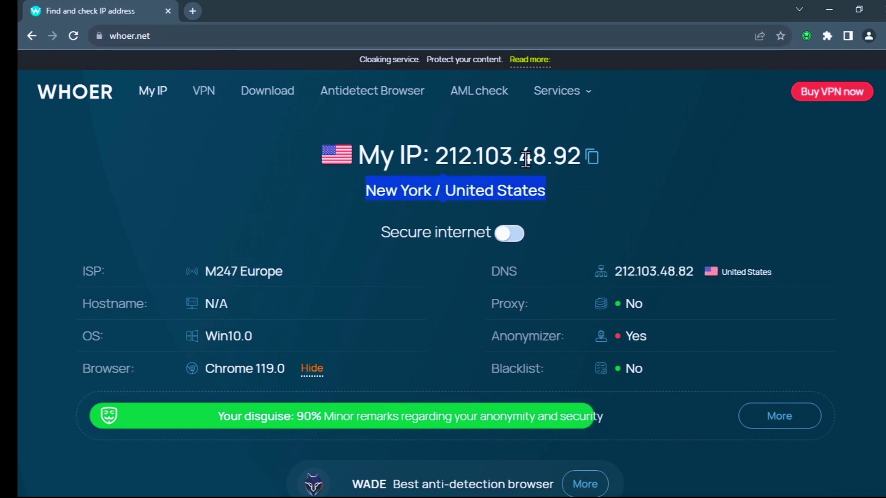
pyautogui.moveTo(625, 172); pyautogui.dragTo(370, 160)
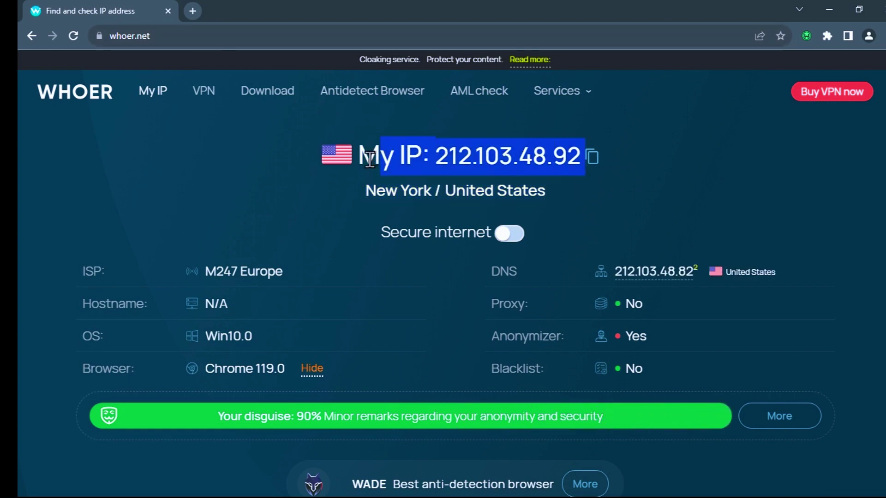
pyautogui.click(461, 155)
pyautogui.scroll(-1, 564, 178)
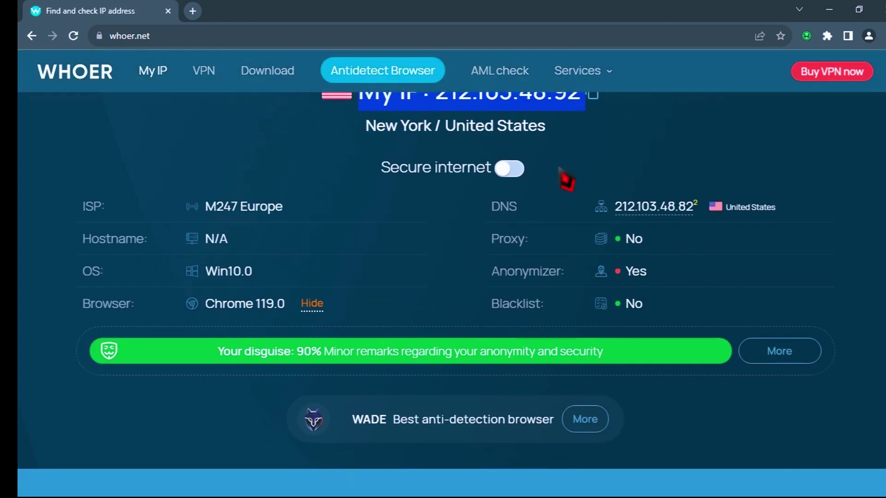
pyautogui.scroll(1, 552, 196)
pyautogui.scroll(-1, 507, 277)
pyautogui.scroll(-1, 286, 364)
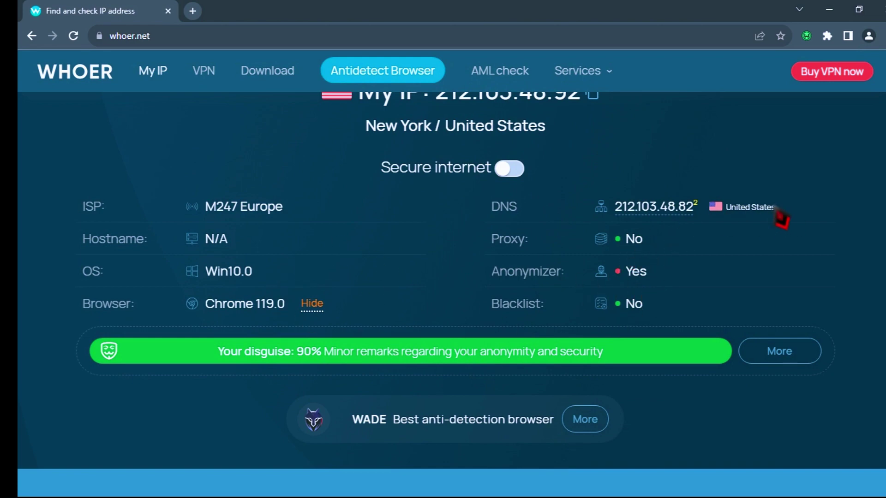
pyautogui.moveTo(775, 209); pyautogui.dragTo(733, 219)
pyautogui.click(810, 209)
# Compare the time zone, local time and system time in the Time section of the IP address details
pyautogui.scroll(-15, 548, 226)
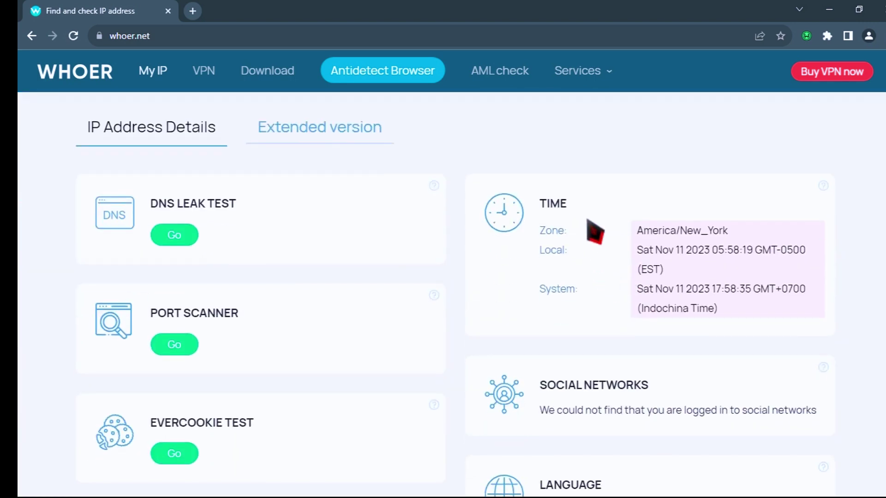
pyautogui.moveTo(574, 204); pyautogui.dragTo(542, 215)
pyautogui.moveTo(588, 247); pyautogui.dragTo(540, 233)
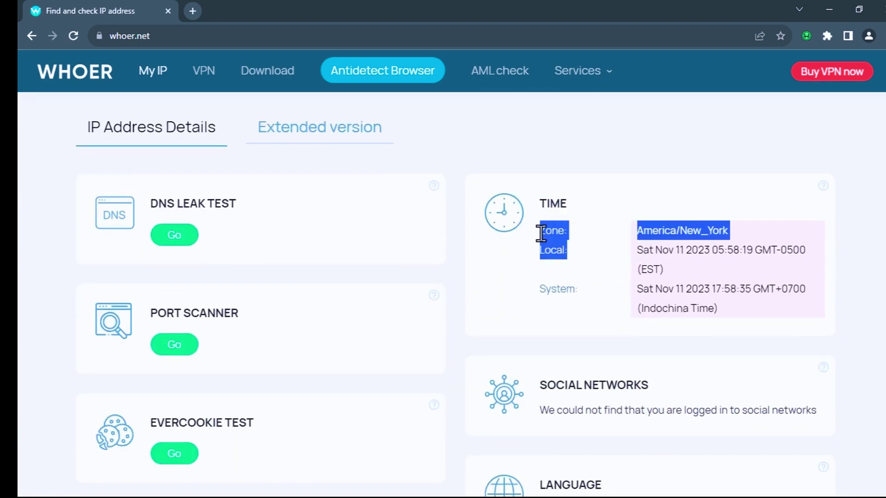
pyautogui.click(700, 232)
pyautogui.moveTo(751, 251); pyautogui.dragTo(714, 251)
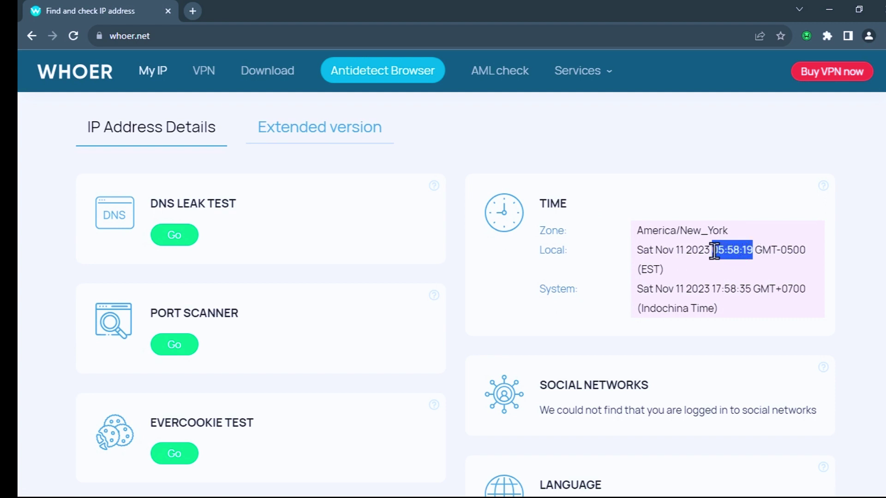
pyautogui.click(739, 250)
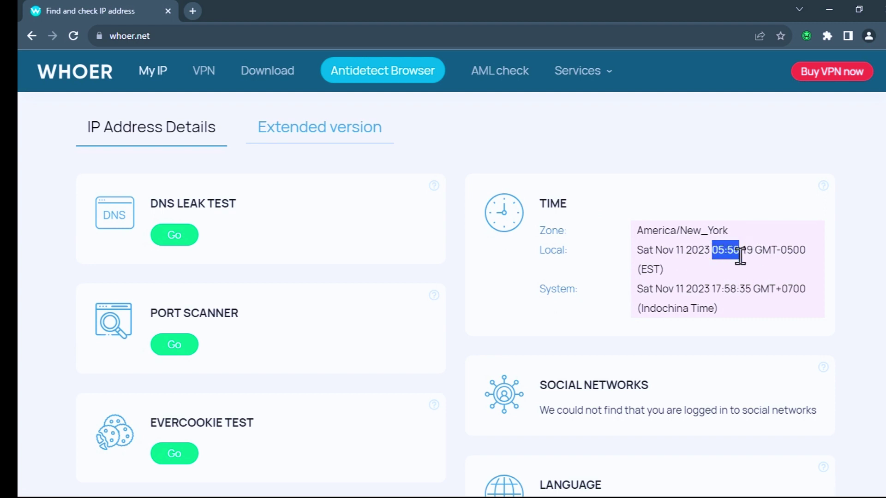
pyautogui.moveTo(591, 287); pyautogui.dragTo(539, 289)
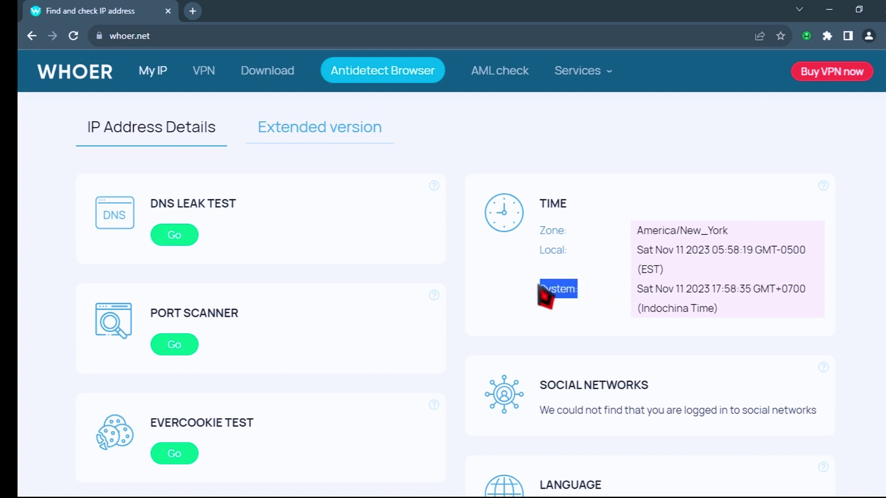
pyautogui.moveTo(740, 290); pyautogui.dragTo(711, 290)
pyautogui.click(728, 322)
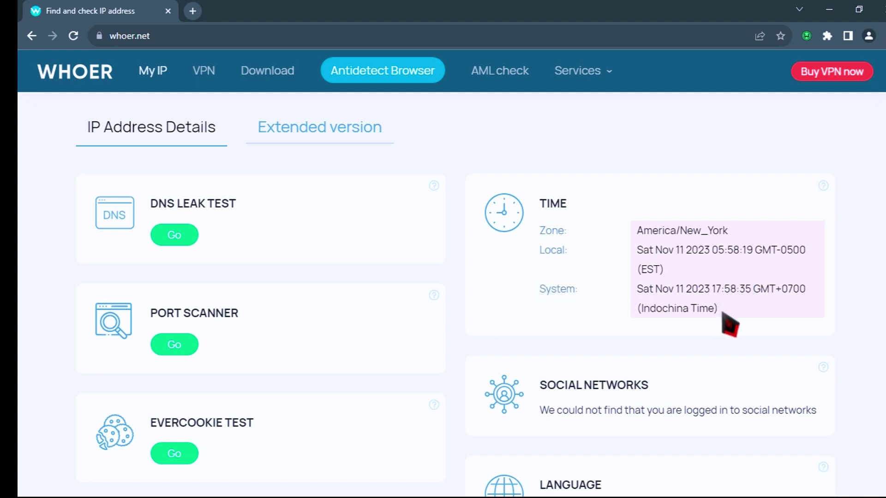
# Shrink the browser window, open the Windows date and time settings and bring up the dialog for adding clocks for different time zones
pyautogui.doubleClick(709, 18)
pyautogui.moveTo(623, 62); pyautogui.dragTo(501, 37)
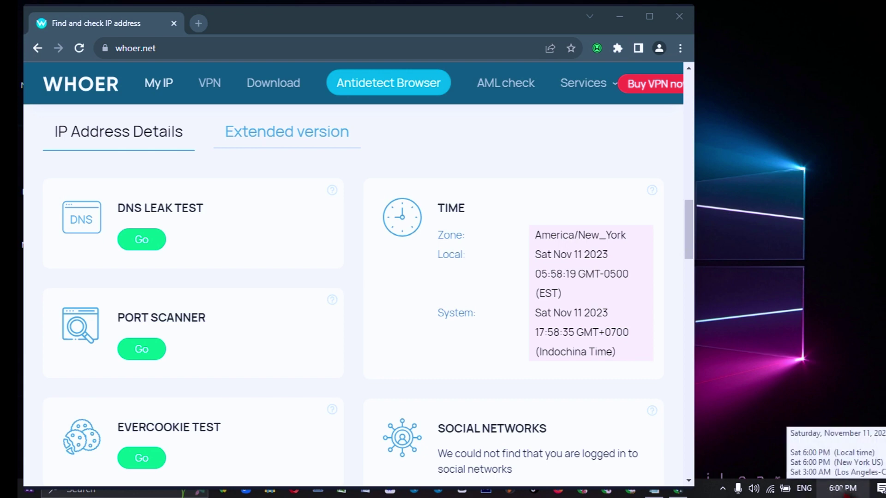
pyautogui.rightClick(846, 493)
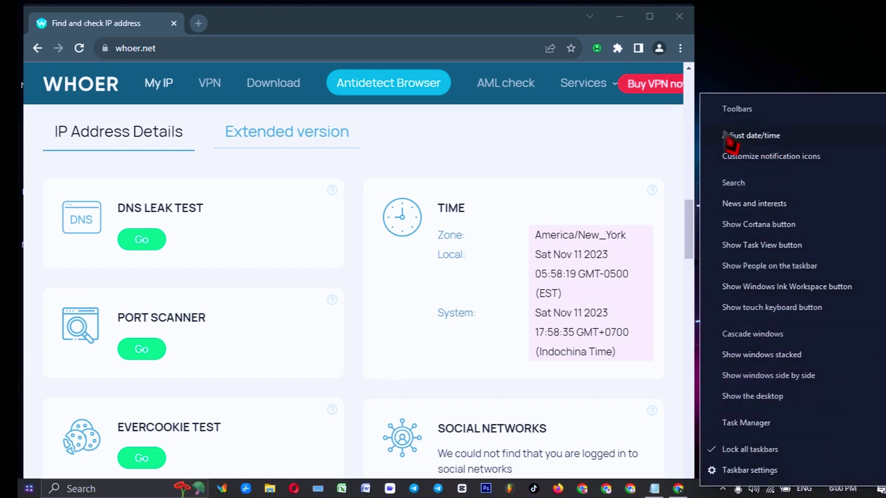
pyautogui.click(777, 143)
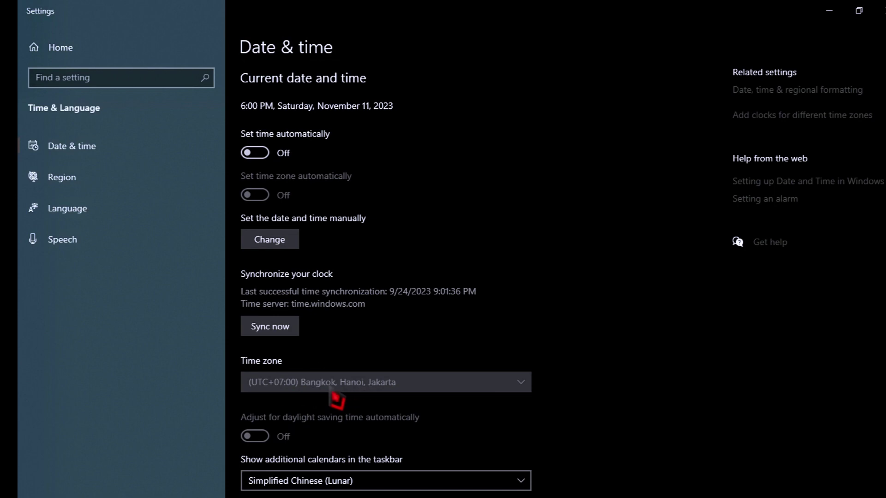
pyautogui.click(811, 121)
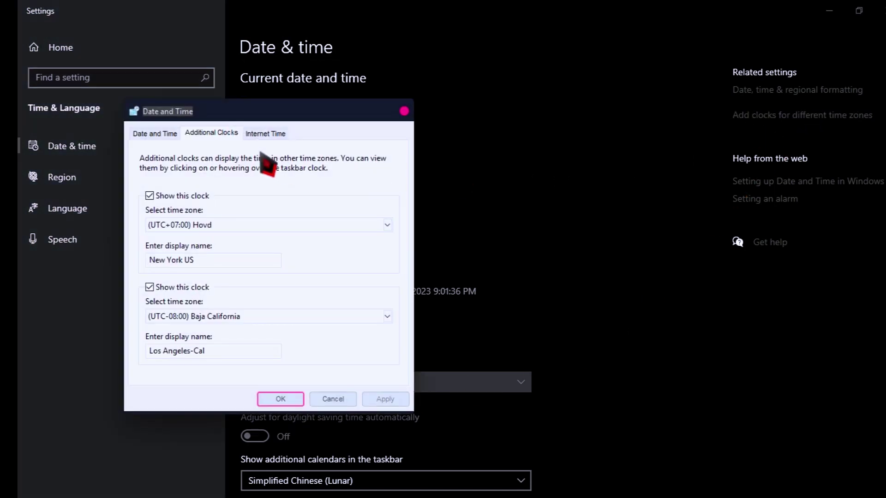
# Look through the internet time, date and time, and additional clocks settings in the Date and Time dialog
pyautogui.click(258, 135)
pyautogui.click(155, 134)
pyautogui.click(203, 134)
pyautogui.click(263, 134)
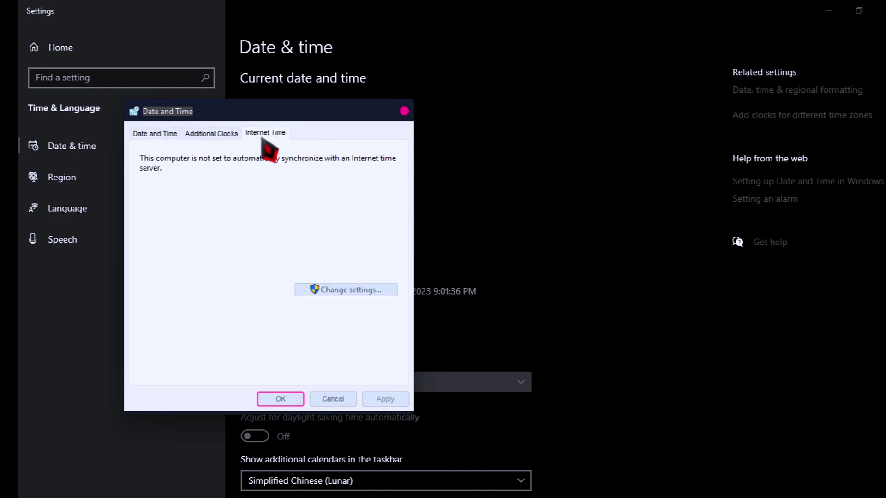
pyautogui.click(229, 136)
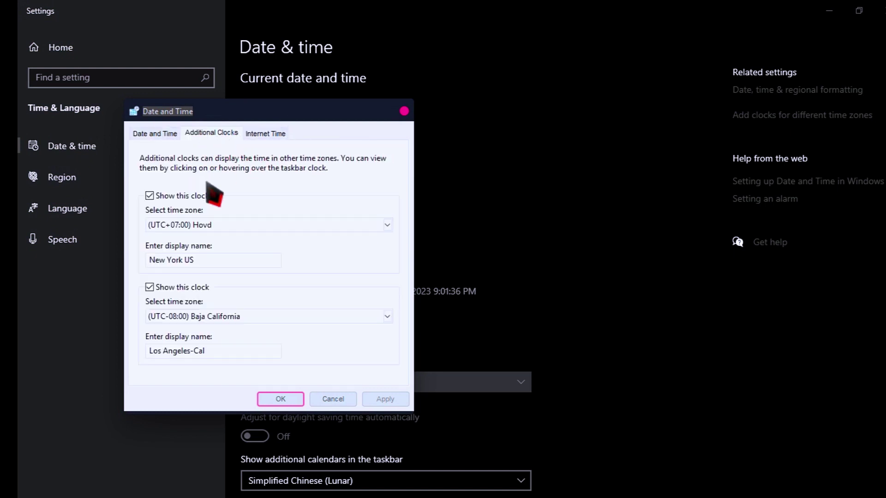
# Set the system time zone to (UTC-05:00) Eastern Time (US & Canada) and accept the Date and Time dialog
pyautogui.click(156, 136)
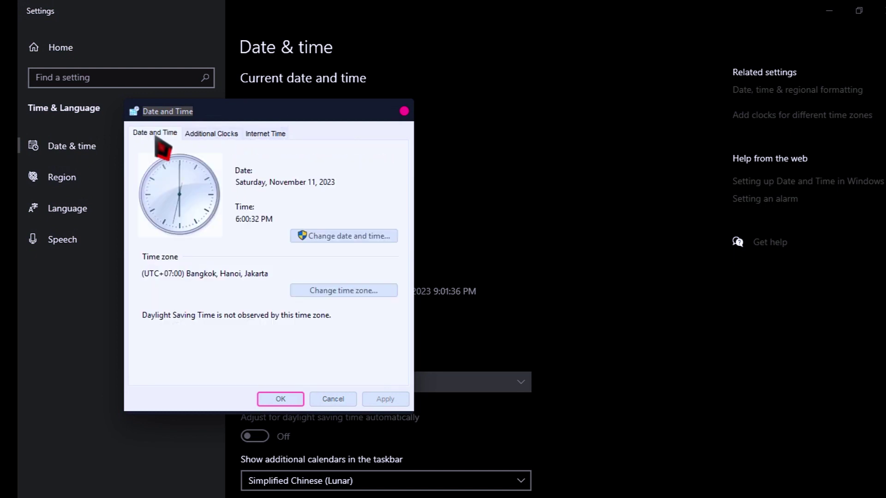
pyautogui.click(355, 294)
pyautogui.click(316, 190)
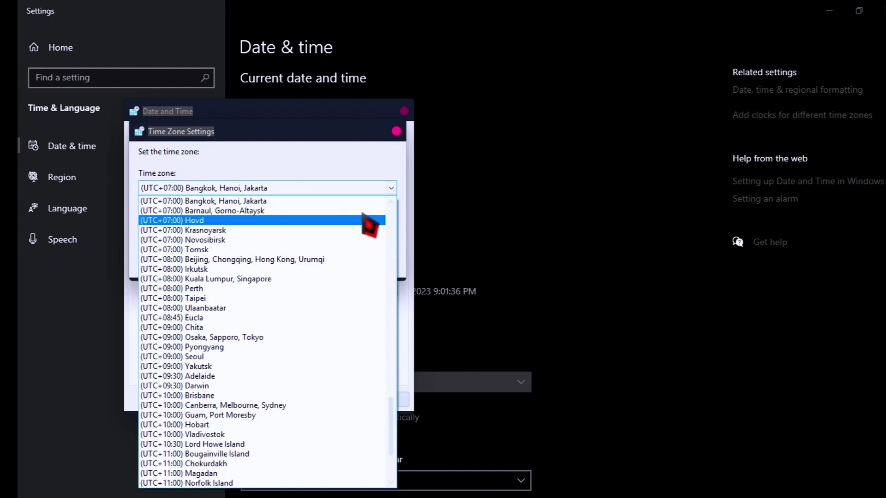
pyautogui.moveTo(394, 415); pyautogui.dragTo(400, 227)
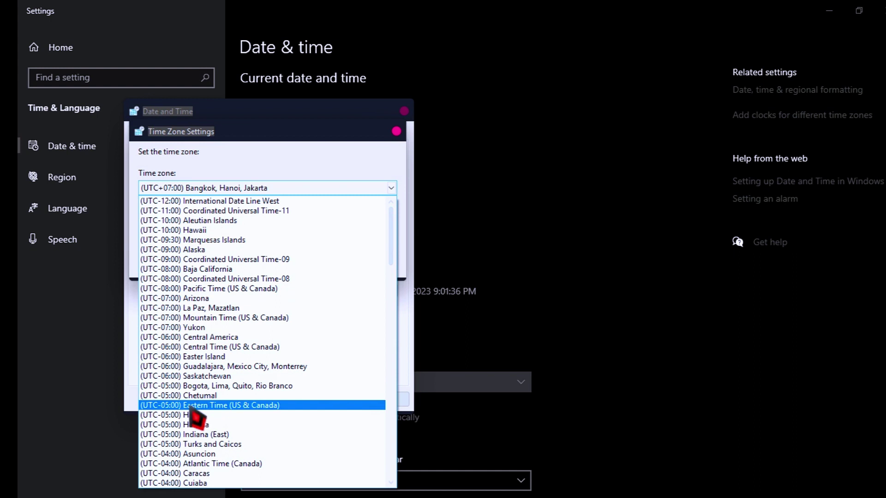
pyautogui.click(231, 407)
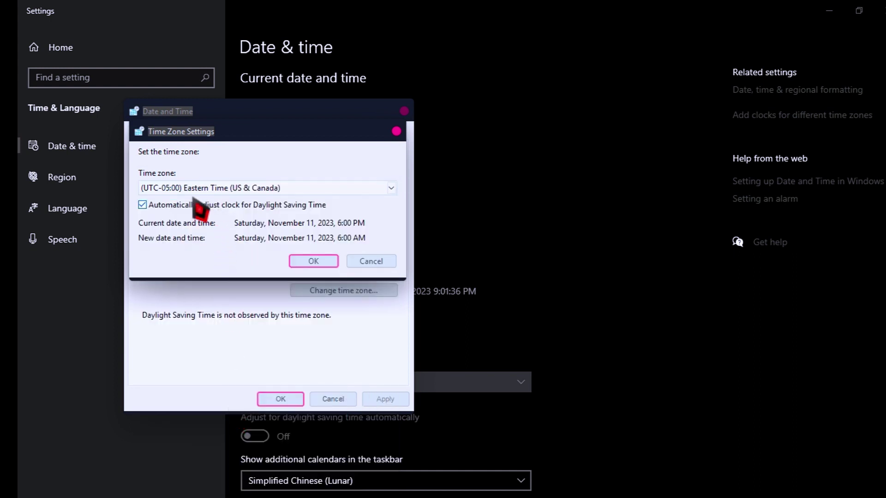
pyautogui.click(314, 262)
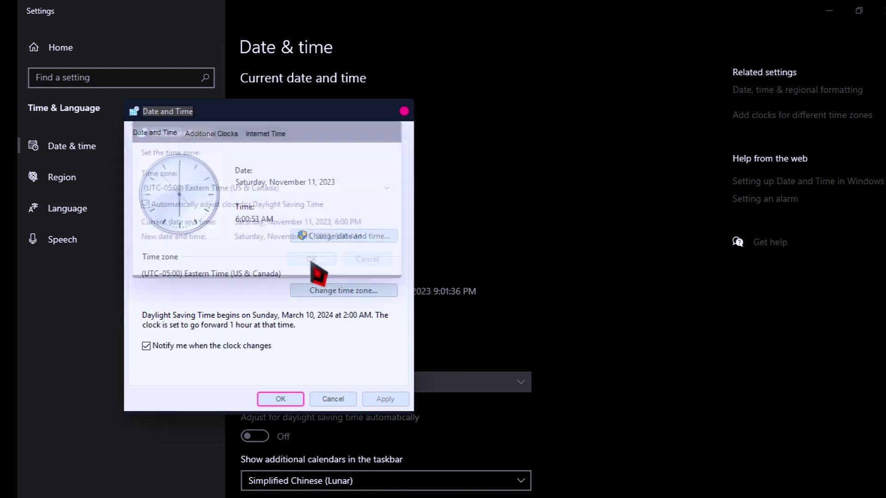
pyautogui.click(284, 399)
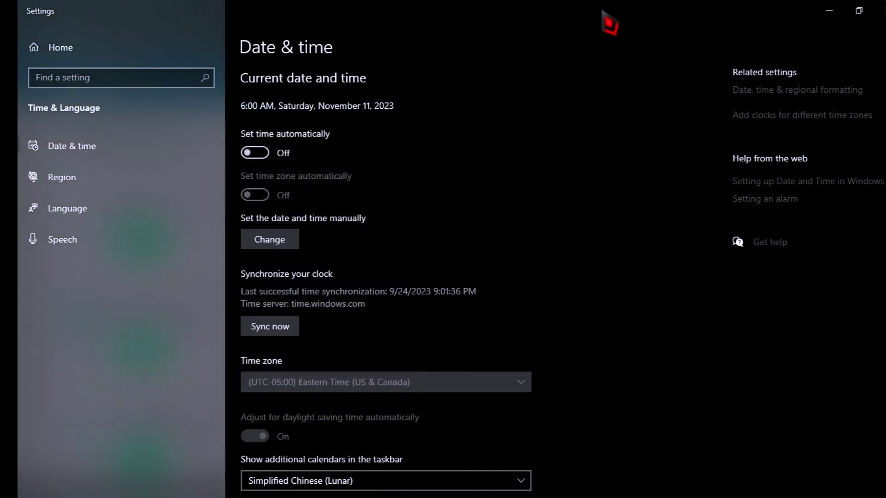
# Move the Settings and browser windows aside to expose the desktop and refresh the desktop twice
pyautogui.moveTo(605, 24); pyautogui.dragTo(738, 25)
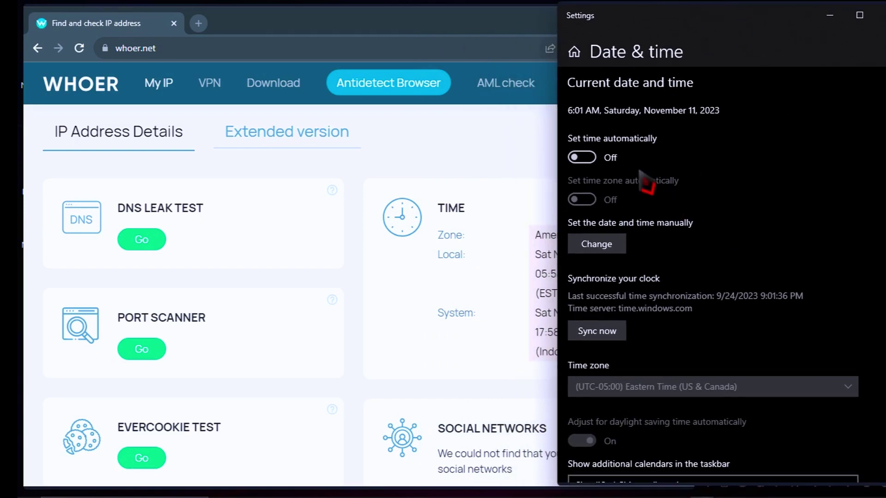
pyautogui.moveTo(499, 28); pyautogui.dragTo(396, 99)
pyautogui.rightClick(494, 25)
pyautogui.click(528, 67)
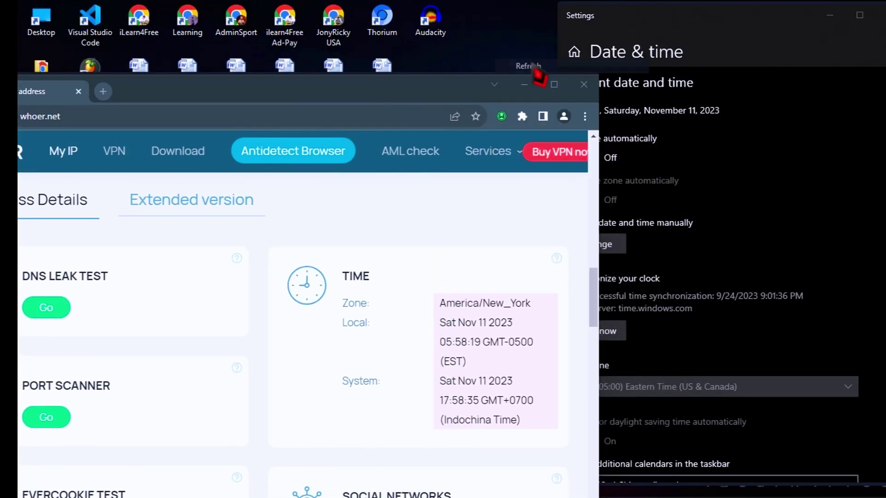
pyautogui.rightClick(489, 27)
pyautogui.click(518, 62)
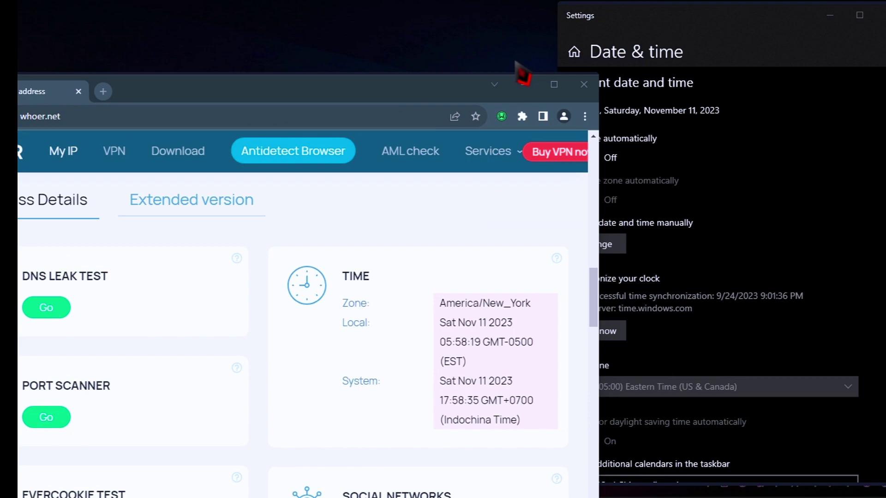
# Maximize the browser window, look over the whoer.net results and reload the IP check
pyautogui.moveTo(456, 90); pyautogui.dragTo(571, 32)
pyautogui.scroll(-7, 398, 259)
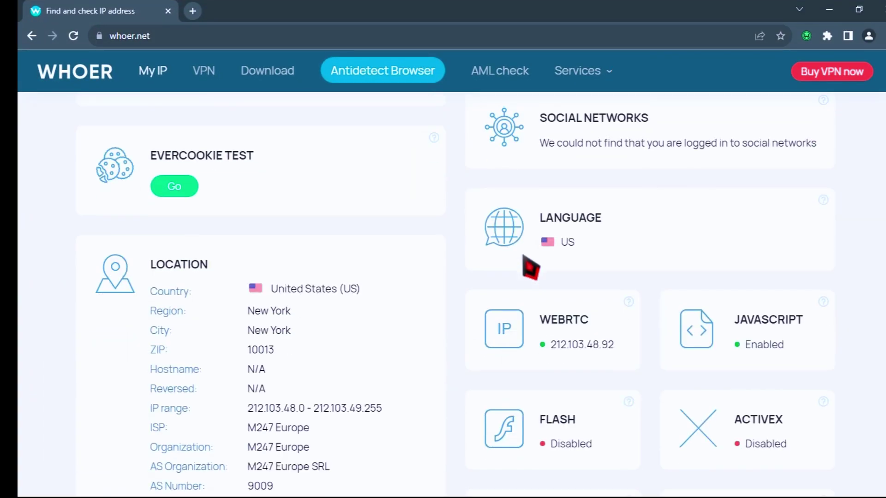
pyautogui.scroll(15, 531, 268)
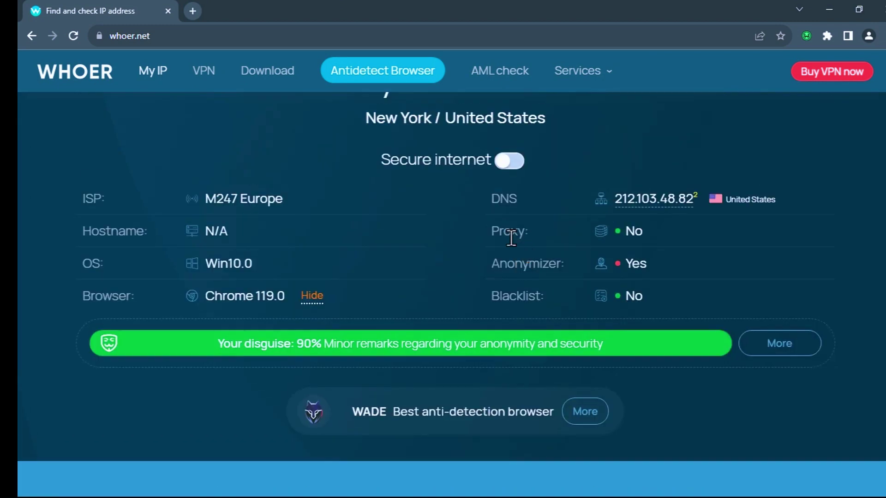
pyautogui.click(73, 36)
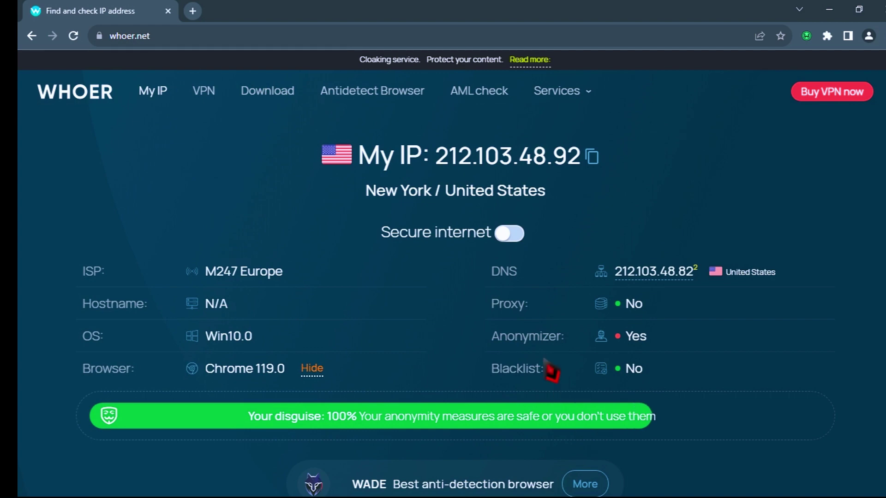
# Check the detected city and country on whoer.net and compare the local time with the system time
pyautogui.moveTo(574, 198); pyautogui.dragTo(366, 193)
pyautogui.click(550, 169)
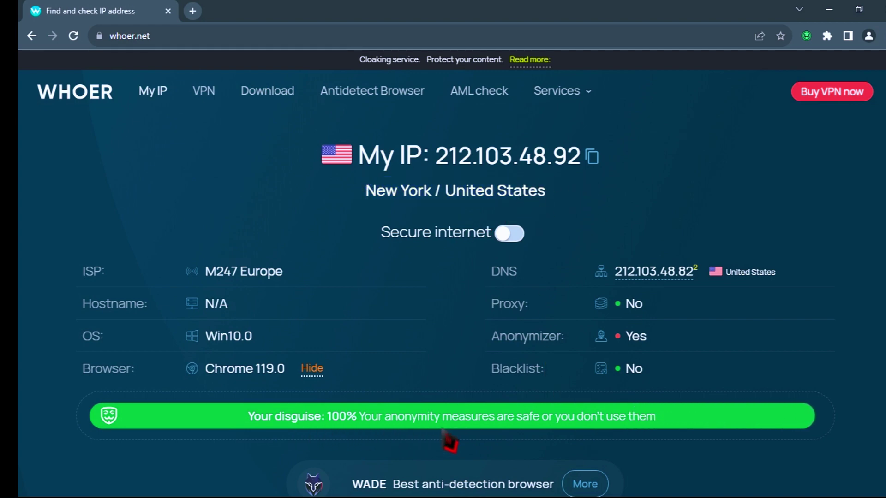
pyautogui.scroll(-15, 450, 442)
pyautogui.moveTo(590, 178); pyautogui.dragTo(531, 182)
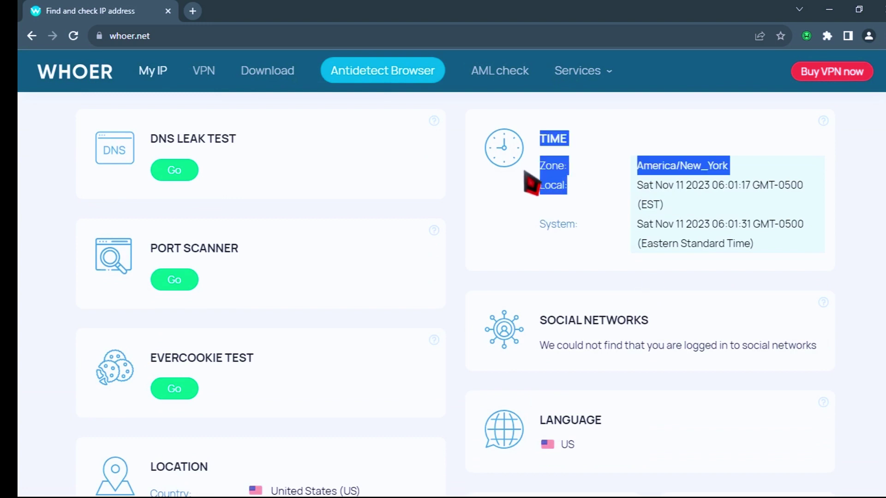
pyautogui.click(531, 184)
pyautogui.moveTo(678, 250); pyautogui.dragTo(687, 245)
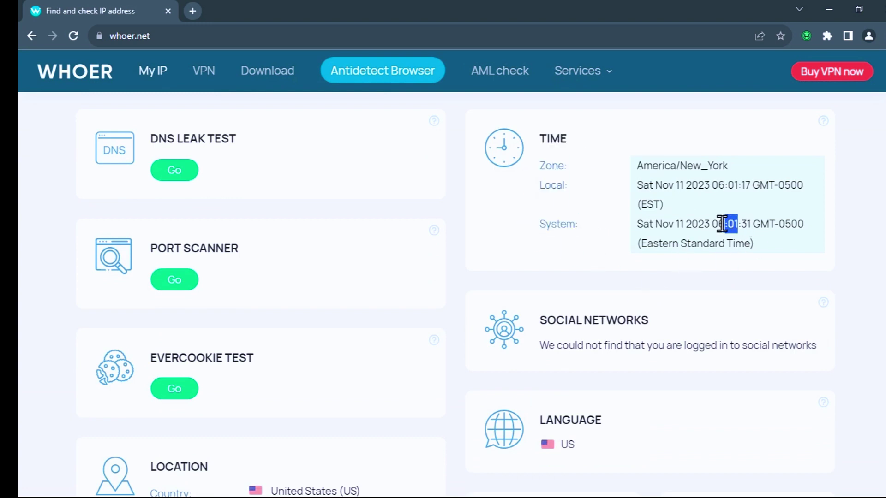
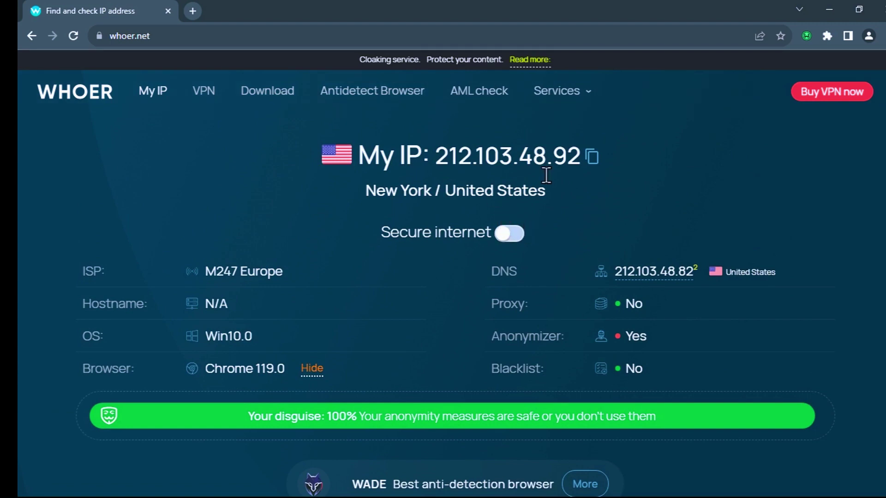
# Check which server the Windscribe extension is connected to, going back out of its news feed
pyautogui.click(808, 45)
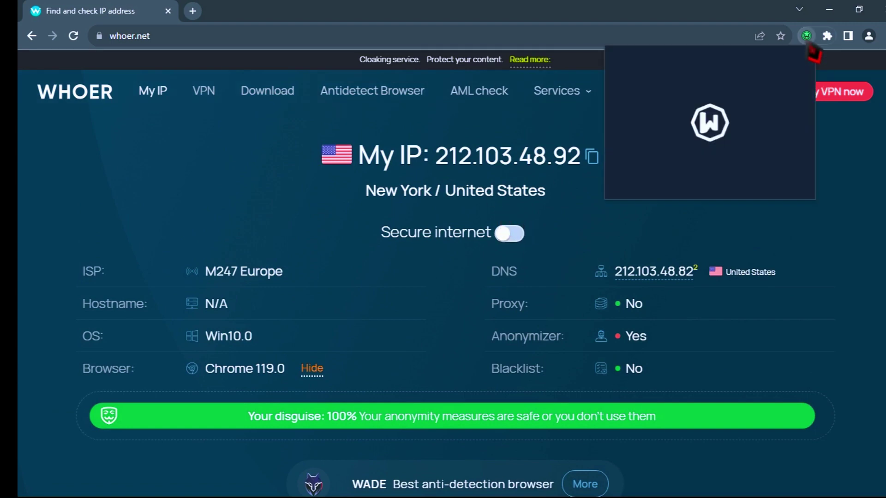
pyautogui.click(791, 117)
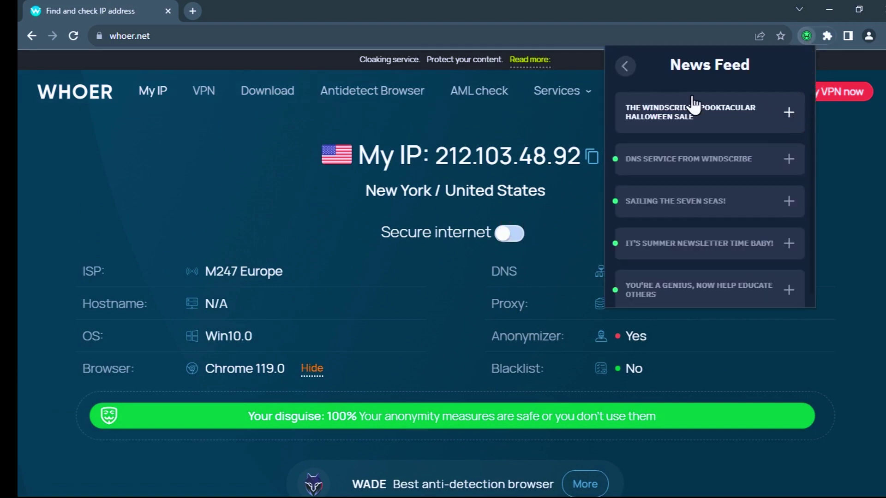
pyautogui.click(626, 67)
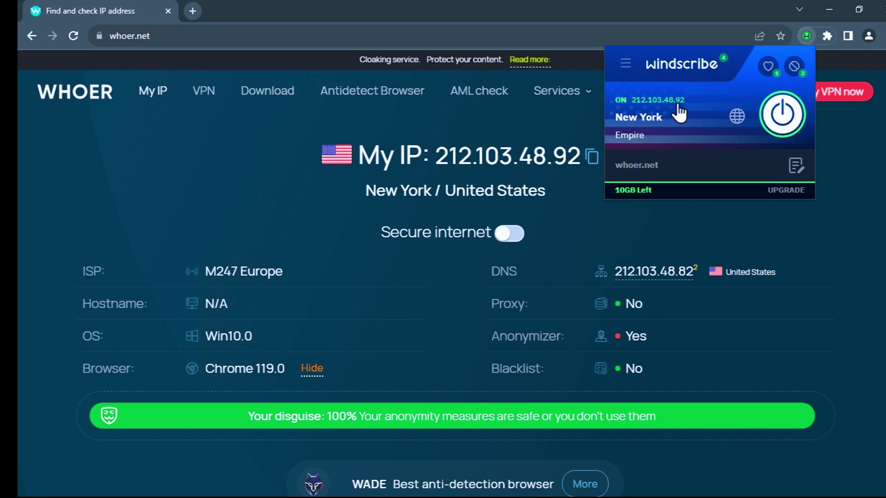
pyautogui.click(815, 51)
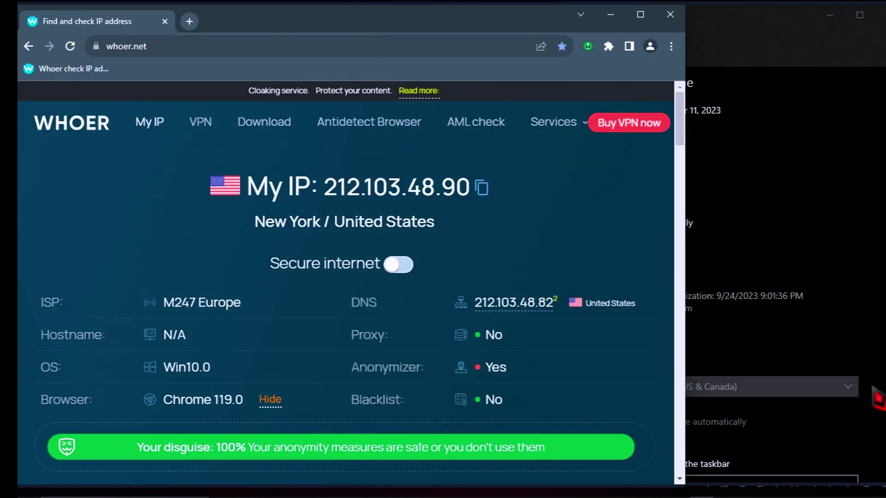
# Set the system time zone to (UTC-08:00) Baja California through the Date and Time dialog reached from the Windows date and time settings
pyautogui.click(845, 206)
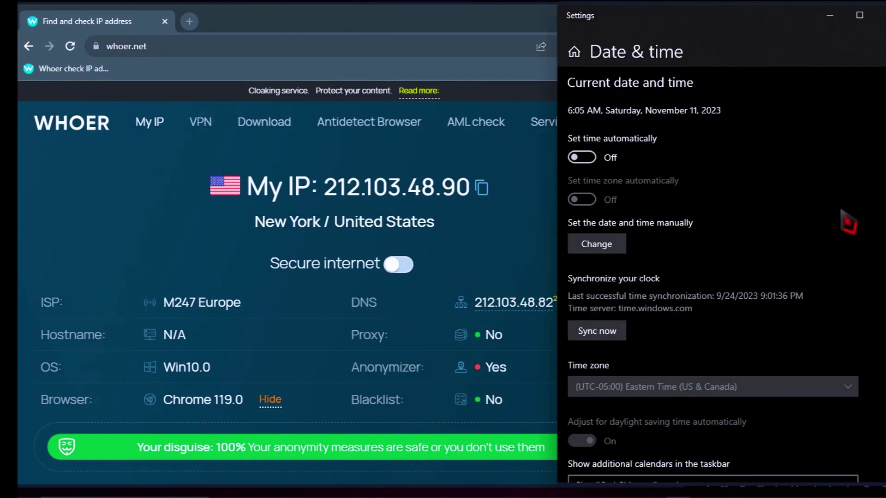
pyautogui.click(859, 15)
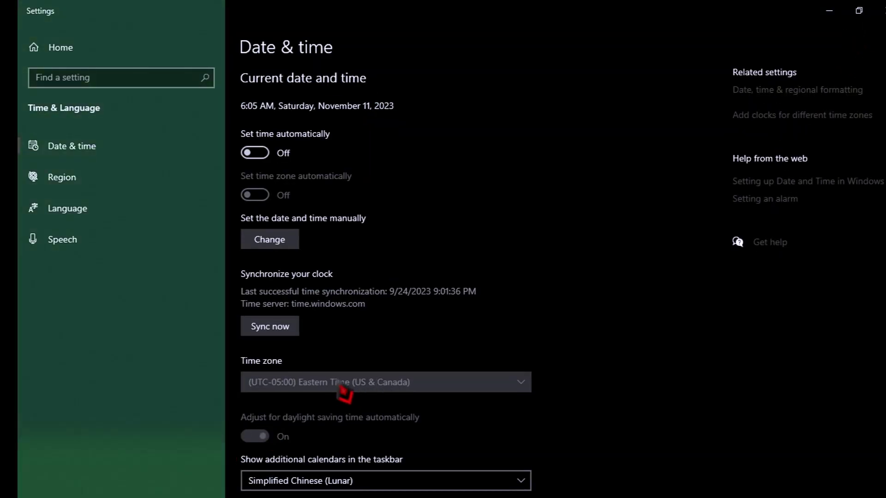
pyautogui.click(766, 115)
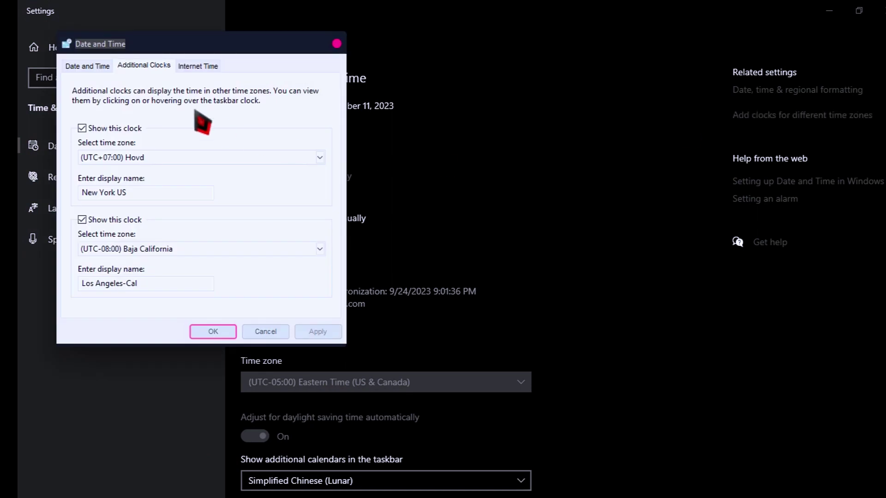
pyautogui.click(100, 68)
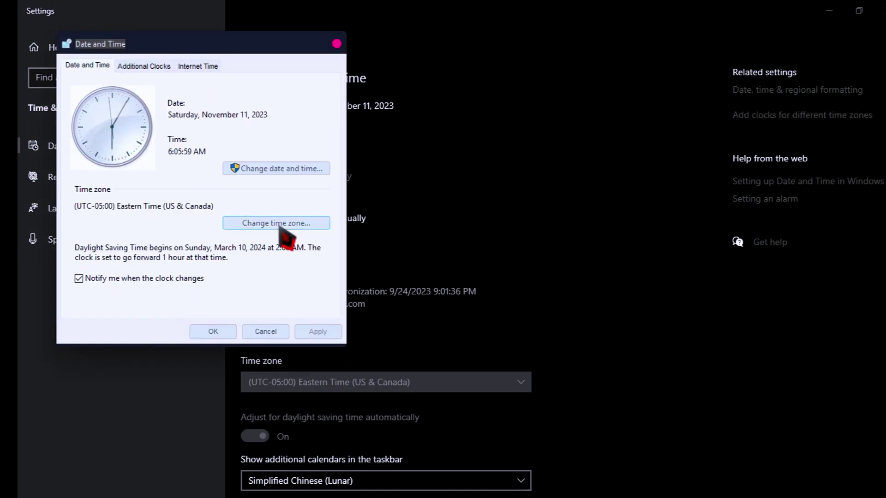
pyautogui.click(265, 221)
pyautogui.click(184, 120)
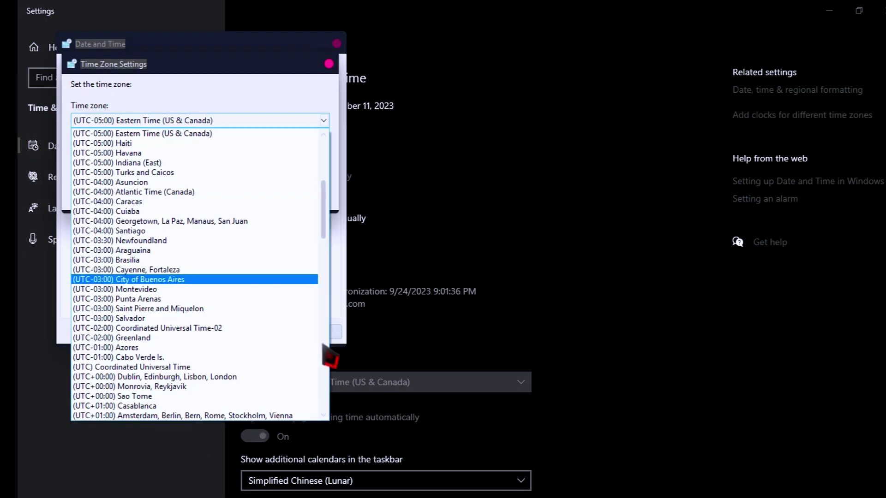
pyautogui.scroll(7, 323, 223)
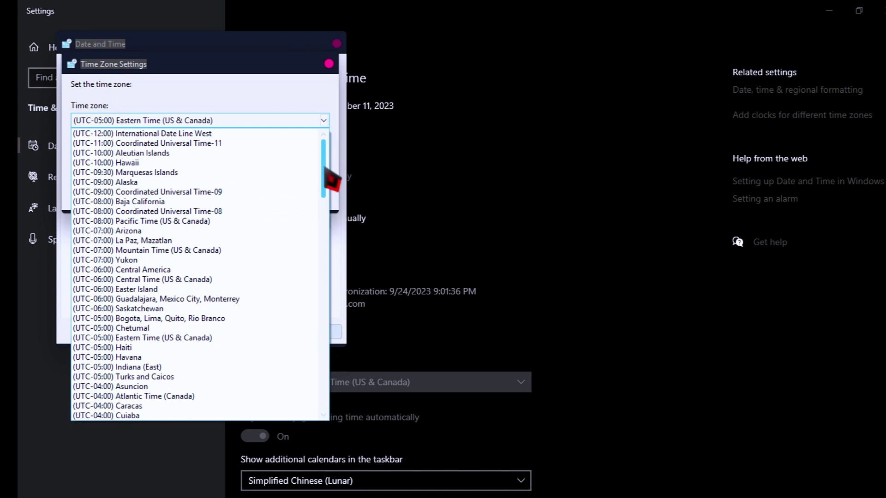
pyautogui.click(147, 202)
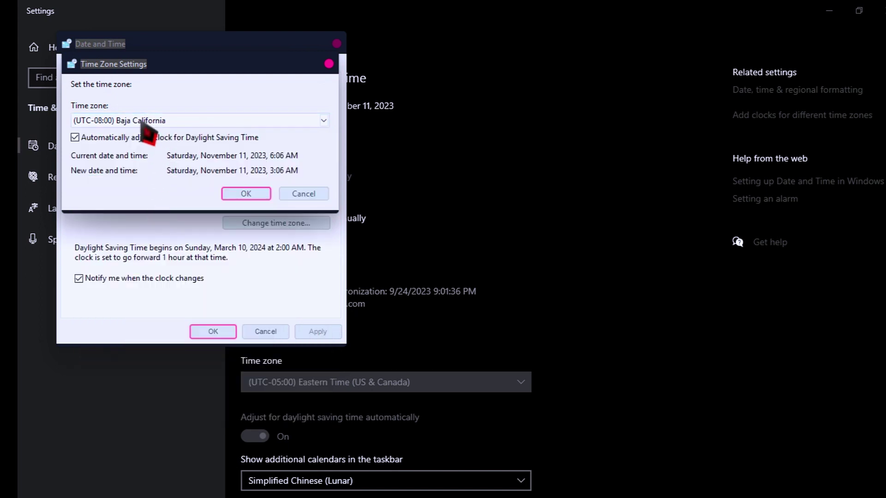
pyautogui.click(246, 194)
pyautogui.click(217, 332)
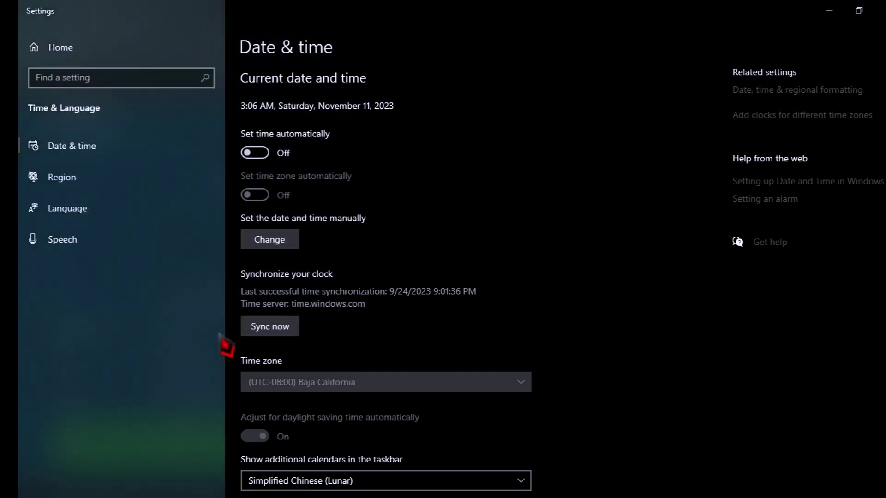
# Shrink the Settings window, maximize the browser window and reload the whoer.net check
pyautogui.moveTo(580, 12); pyautogui.dragTo(727, 24)
pyautogui.click(483, 20)
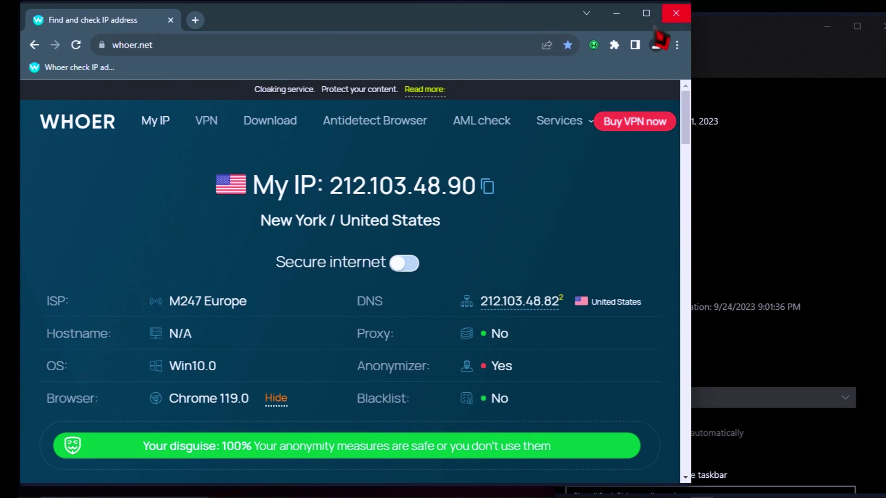
pyautogui.click(646, 13)
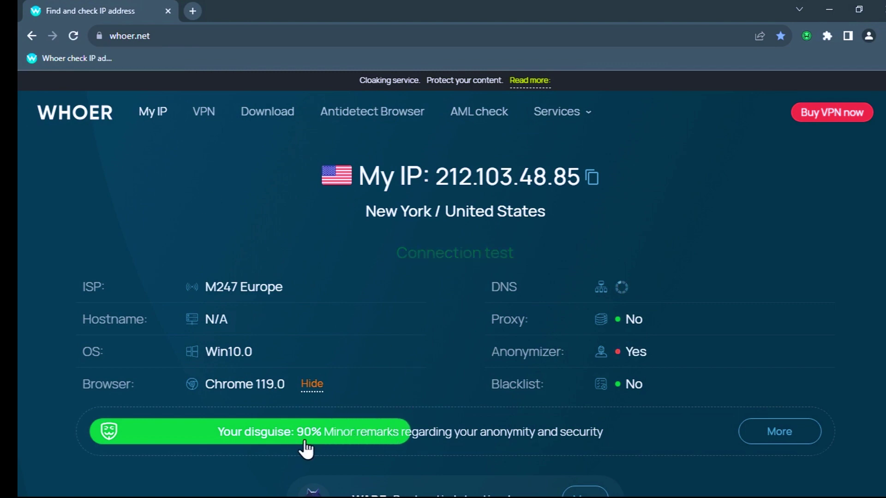
# Compare the local and system times in the whoer.net time section and review the disguise rating
pyautogui.scroll(-4, 531, 457)
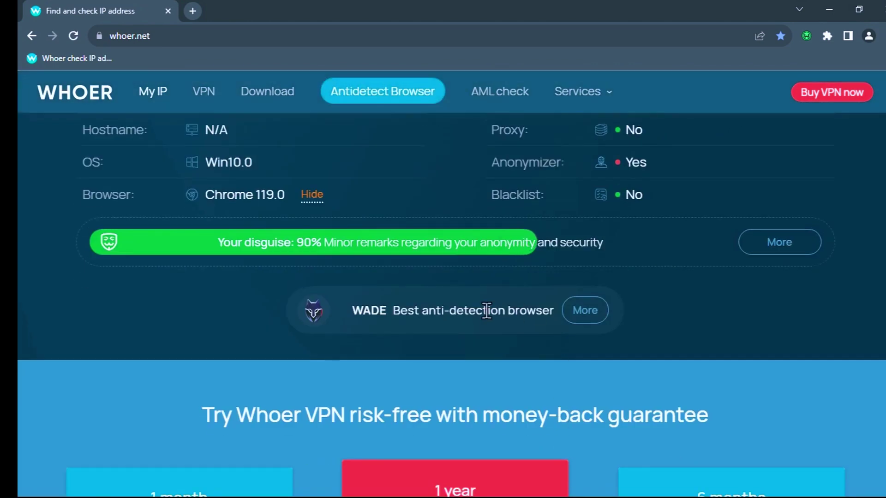
pyautogui.scroll(-10, 467, 256)
pyautogui.moveTo(609, 341); pyautogui.dragTo(538, 316)
pyautogui.click(713, 344)
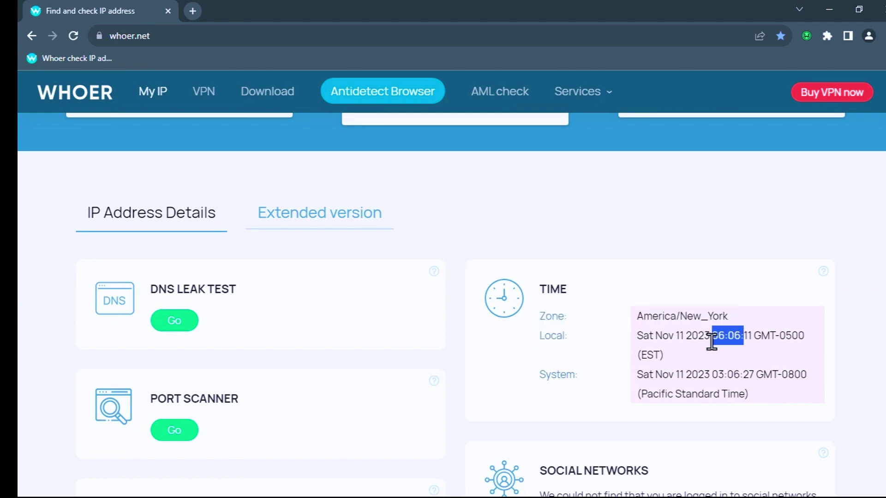
pyautogui.click(713, 342)
pyautogui.moveTo(578, 374); pyautogui.dragTo(534, 386)
pyautogui.moveTo(733, 374); pyautogui.dragTo(554, 336)
pyautogui.scroll(15, 554, 336)
pyautogui.scroll(-2, 343, 385)
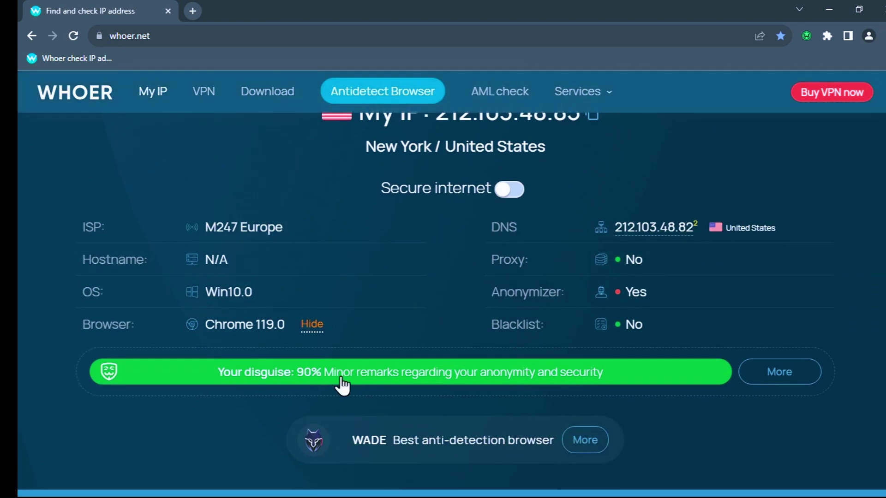
pyautogui.scroll(2, 625, 270)
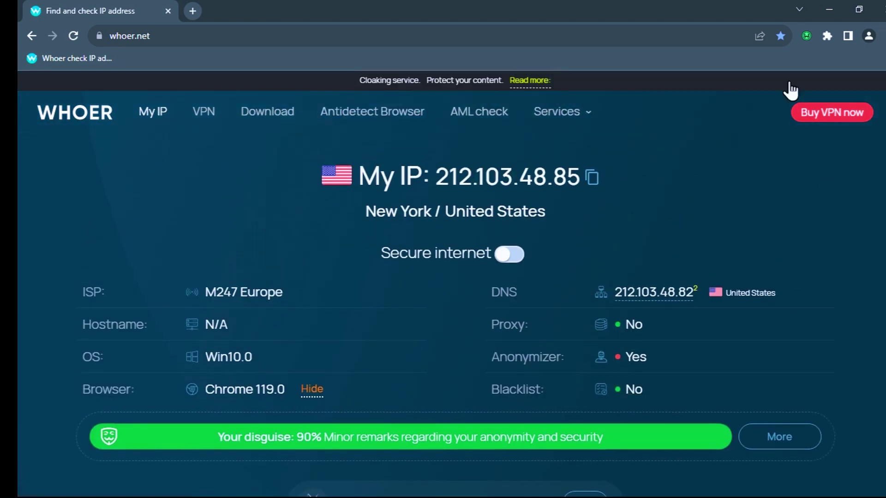
# Browse the Windscribe location list and connect to the Dallas Ranch server under US Central
pyautogui.click(808, 42)
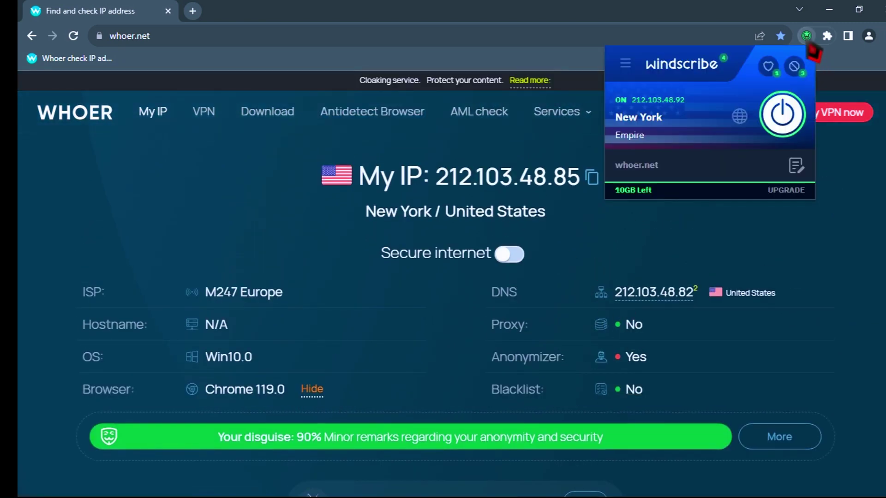
pyautogui.click(732, 124)
pyautogui.scroll(-5, 736, 249)
pyautogui.scroll(2, 718, 213)
pyautogui.scroll(5, 718, 213)
pyautogui.scroll(-2, 716, 214)
pyautogui.scroll(3, 692, 212)
pyautogui.click(669, 187)
pyautogui.click(671, 159)
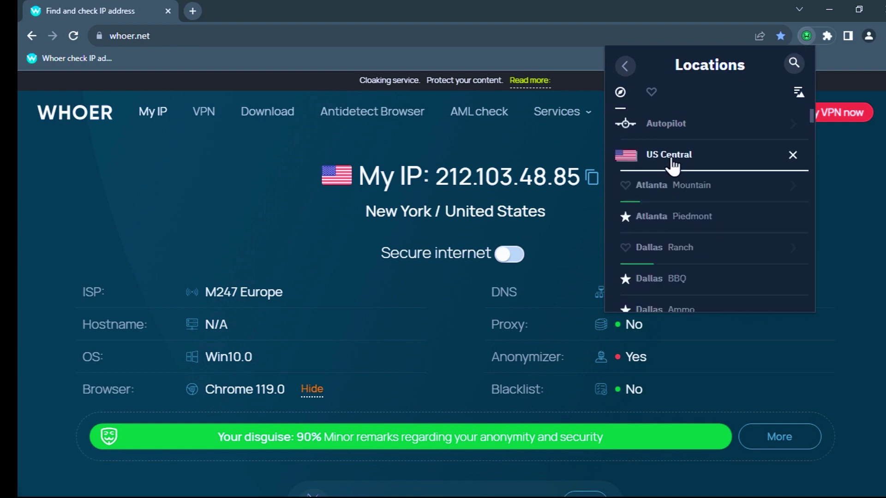
pyautogui.click(673, 250)
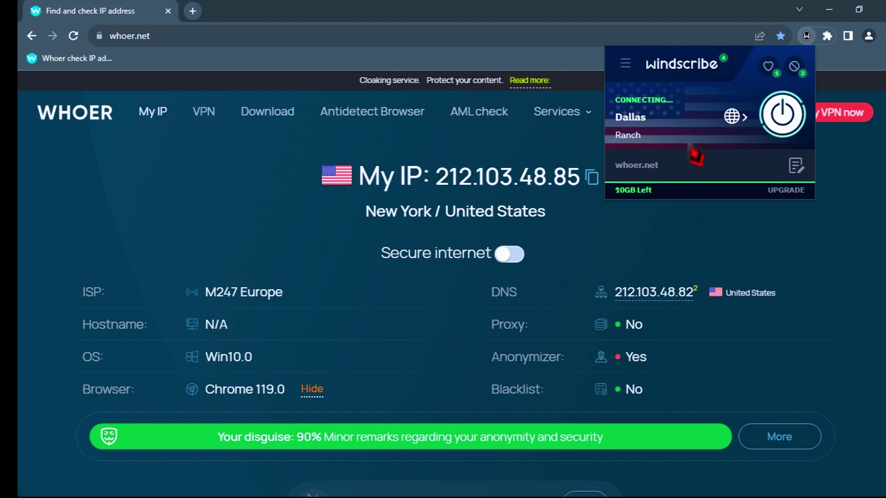
pyautogui.click(807, 38)
# Rerun the whoer.net check from its bookmark and compare the zone's local time with the system time
pyautogui.click(103, 59)
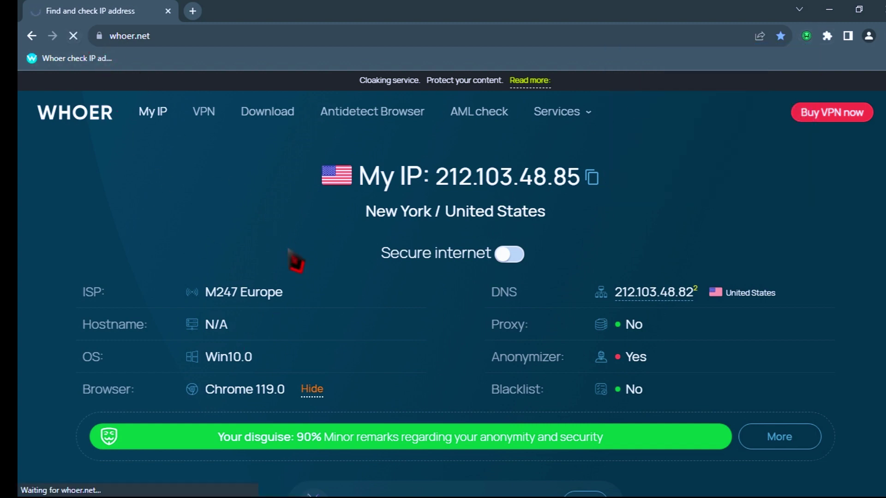
pyautogui.scroll(-2, 314, 263)
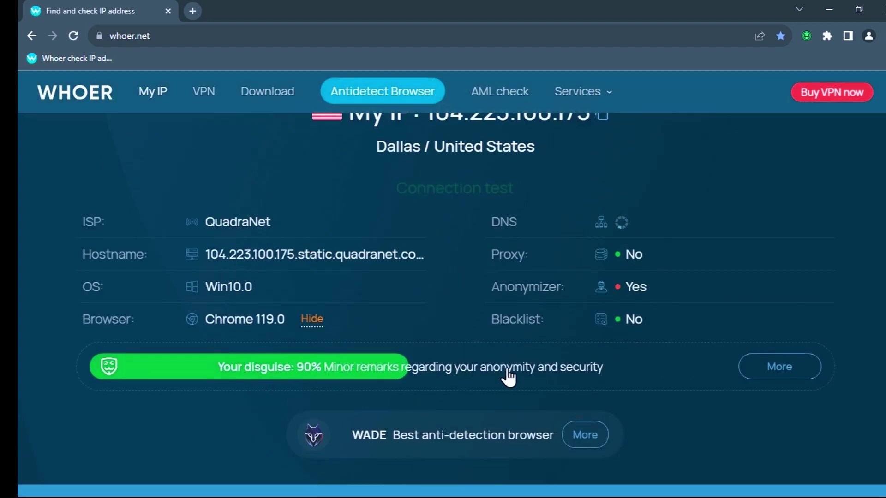
pyautogui.scroll(-10, 526, 388)
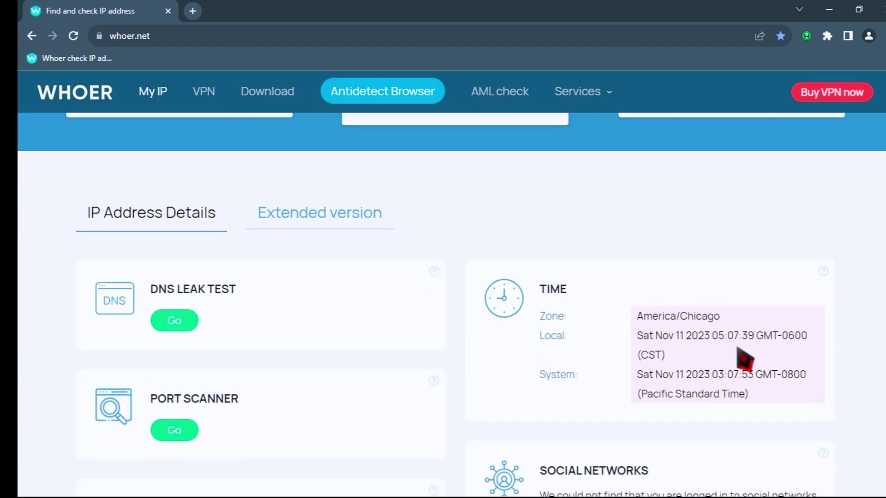
pyautogui.click(692, 373)
pyautogui.moveTo(586, 374); pyautogui.dragTo(538, 375)
pyautogui.click(725, 380)
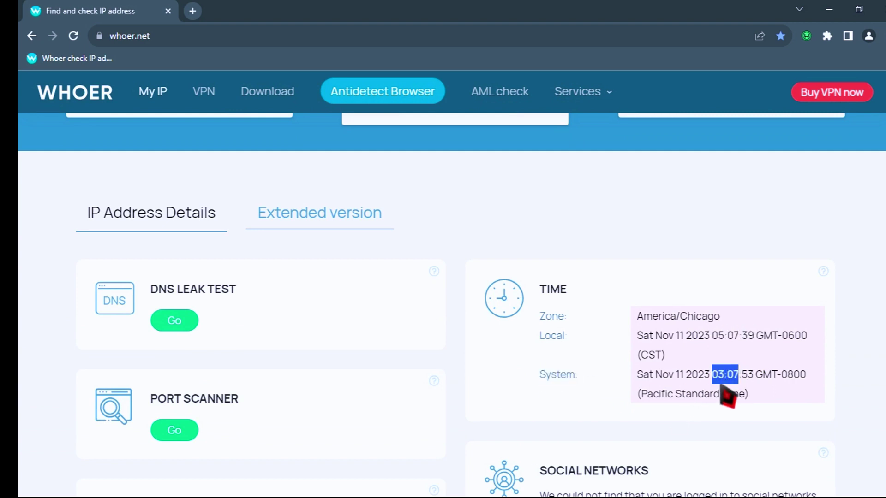
# Check the connected Windscribe location and set the Windows time zone to (UTC-06:00) Central America
pyautogui.moveTo(738, 19); pyautogui.dragTo(499, 32)
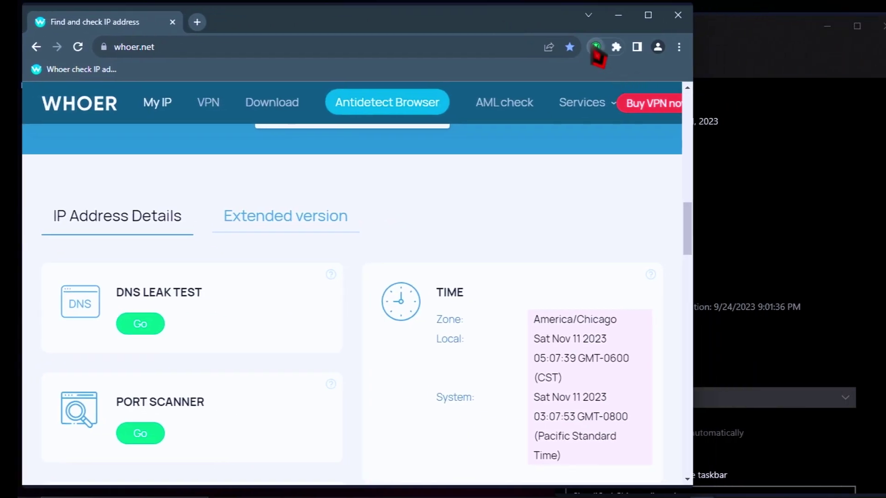
pyautogui.click(596, 51)
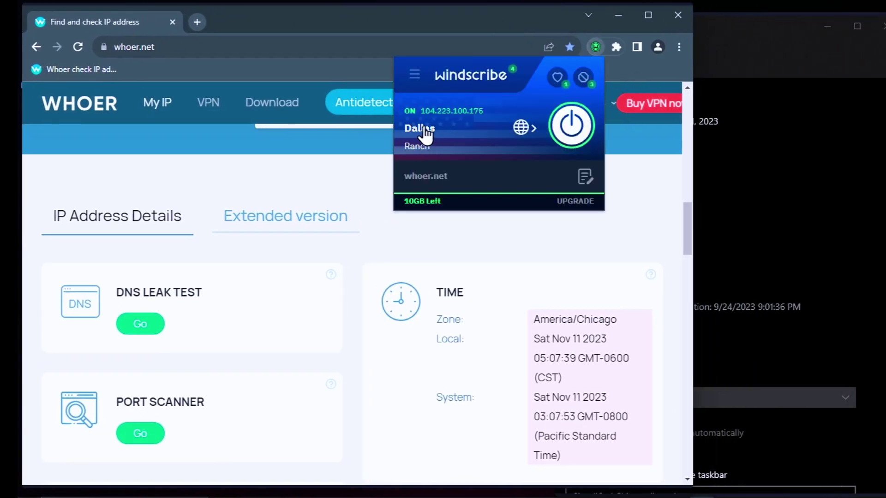
pyautogui.doubleClick(738, 26)
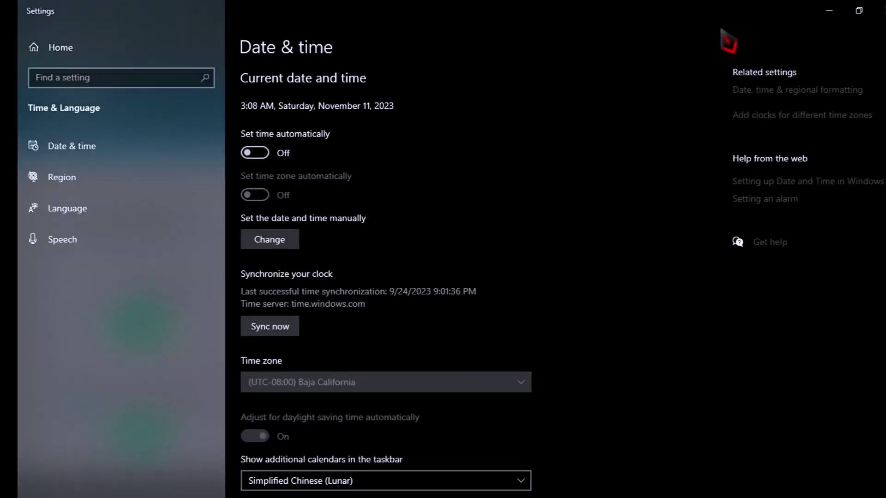
pyautogui.click(735, 117)
pyautogui.click(108, 83)
pyautogui.click(285, 241)
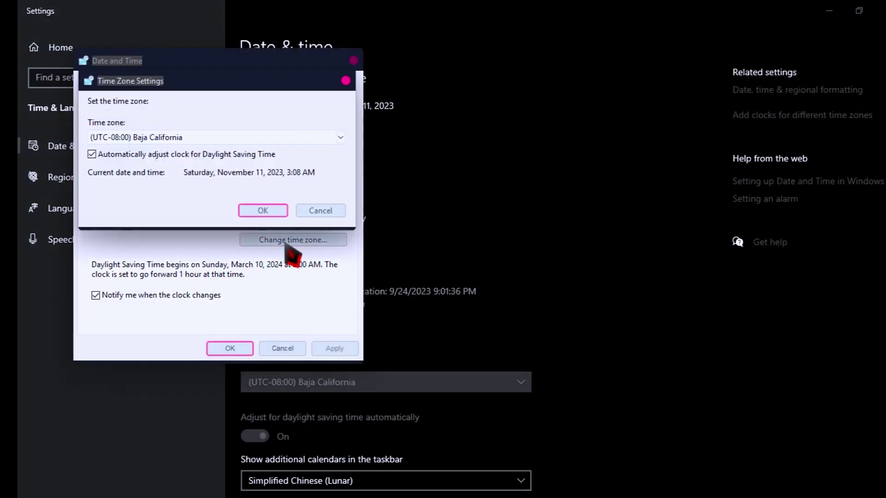
pyautogui.click(171, 138)
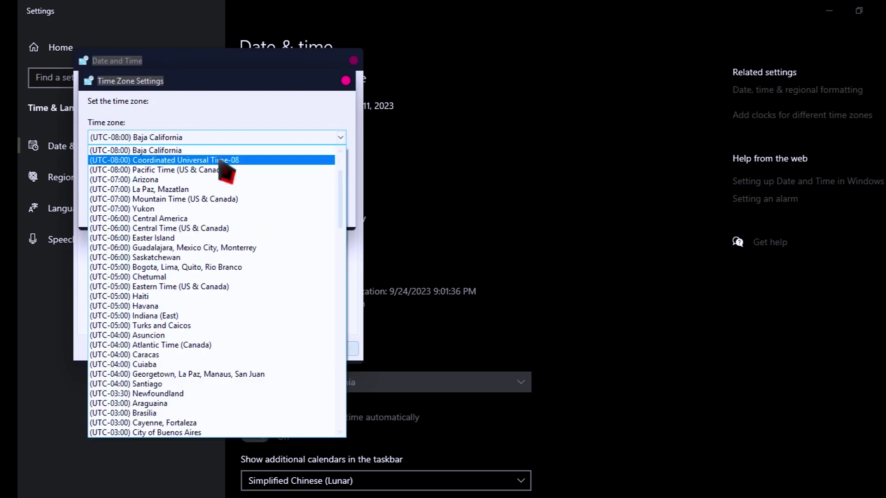
pyautogui.moveTo(348, 223); pyautogui.dragTo(351, 198)
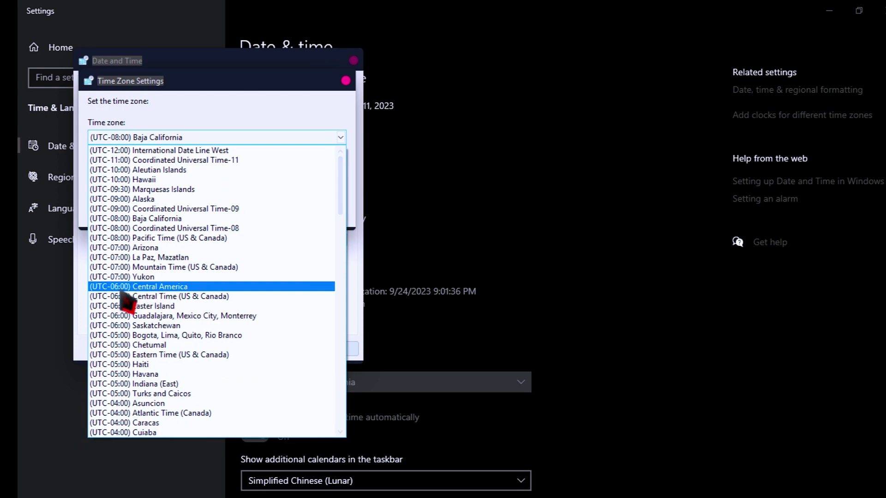
pyautogui.click(172, 287)
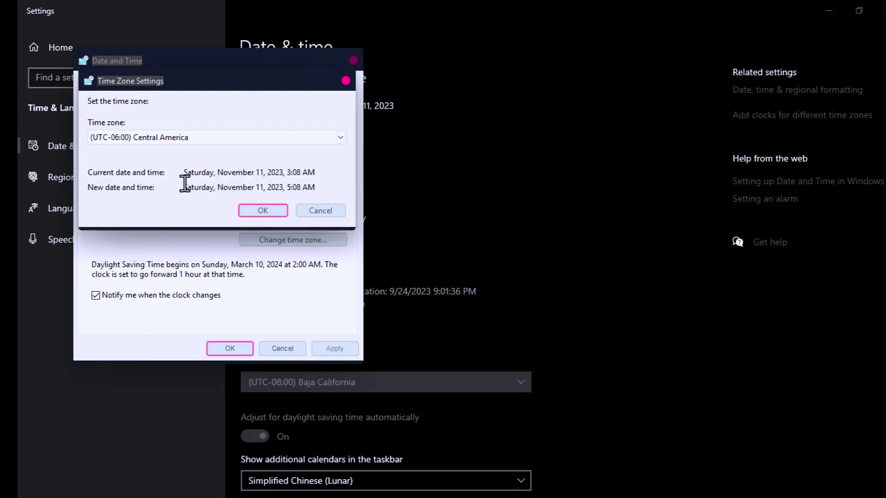
pyautogui.click(263, 209)
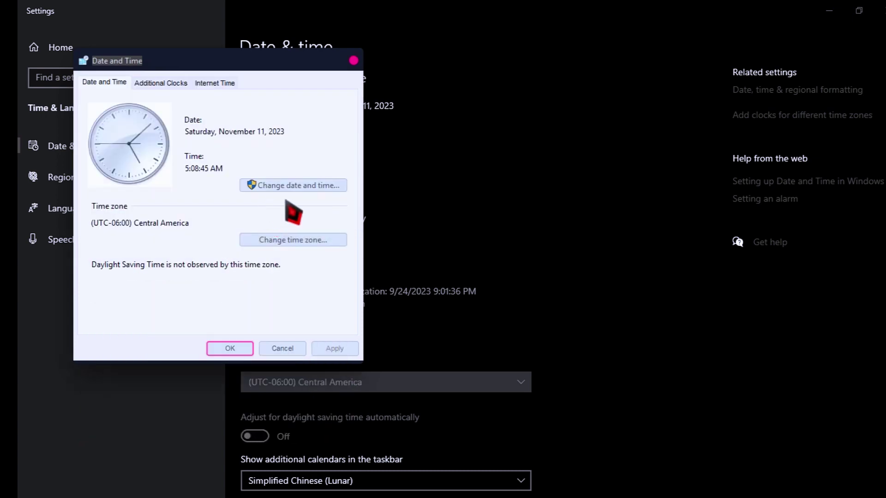
pyautogui.click(240, 349)
# Shrink the Settings window, reload the whoer.net check in the browser and maximize the browser window
pyautogui.moveTo(591, 11); pyautogui.dragTo(730, 15)
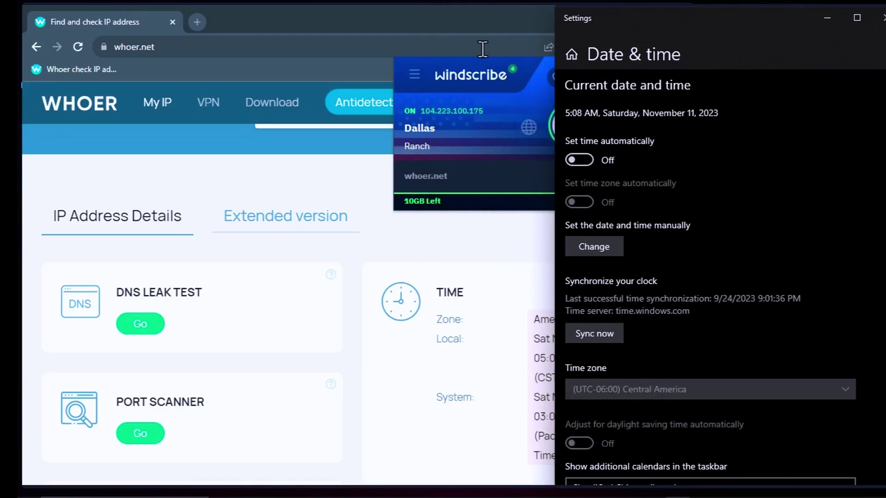
pyautogui.click(488, 24)
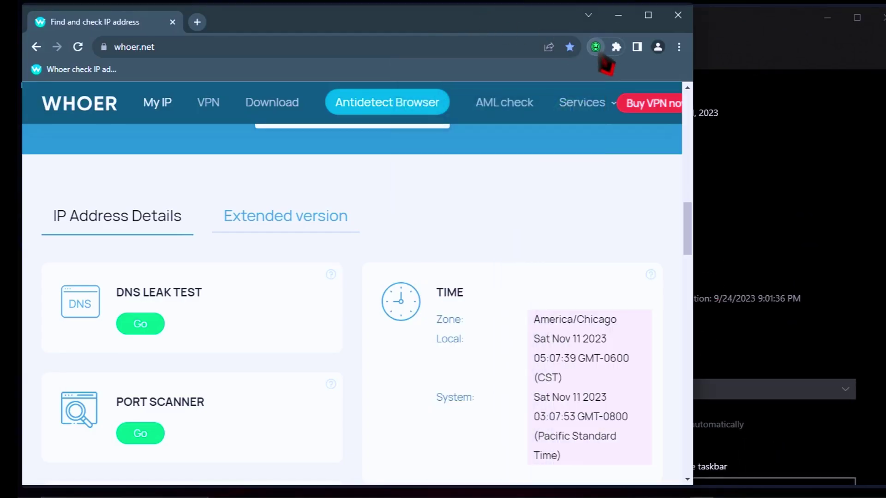
pyautogui.click(596, 47)
pyautogui.click(345, 77)
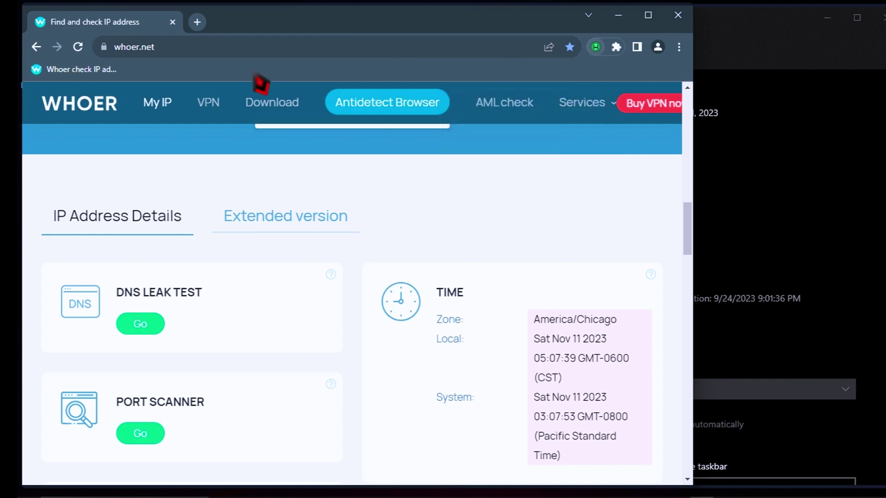
pyautogui.click(78, 47)
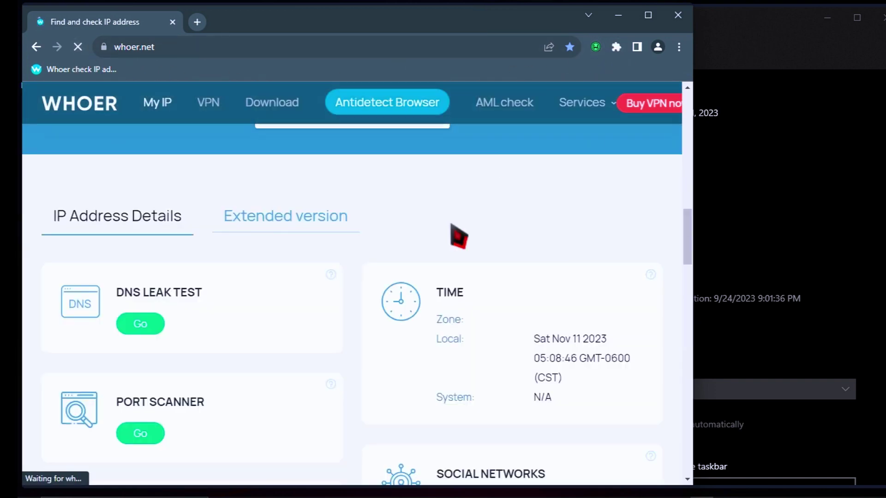
pyautogui.scroll(-4, 371, 316)
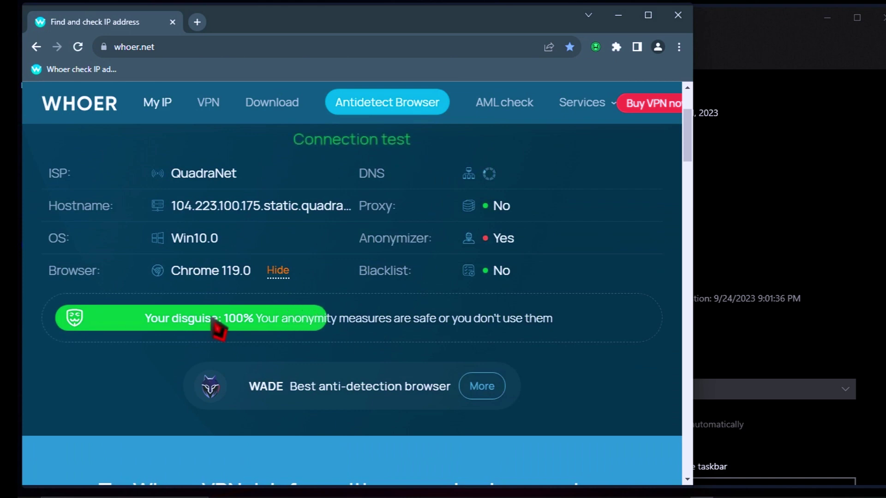
pyautogui.click(648, 14)
# Review the IP address, city, country and disguise rating in the whoer.net summary
pyautogui.scroll(3, 603, 317)
pyautogui.moveTo(535, 211); pyautogui.dragTo(378, 202)
pyautogui.scroll(-1, 572, 231)
pyautogui.click(565, 167)
pyautogui.scroll(1, 550, 219)
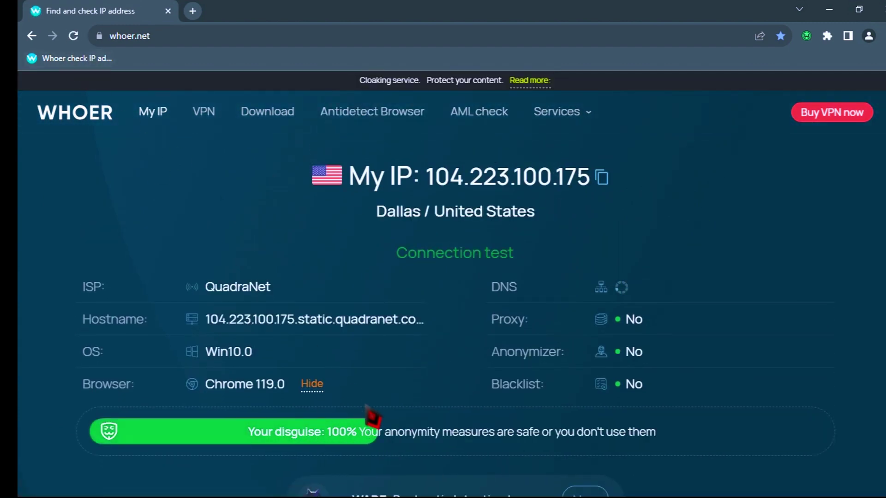
# Compare the hours and minutes of the local and system times in the whoer.net time section
pyautogui.scroll(-15, 361, 440)
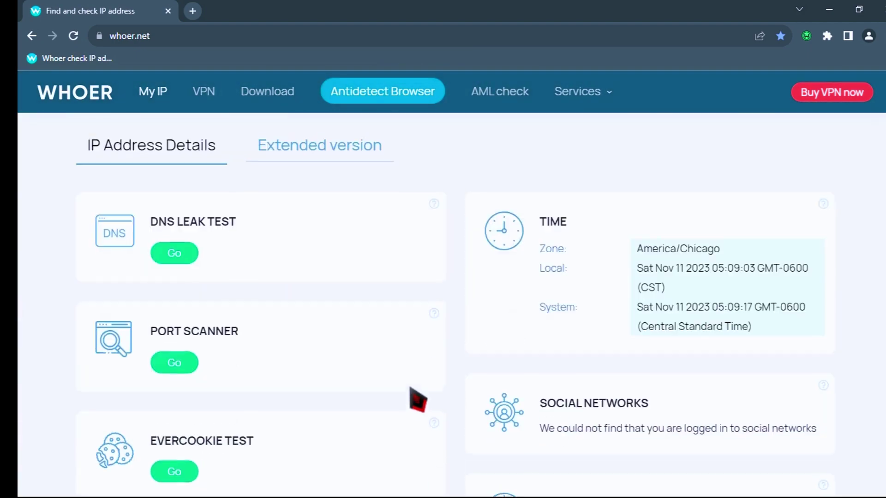
pyautogui.scroll(3, 491, 353)
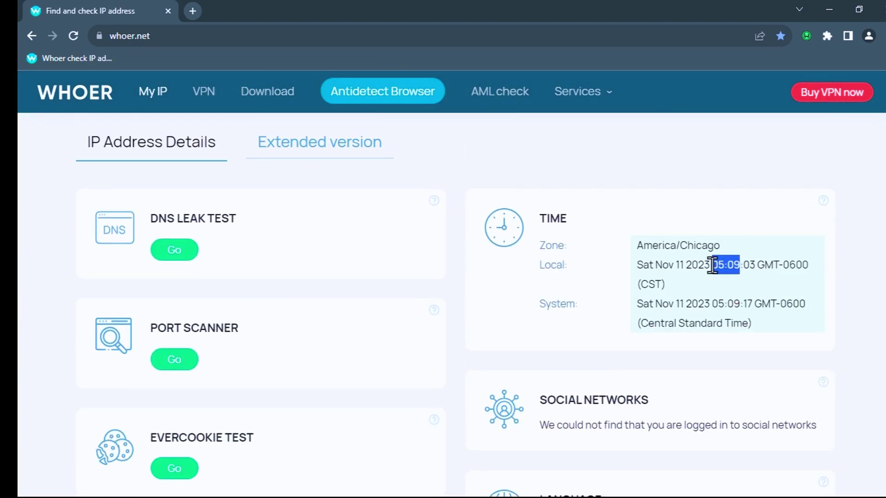
pyautogui.moveTo(742, 303); pyautogui.dragTo(726, 303)
pyautogui.moveTo(603, 320); pyautogui.dragTo(548, 261)
pyautogui.click(738, 265)
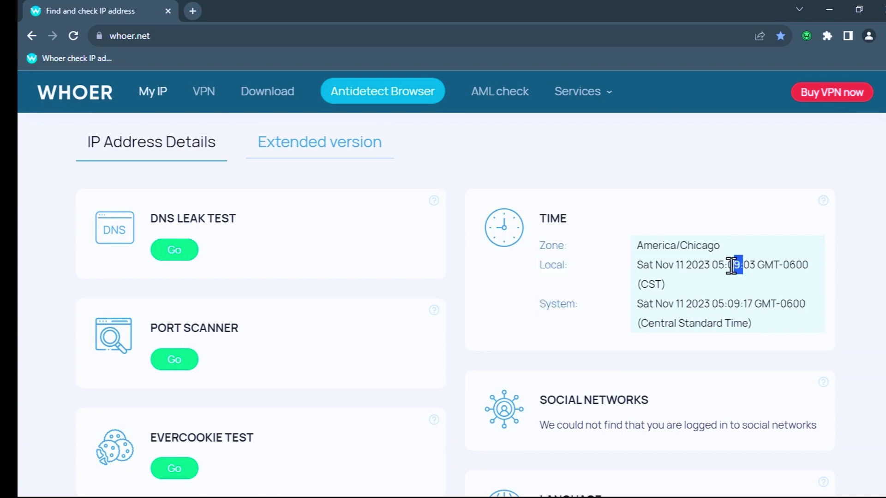
pyautogui.moveTo(742, 305); pyautogui.dragTo(716, 305)
pyautogui.click(736, 348)
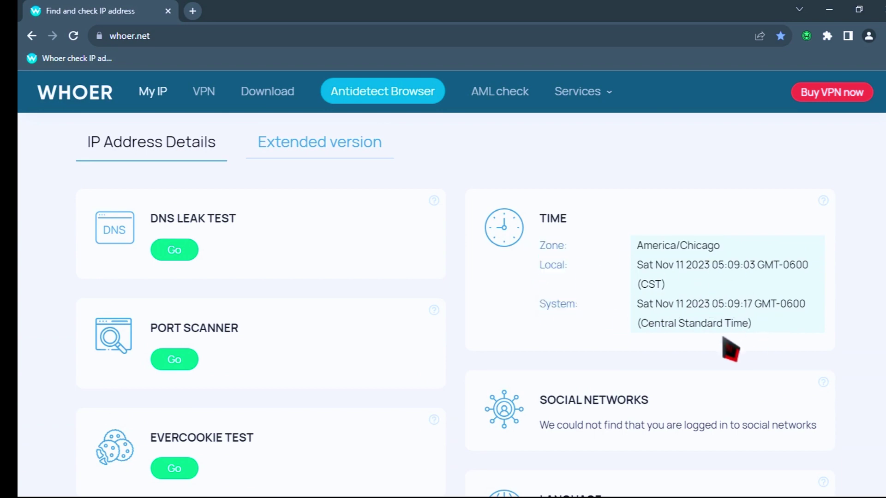
# Examine the country, region, city and ZIP in the whoer.net location section and return to the summary
pyautogui.scroll(-8, 633, 362)
pyautogui.moveTo(276, 203); pyautogui.dragTo(255, 202)
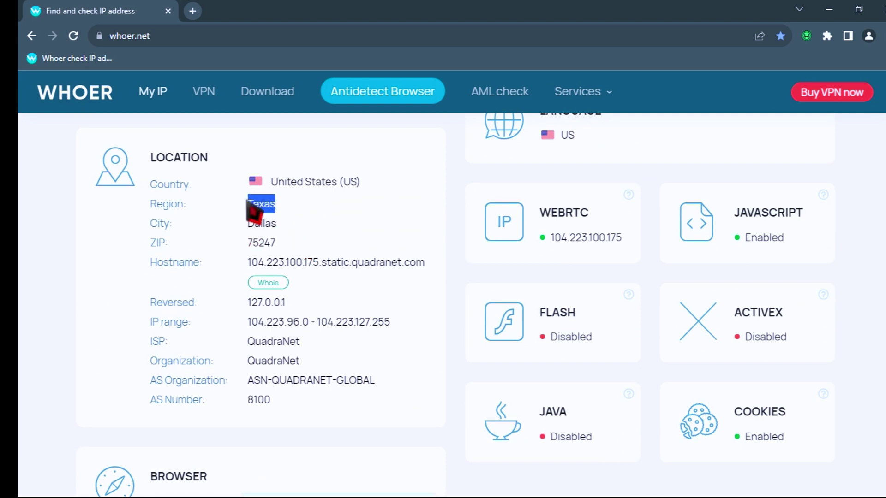
pyautogui.moveTo(376, 183); pyautogui.dragTo(241, 176)
pyautogui.moveTo(288, 245); pyautogui.dragTo(238, 246)
pyautogui.moveTo(173, 244); pyautogui.dragTo(149, 244)
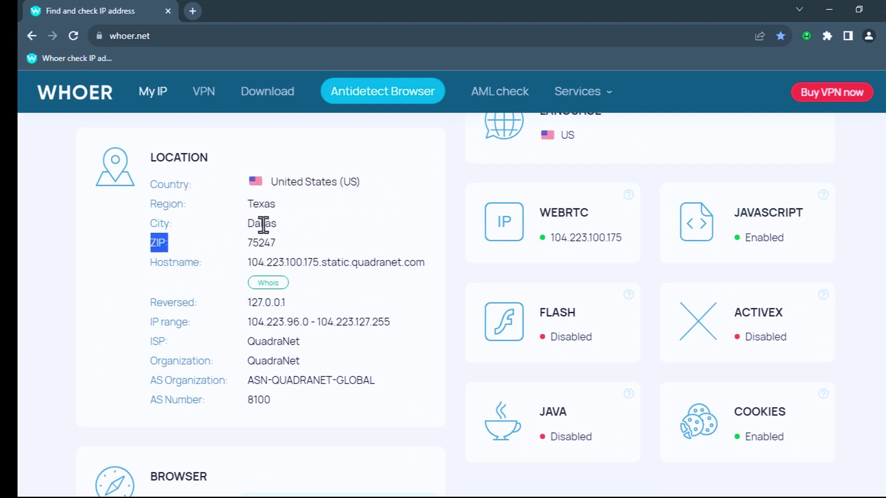
pyautogui.scroll(15, 425, 332)
pyautogui.scroll(4, 526, 347)
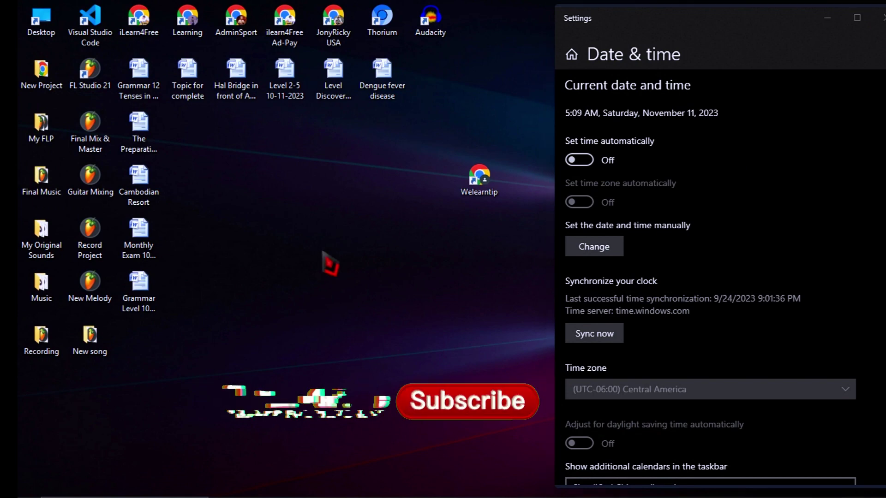
# Refresh the desktop, reposition the Welearntip shortcut, launch that Chrome profile and open whoer.net from its bookmark
pyautogui.rightClick(324, 254)
pyautogui.click(358, 290)
pyautogui.moveTo(480, 178); pyautogui.dragTo(392, 181)
pyautogui.doubleClick(391, 180)
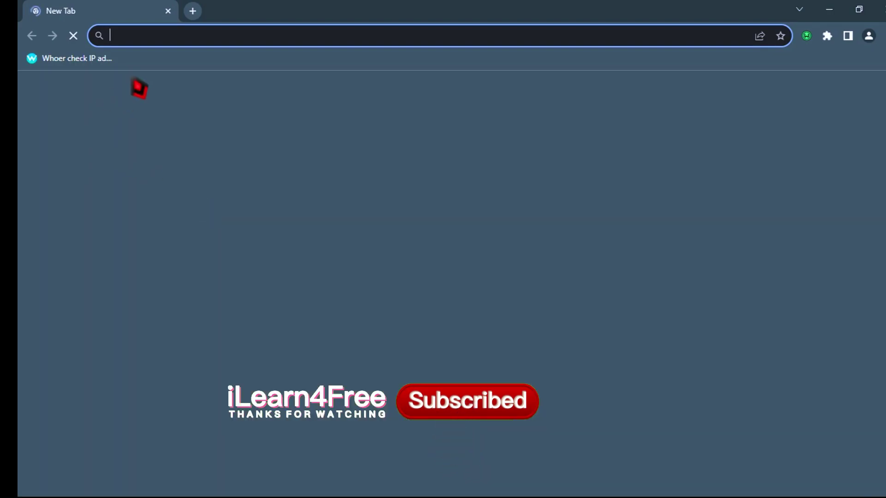
pyautogui.click(74, 58)
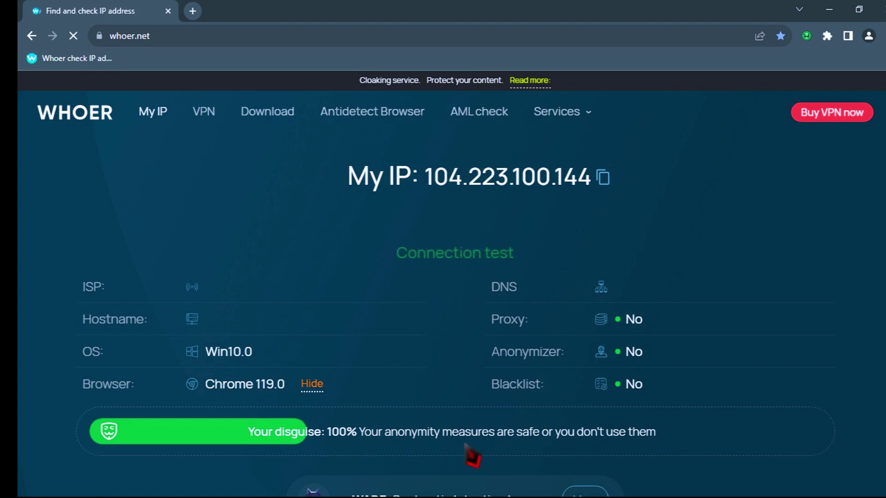
# Recheck the whoer.net anonymity results and disguise rating against the server connected in Windscribe
pyautogui.scroll(-2, 478, 429)
pyautogui.scroll(1, 461, 369)
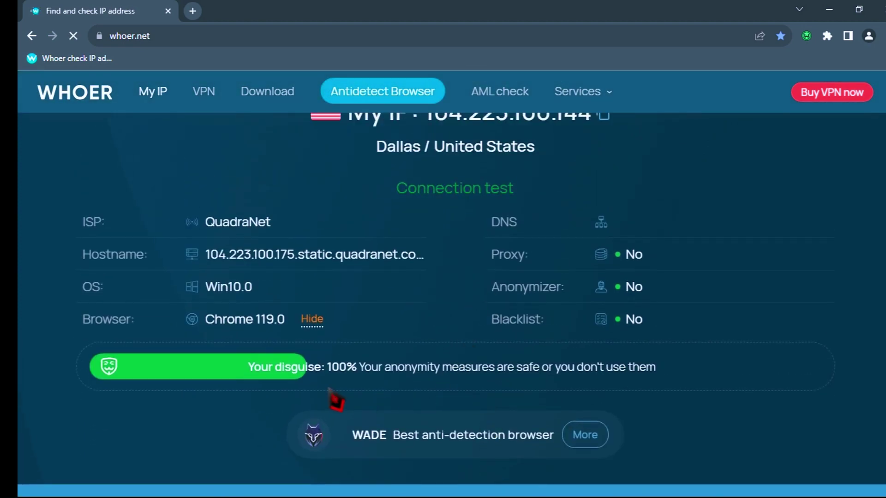
pyautogui.scroll(1, 518, 419)
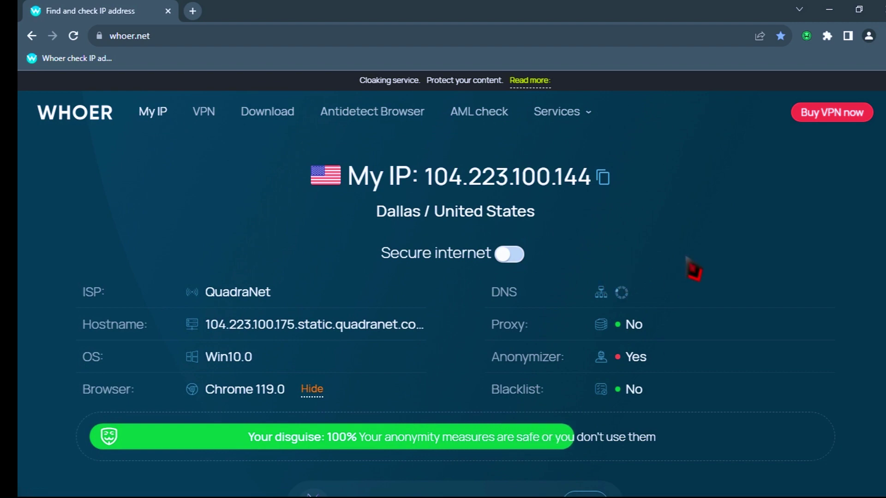
pyautogui.scroll(-1, 608, 376)
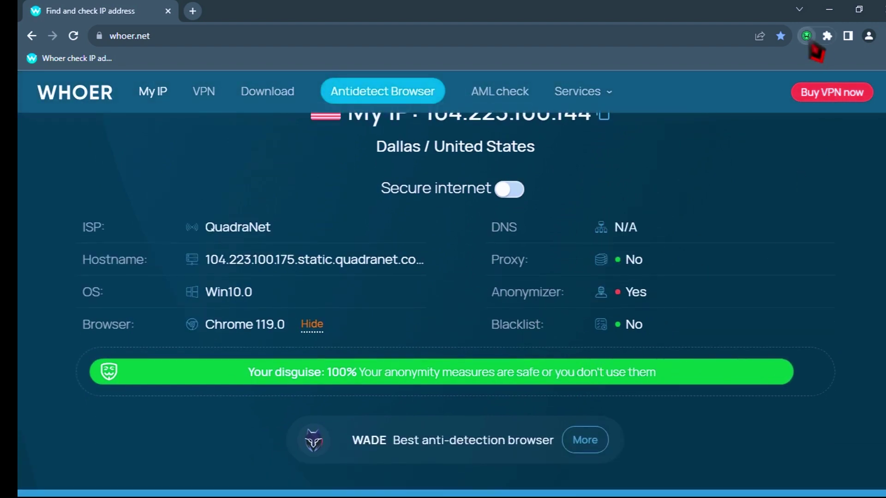
pyautogui.click(807, 37)
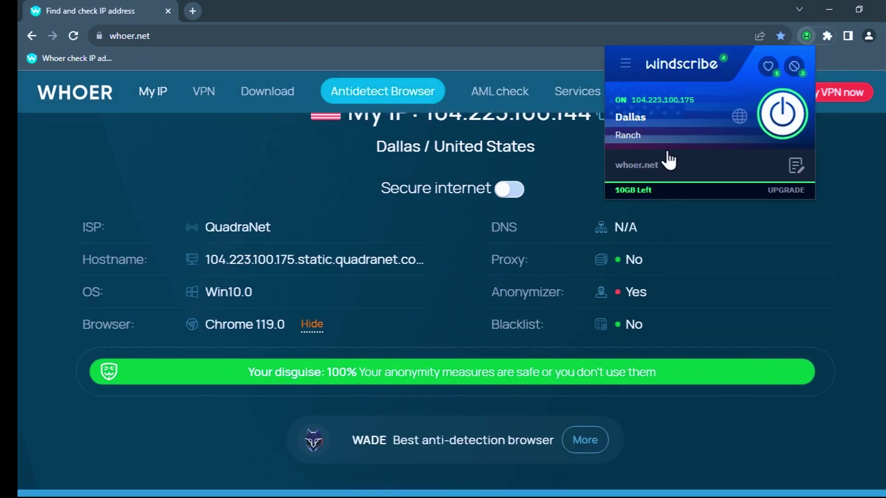
pyautogui.click(595, 193)
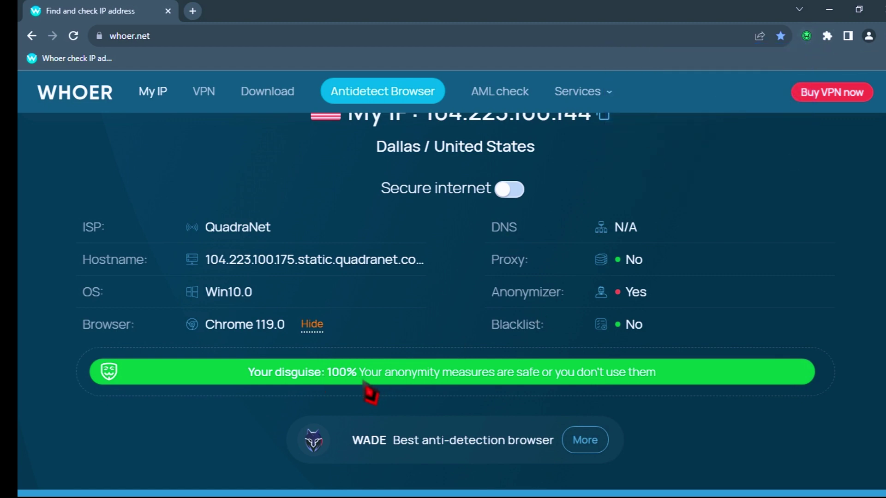
pyautogui.scroll(-10, 375, 394)
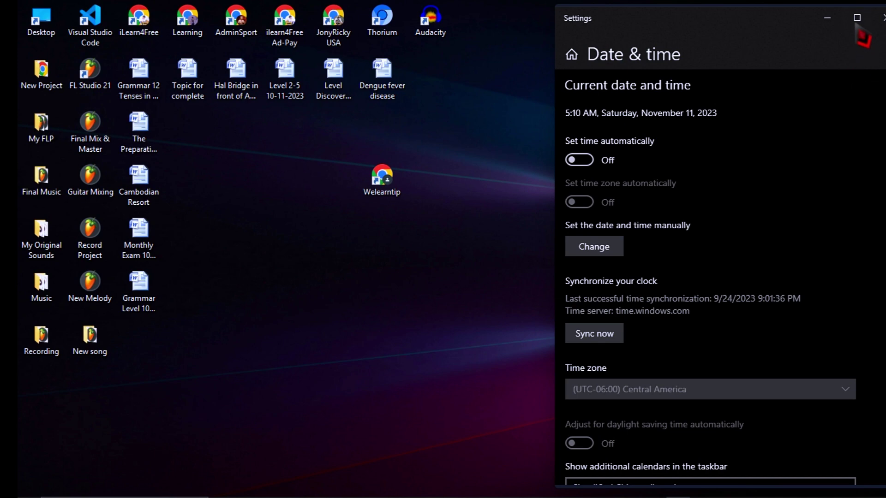
# Set the Windows time zone to (UTC+07:00) Bangkok, Hanoi, Jakarta through the additional clock settings
pyautogui.click(857, 17)
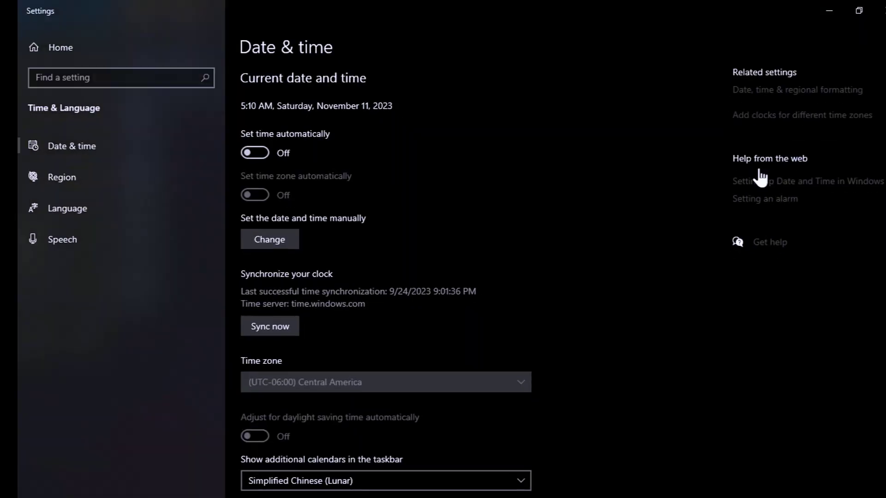
pyautogui.click(795, 116)
pyautogui.click(141, 117)
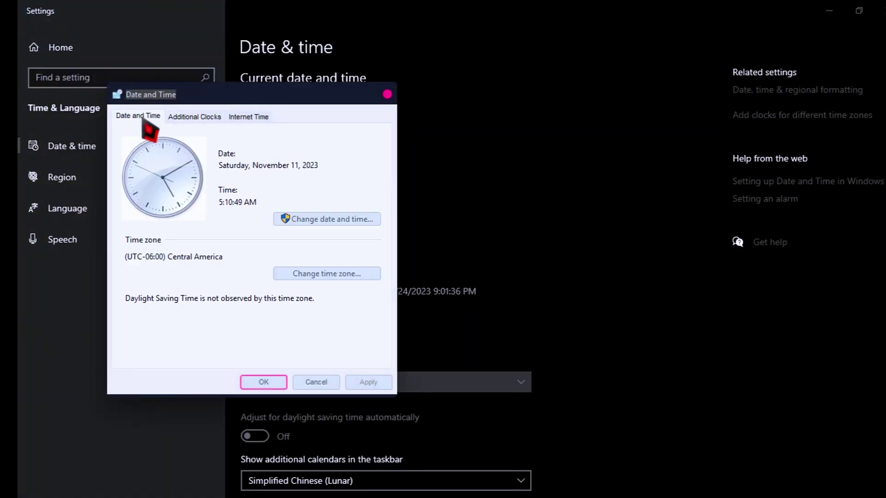
pyautogui.click(334, 275)
pyautogui.click(243, 172)
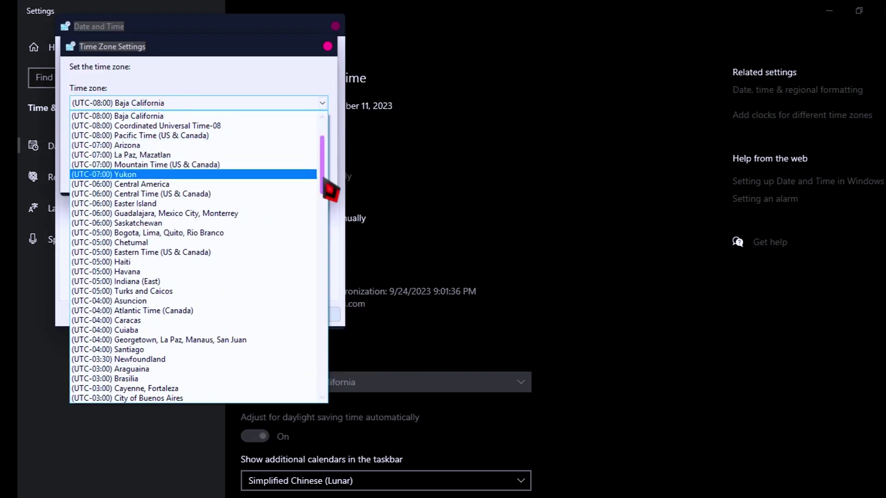
pyautogui.moveTo(330, 190); pyautogui.dragTo(331, 351)
pyautogui.click(150, 195)
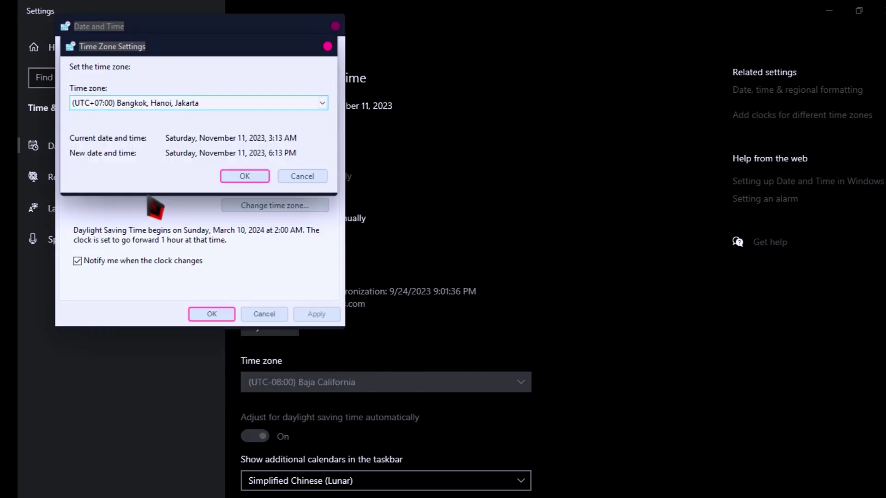
pyautogui.click(238, 176)
pyautogui.click(210, 310)
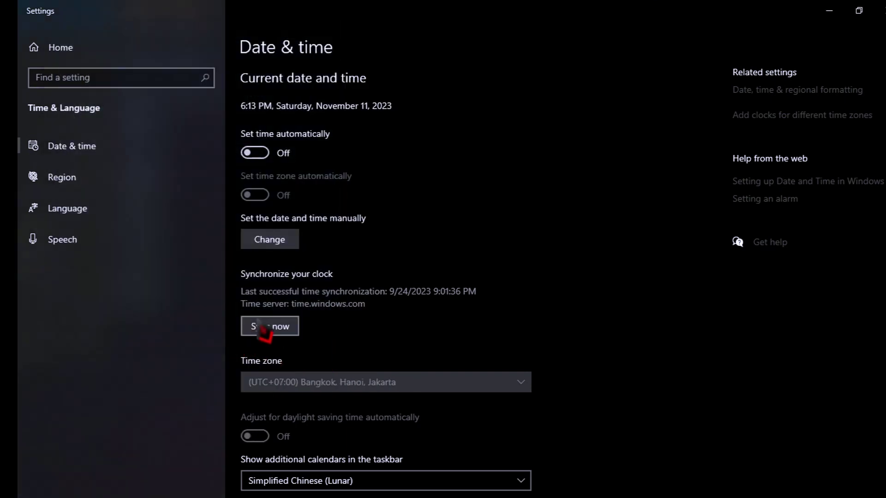
# Shrink the Settings window, refresh the desktop and close Settings
pyautogui.doubleClick(775, 19)
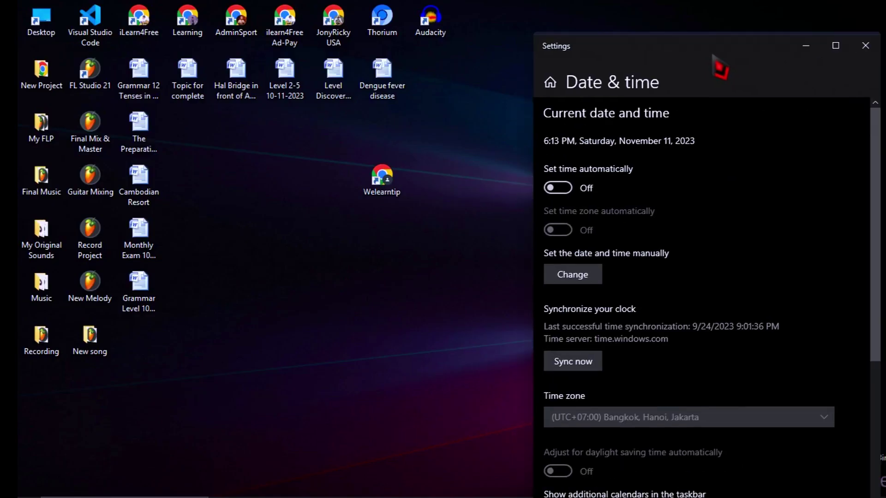
pyautogui.rightClick(437, 144)
pyautogui.click(461, 184)
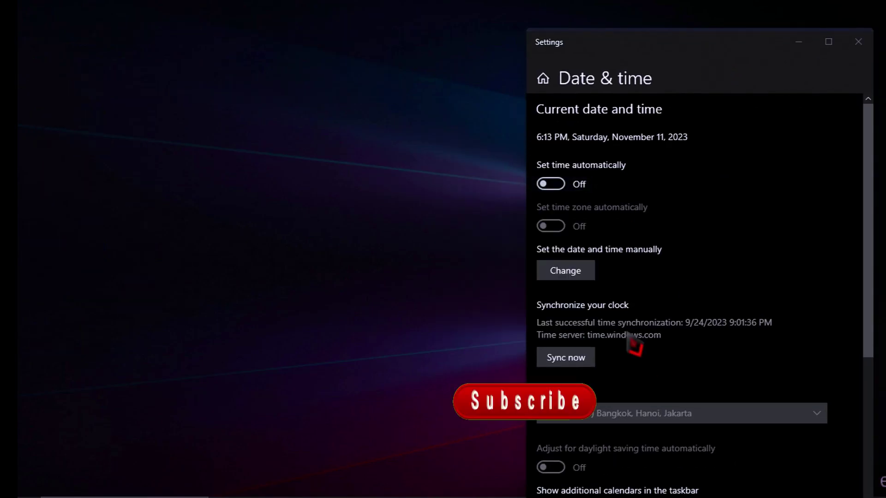
pyautogui.click(859, 42)
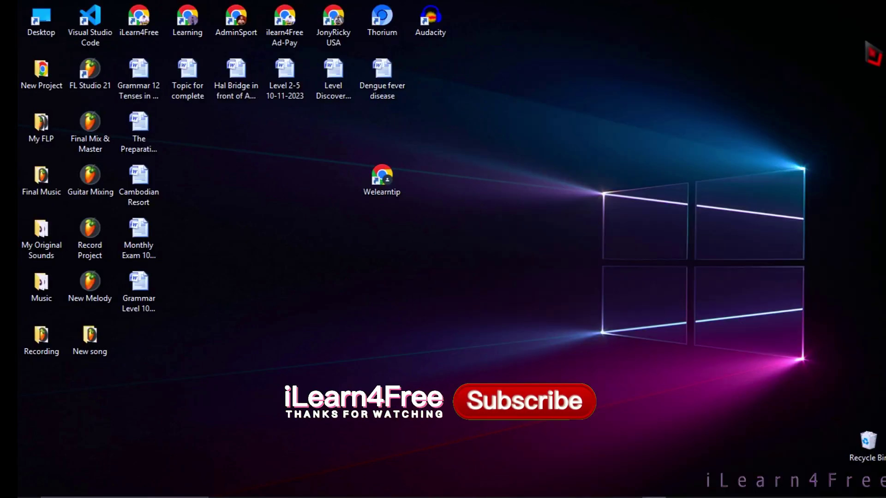
# Refresh the desktop and place the Welearntip shortcut beside the Dengue fever disease document
pyautogui.rightClick(481, 197)
pyautogui.click(484, 181)
pyautogui.rightClick(475, 146)
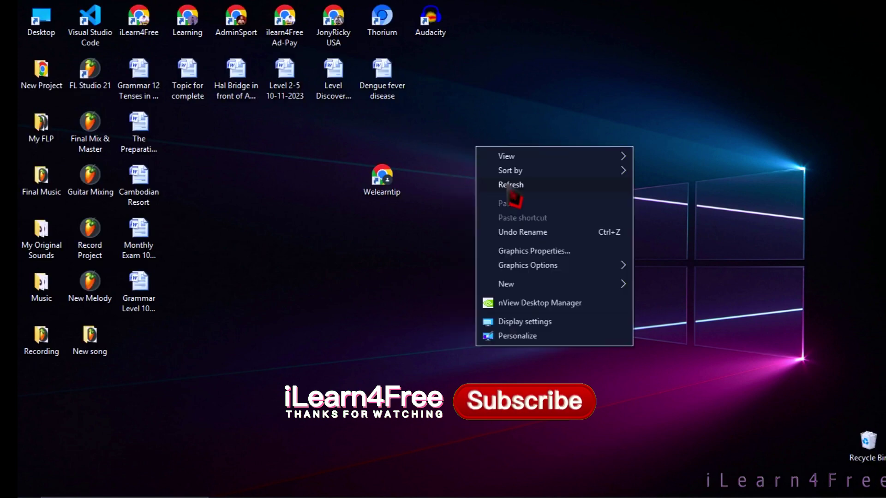
pyautogui.click(496, 183)
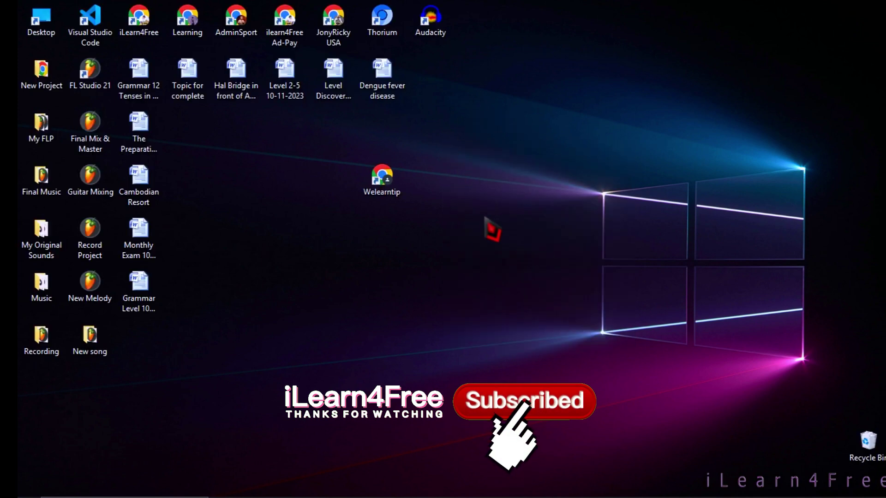
pyautogui.moveTo(392, 185); pyautogui.dragTo(445, 78)
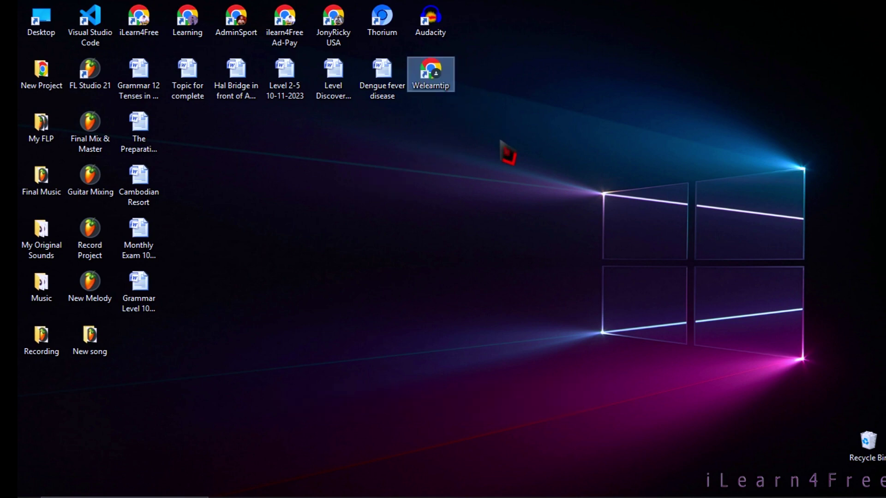